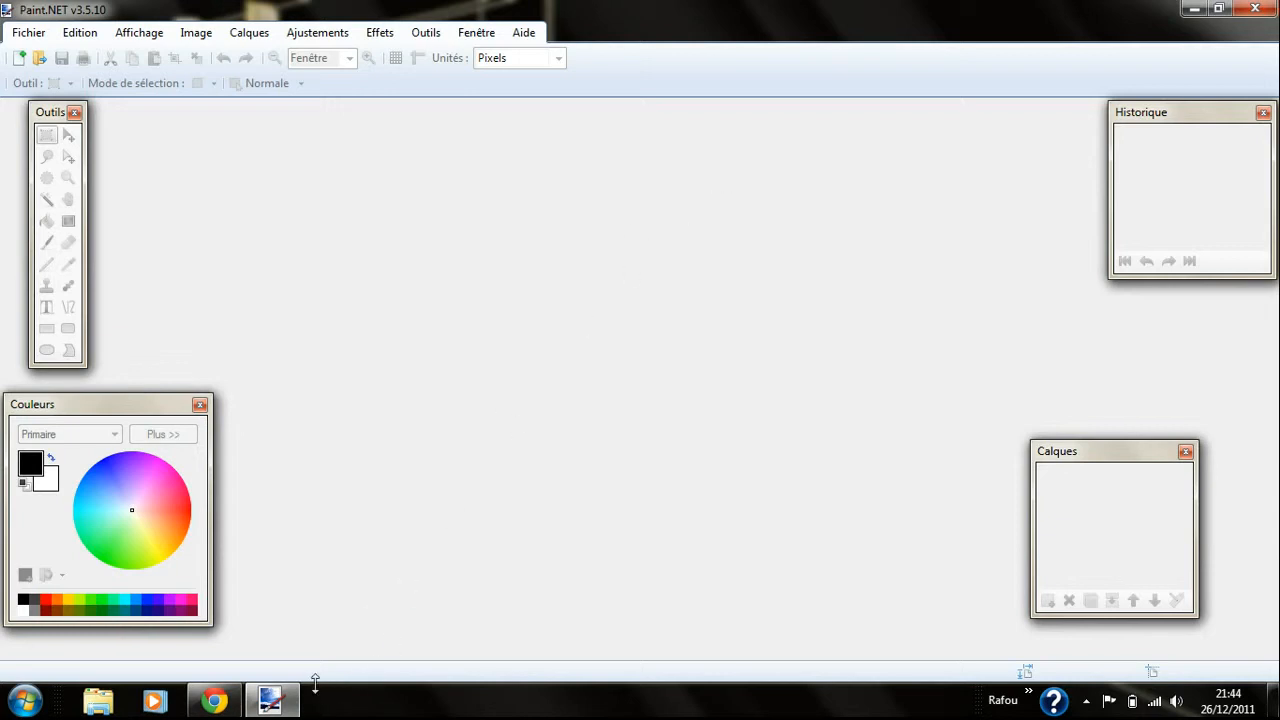
right_click(274, 701)
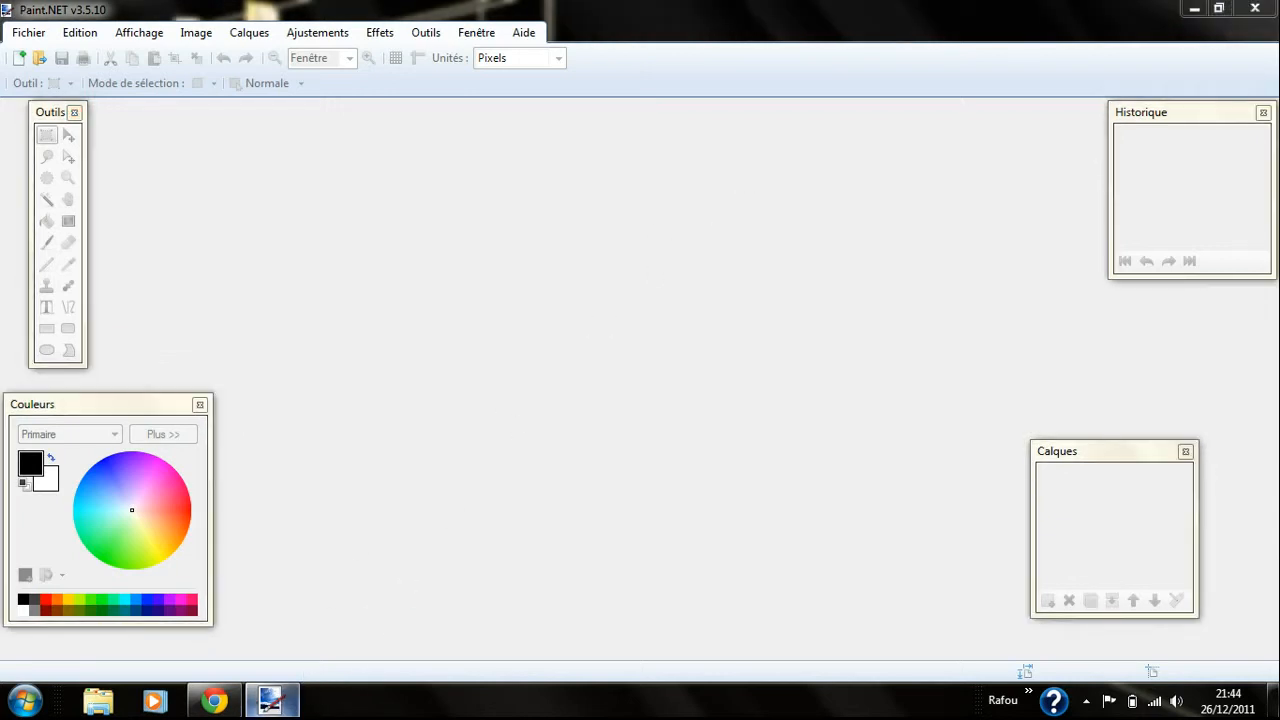
left_click(270, 703)
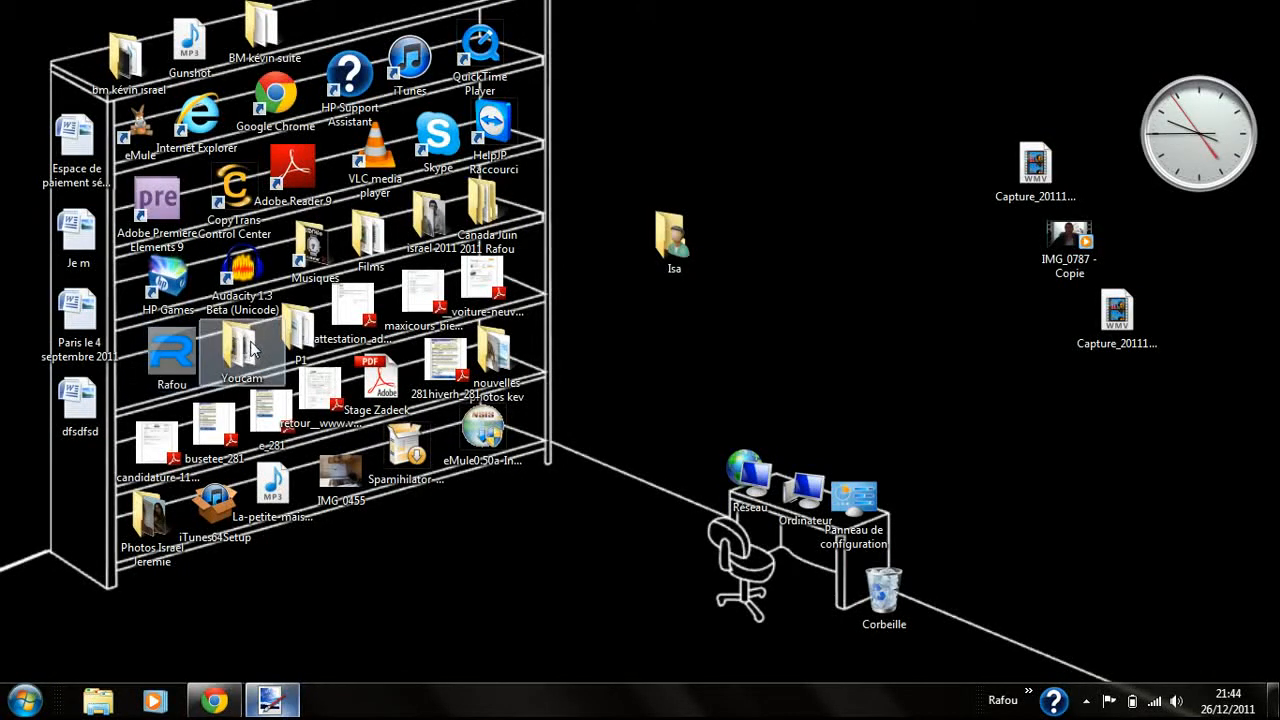
double_click(199, 373)
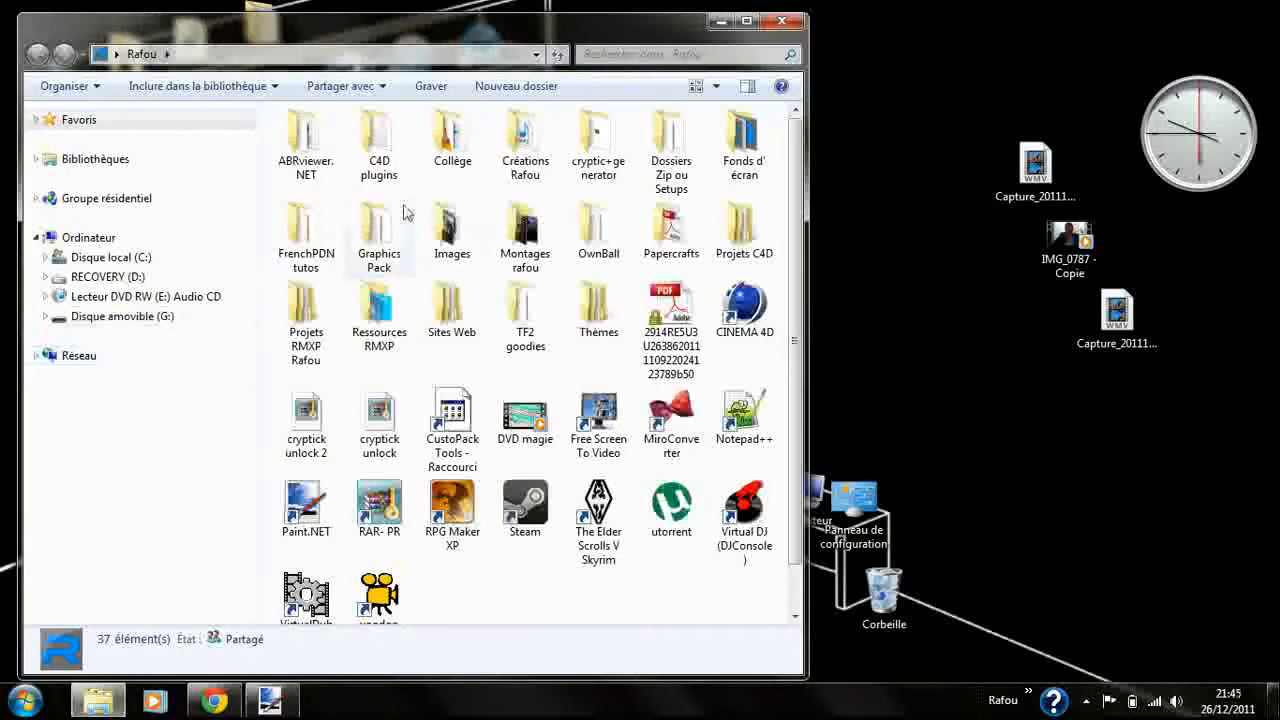
left_click(783, 22)
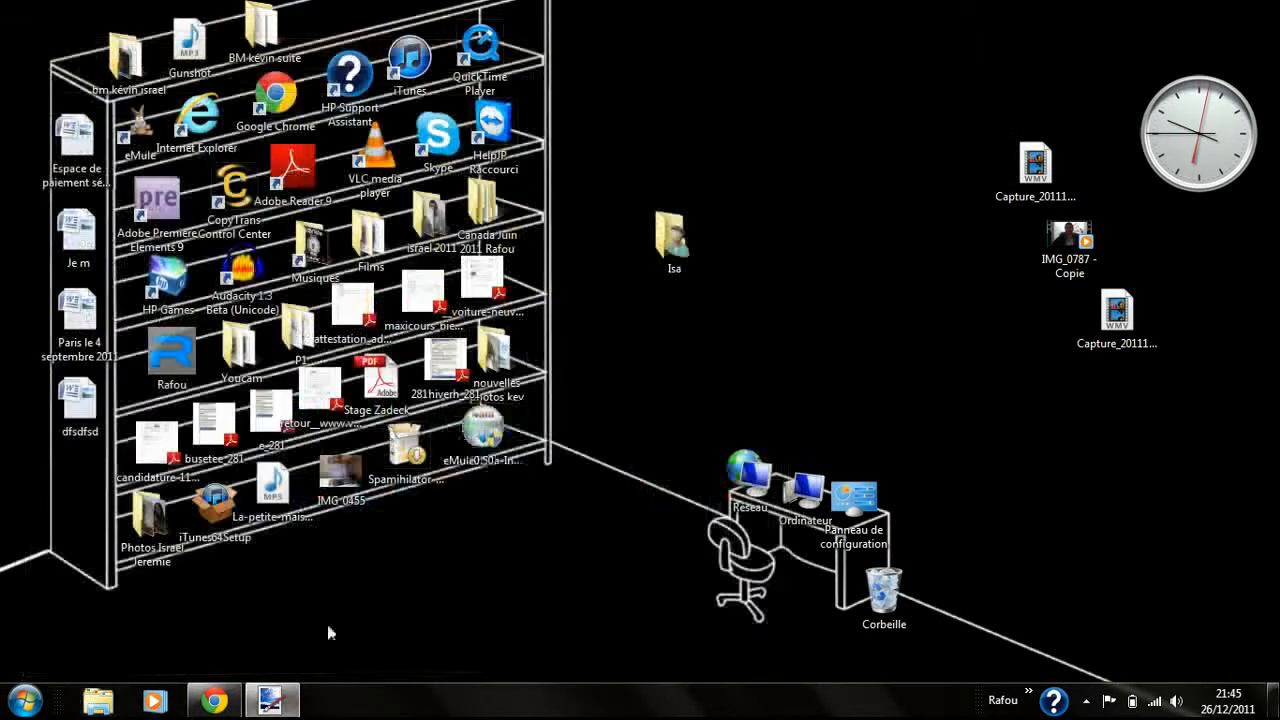
left_click(272, 699)
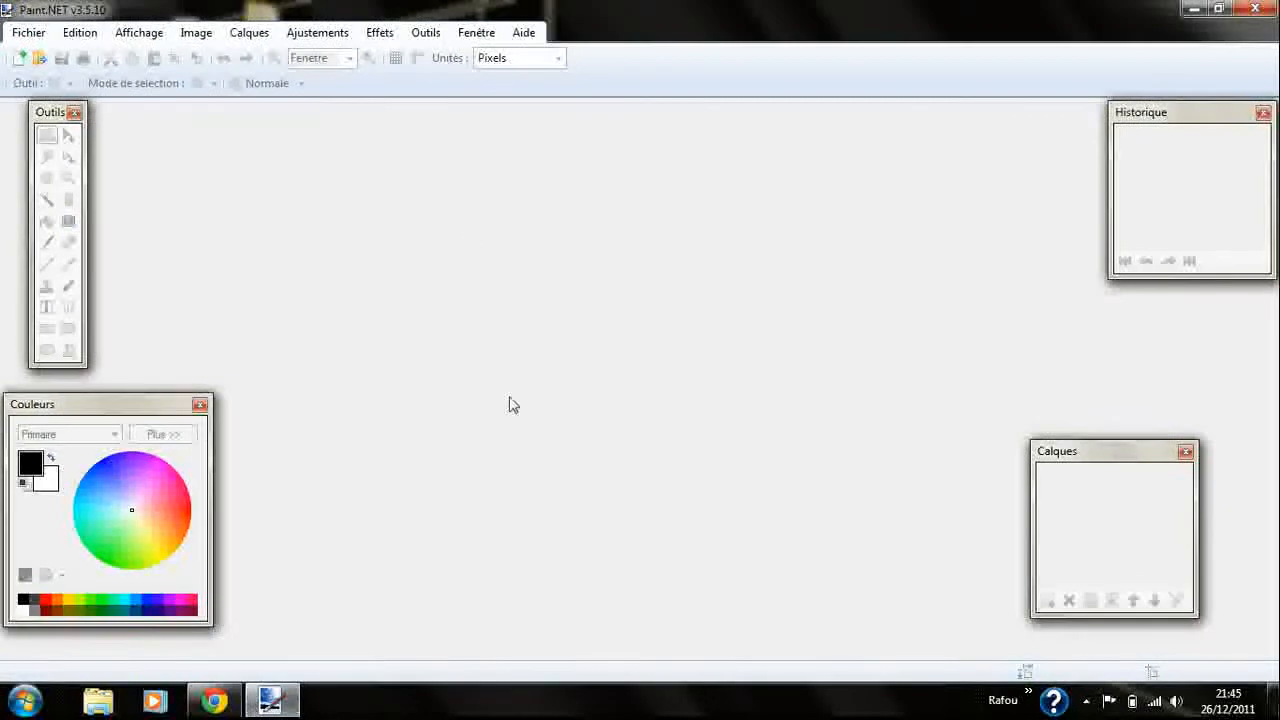
Create a new blank image 600 pixels wide and 600 pixels high
left_click(18, 60)
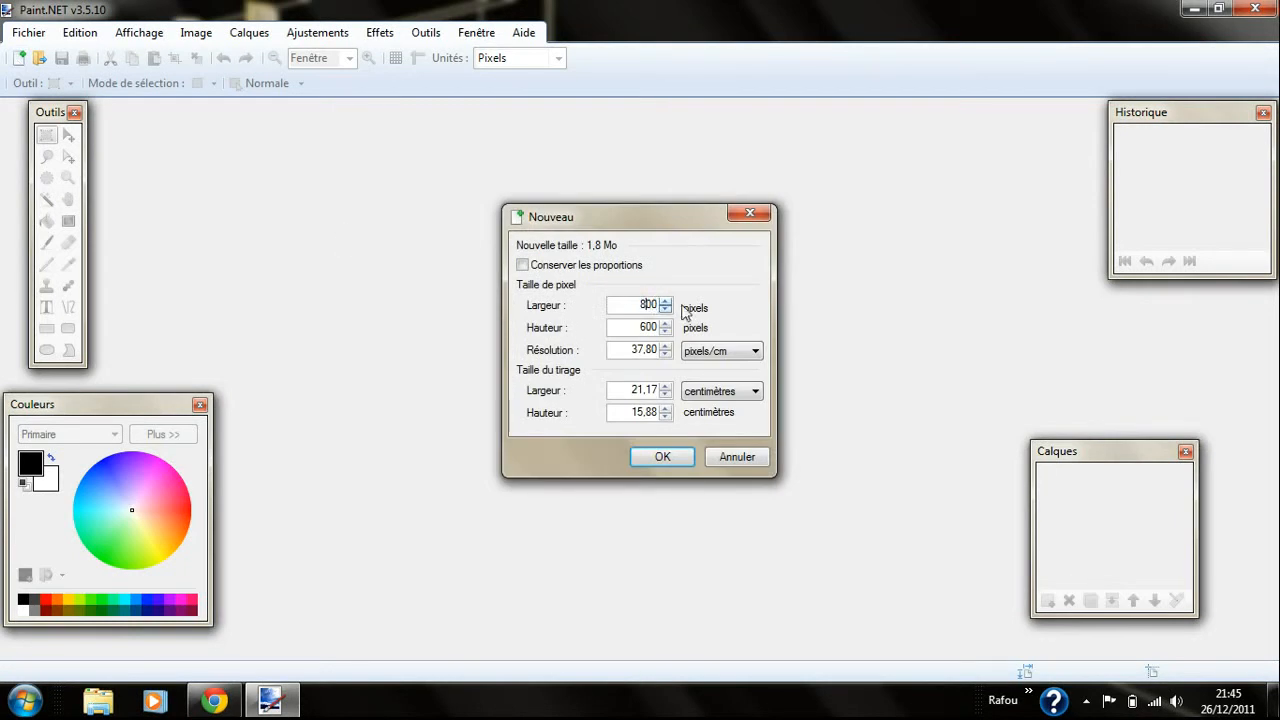
key("Delete")
type("6")
left_click(668, 455)
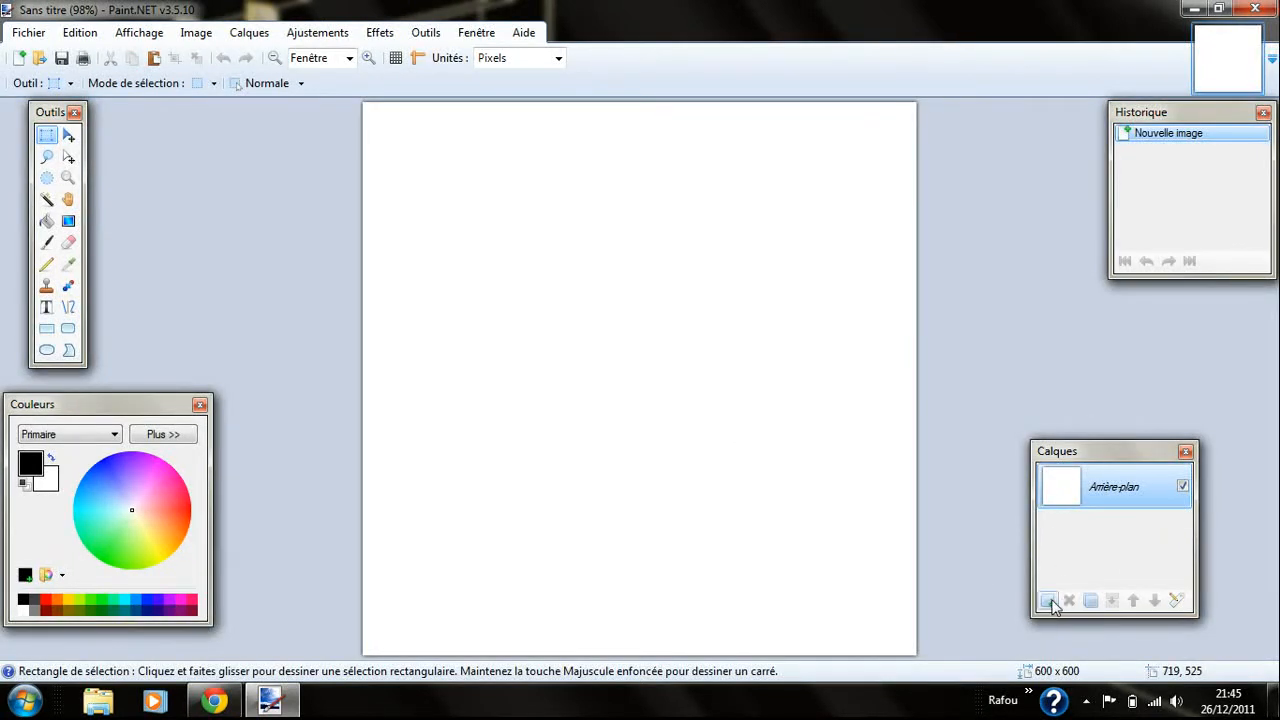
Add four new empty layers above the background
left_click(1052, 603)
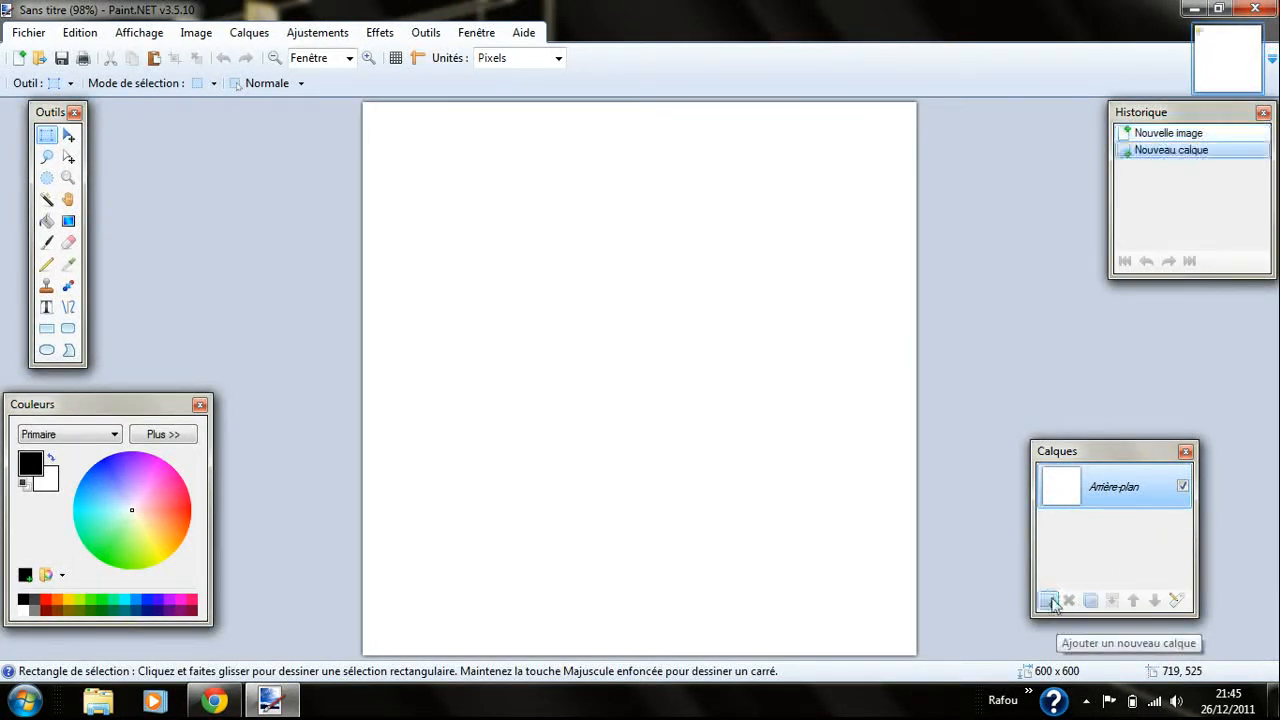
left_click(1052, 603)
left_click(1052, 603)
left_click(1049, 600)
Delete the white background layer (Arrière-plan), keeping only the transparent layers
scroll(1118, 575, "down", 3)
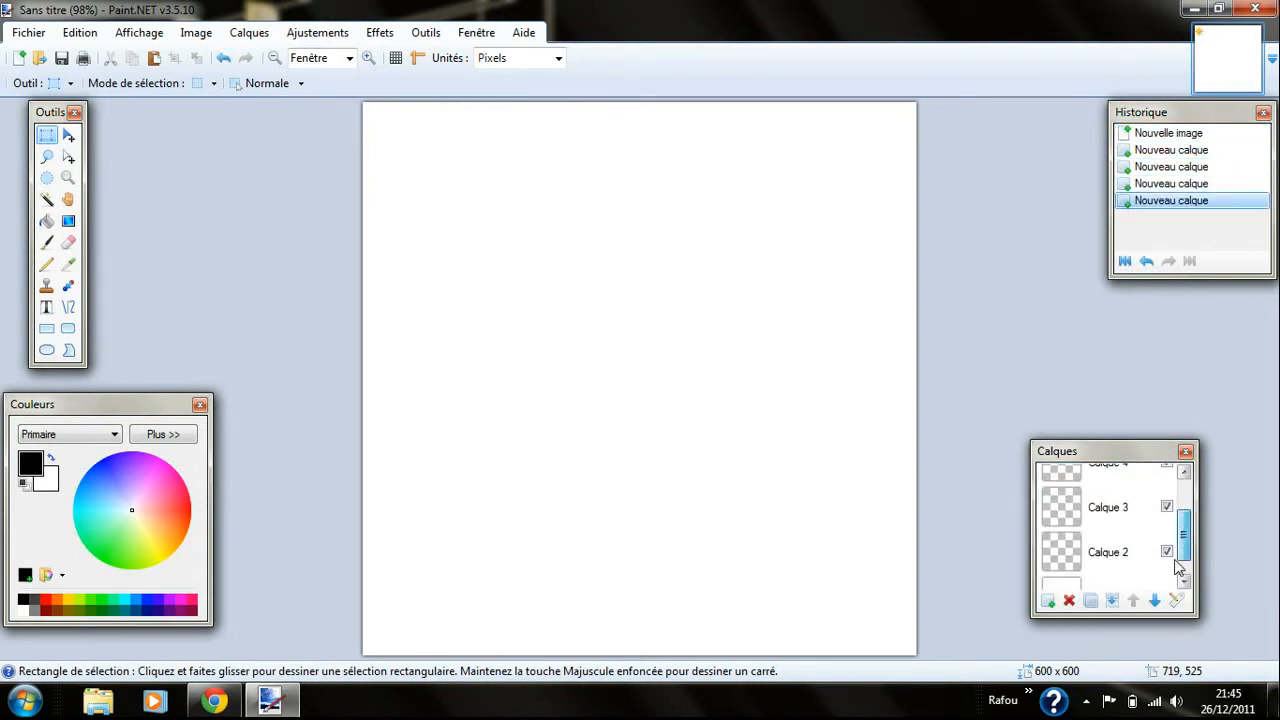
left_click(1117, 582)
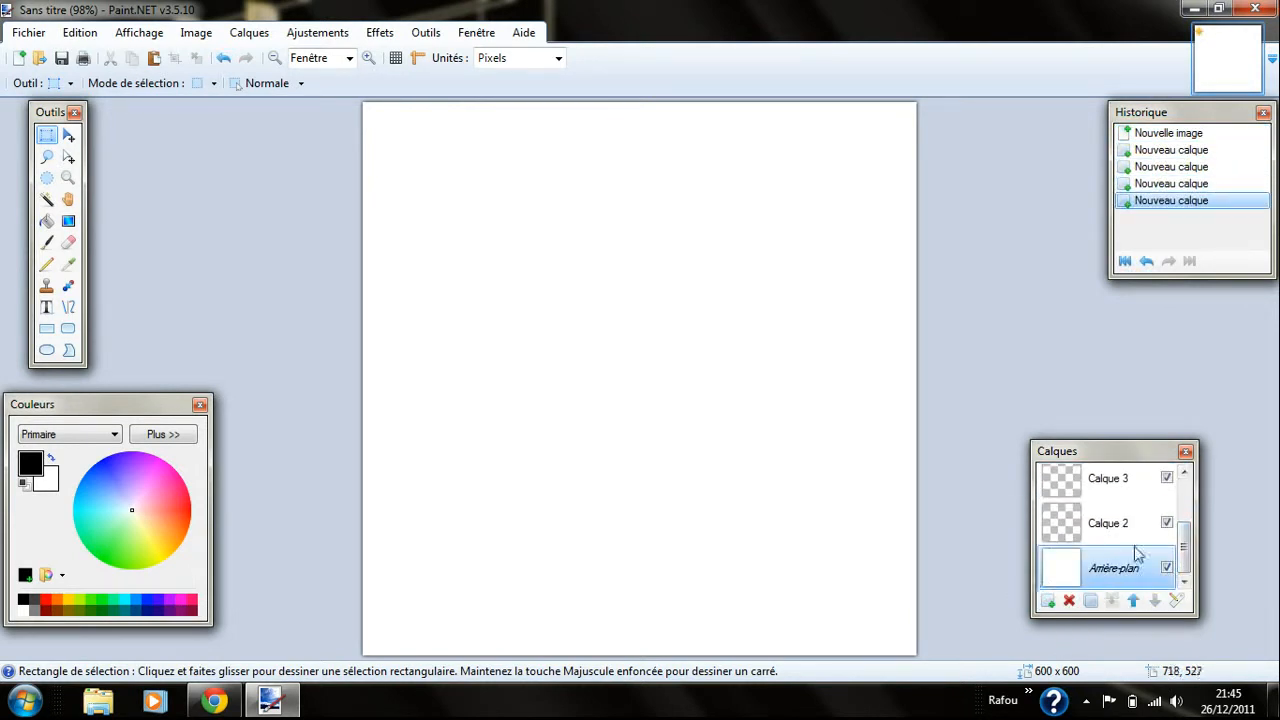
mouse_move(1190, 560)
left_mouse_down()
mouse_move(1186, 510)
mouse_move(1182, 576)
left_mouse_up()
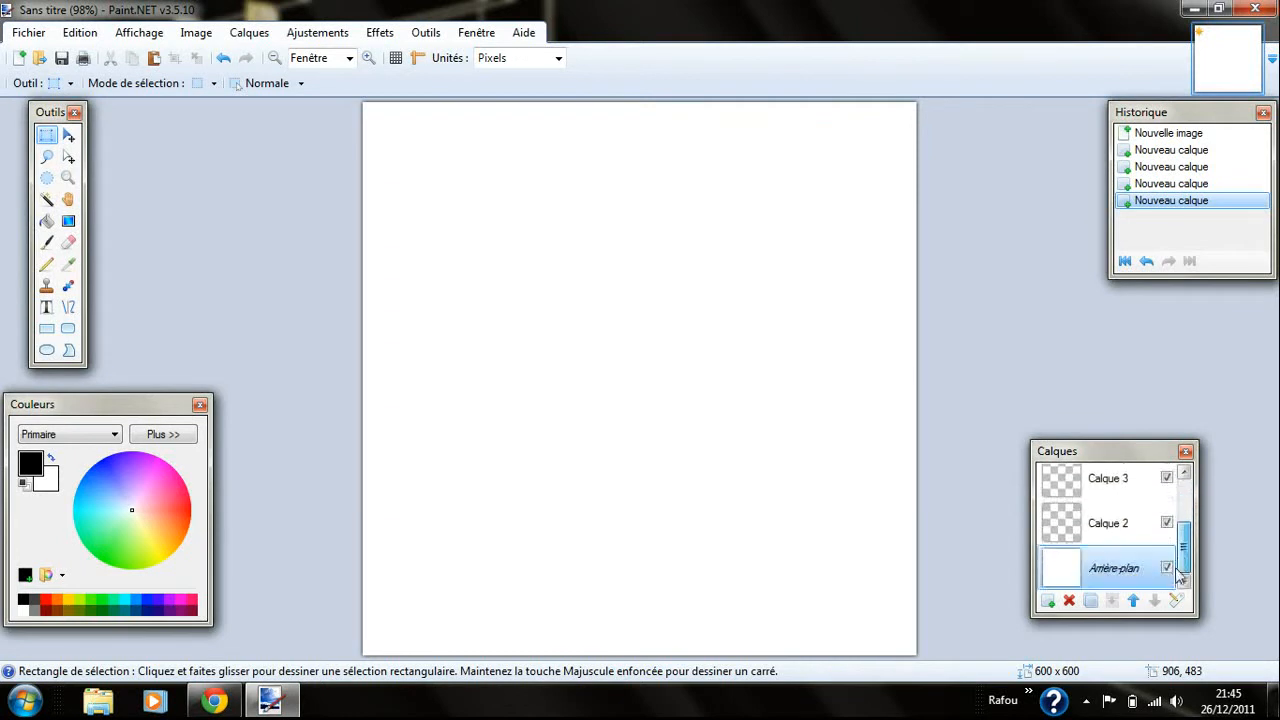
left_click(1069, 600)
left_click_drag(1187, 551, 1148, 567)
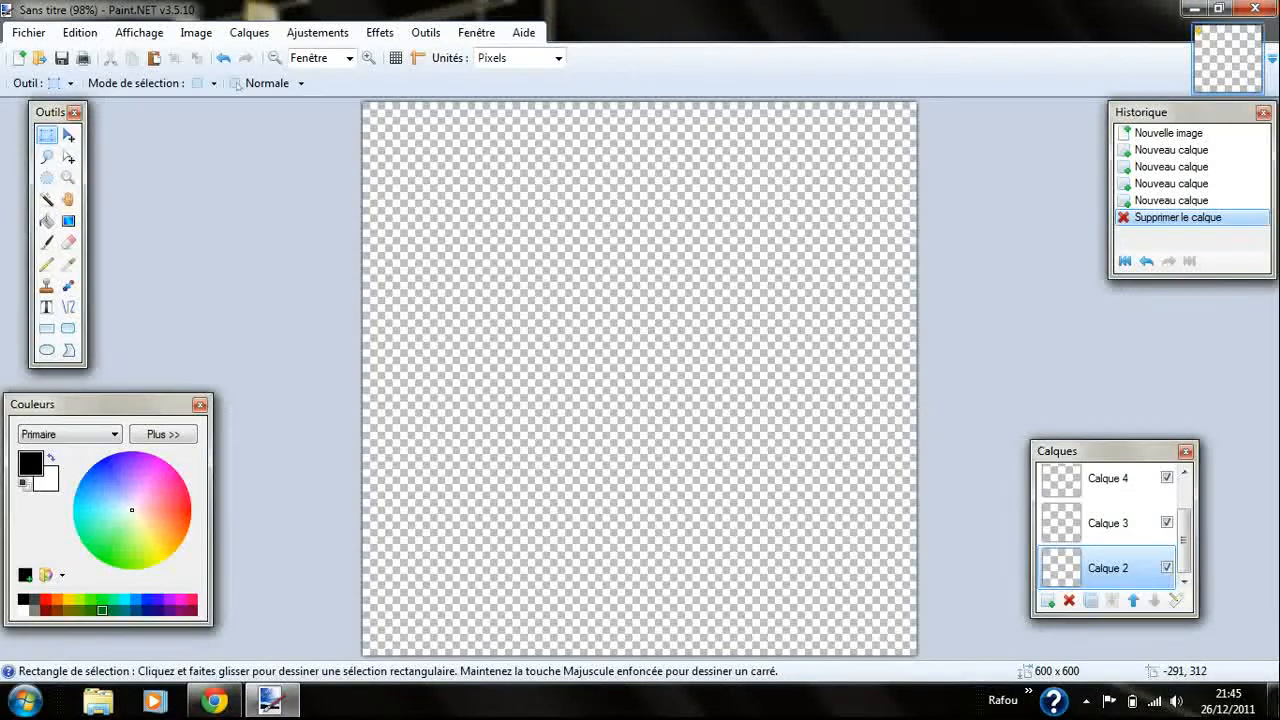
left_click(268, 702)
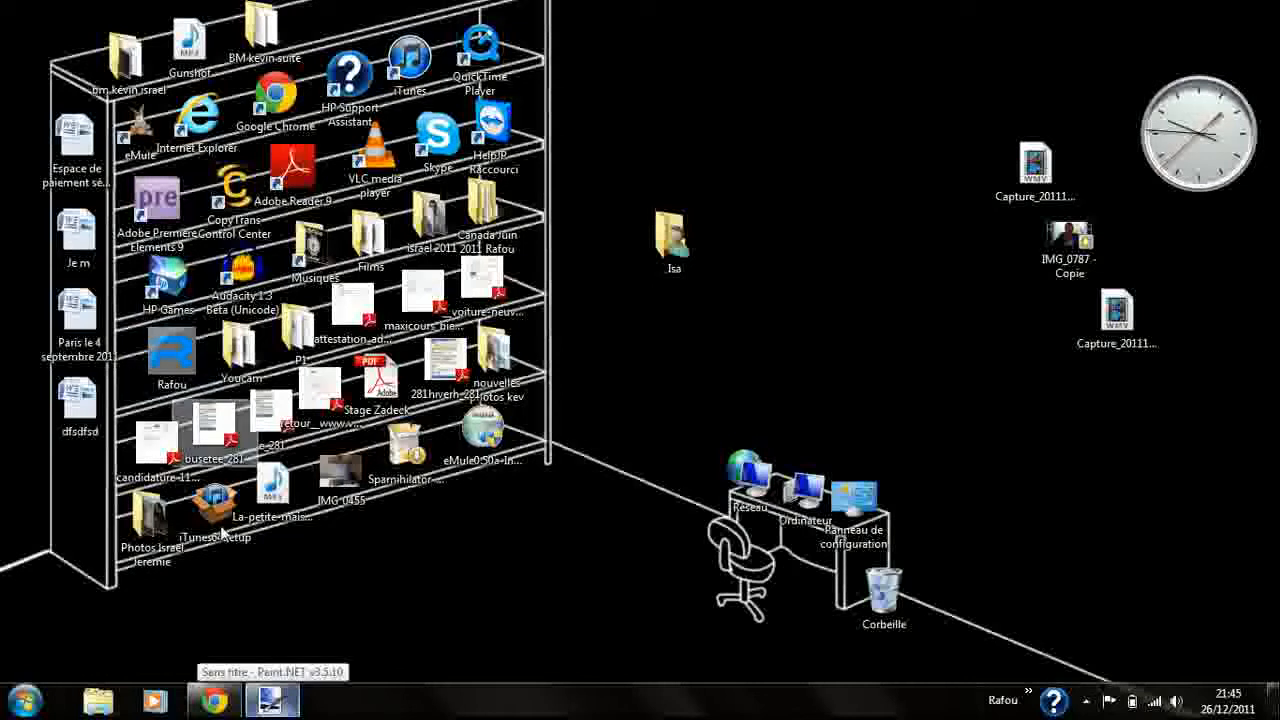
left_click(268, 702)
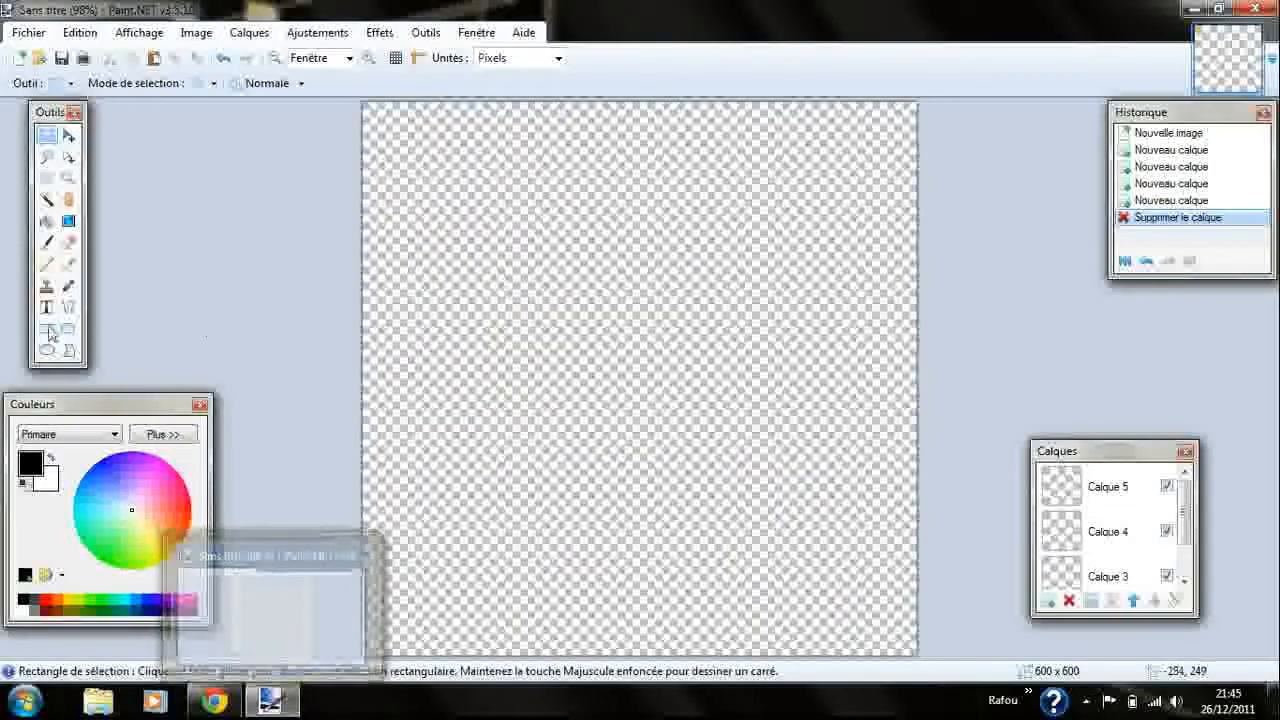
Fill the lowest layer, Calque 2, entirely with red using the Paint Bucket
left_click(46, 220)
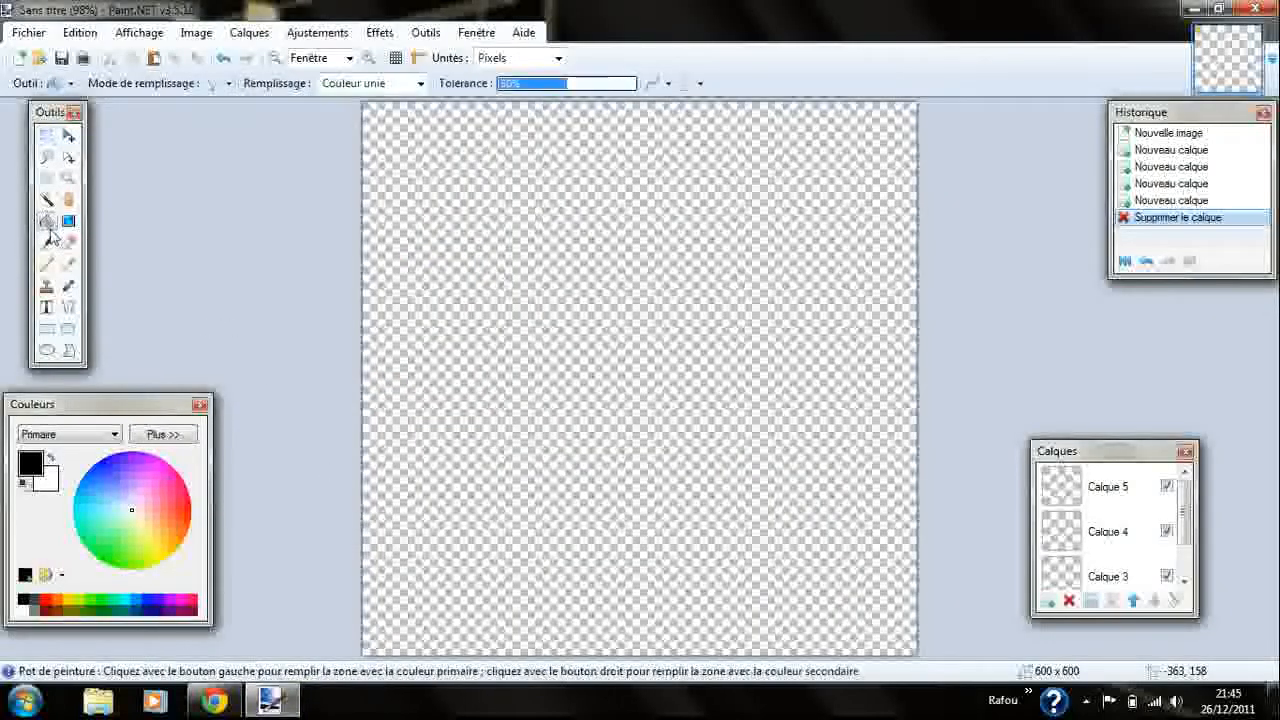
left_click(46, 601)
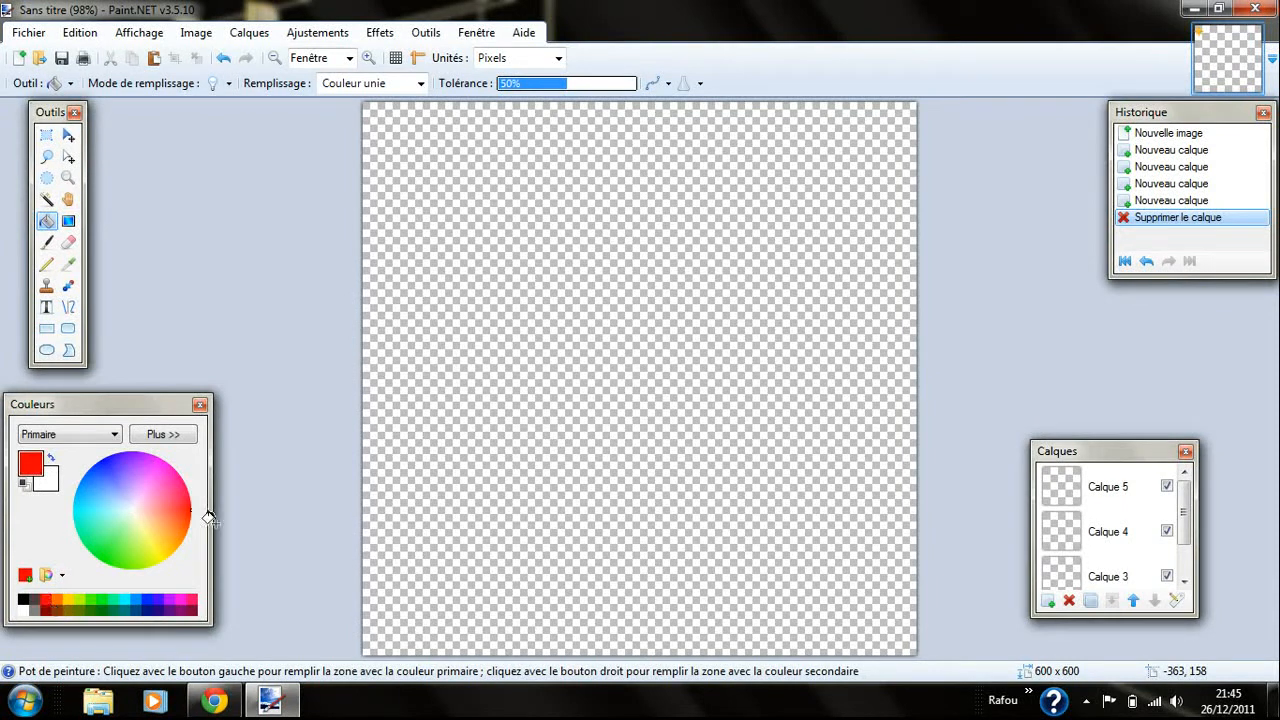
left_click(551, 306)
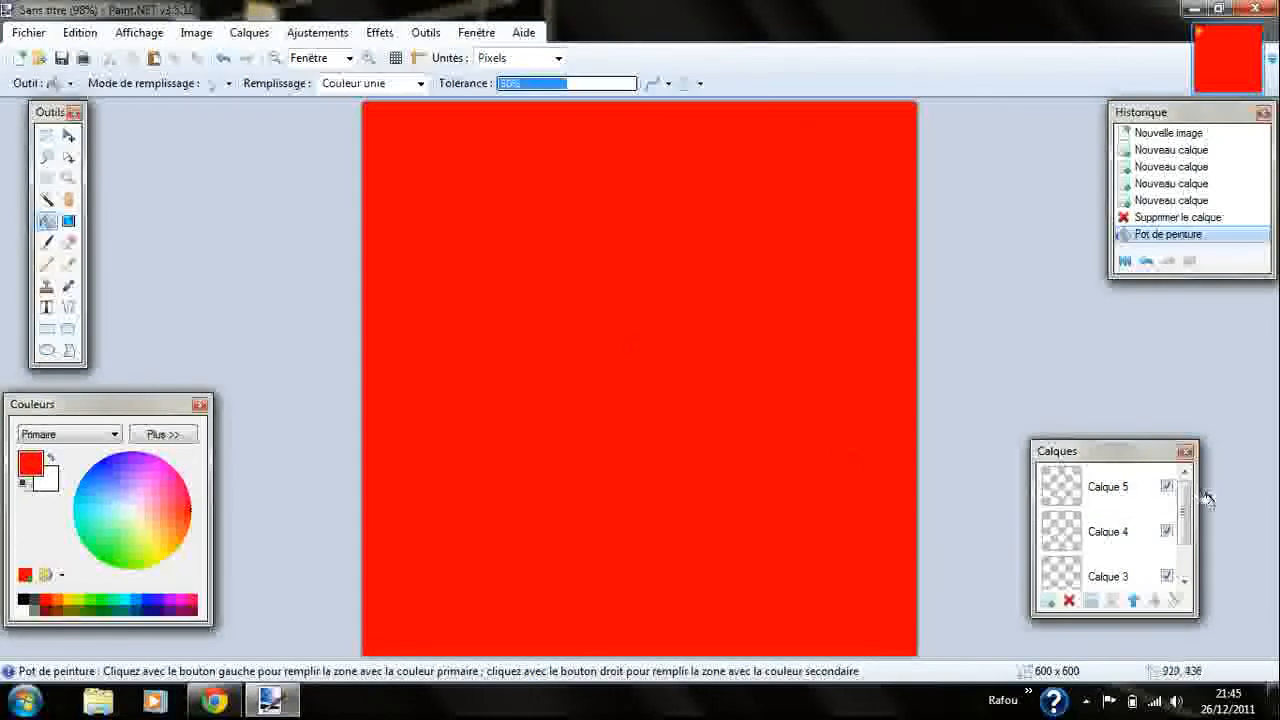
Make Calque 4 the active layer and hide the topmost layer, Calque 5
left_click_drag(1186, 526, 1187, 560)
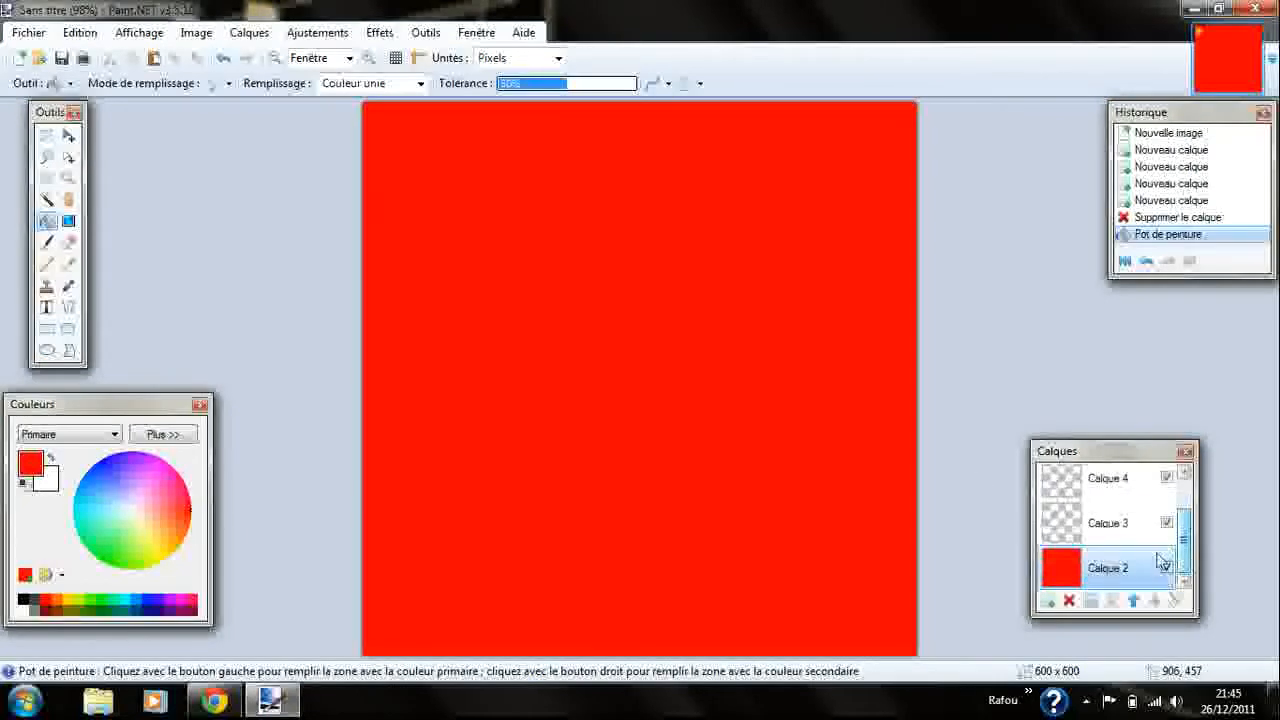
left_click(1120, 514)
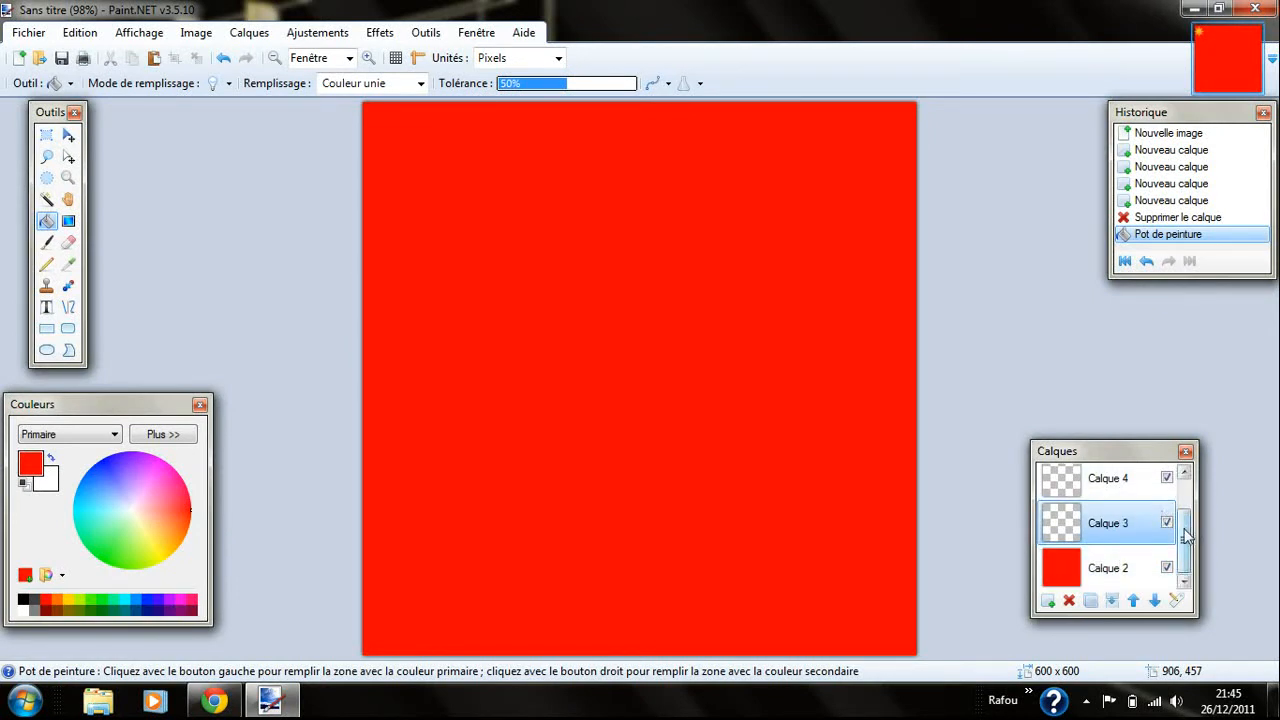
left_click_drag(1183, 533, 1183, 495)
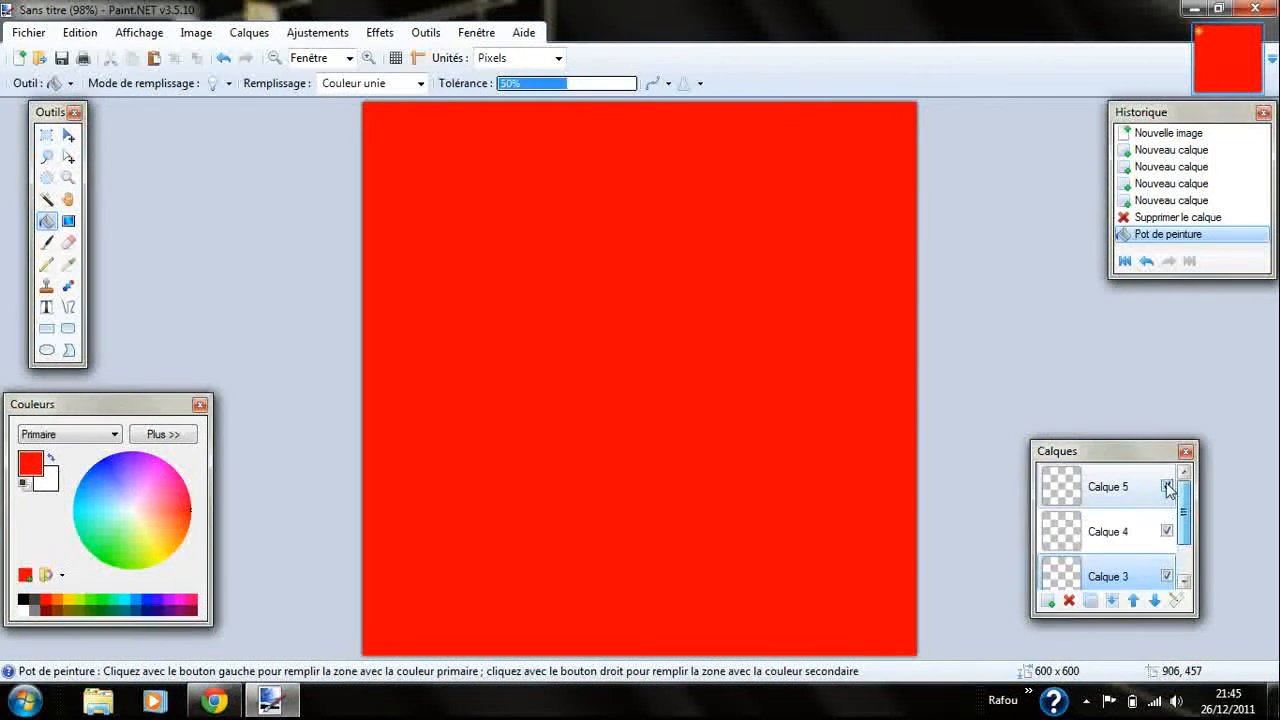
left_click(1124, 528)
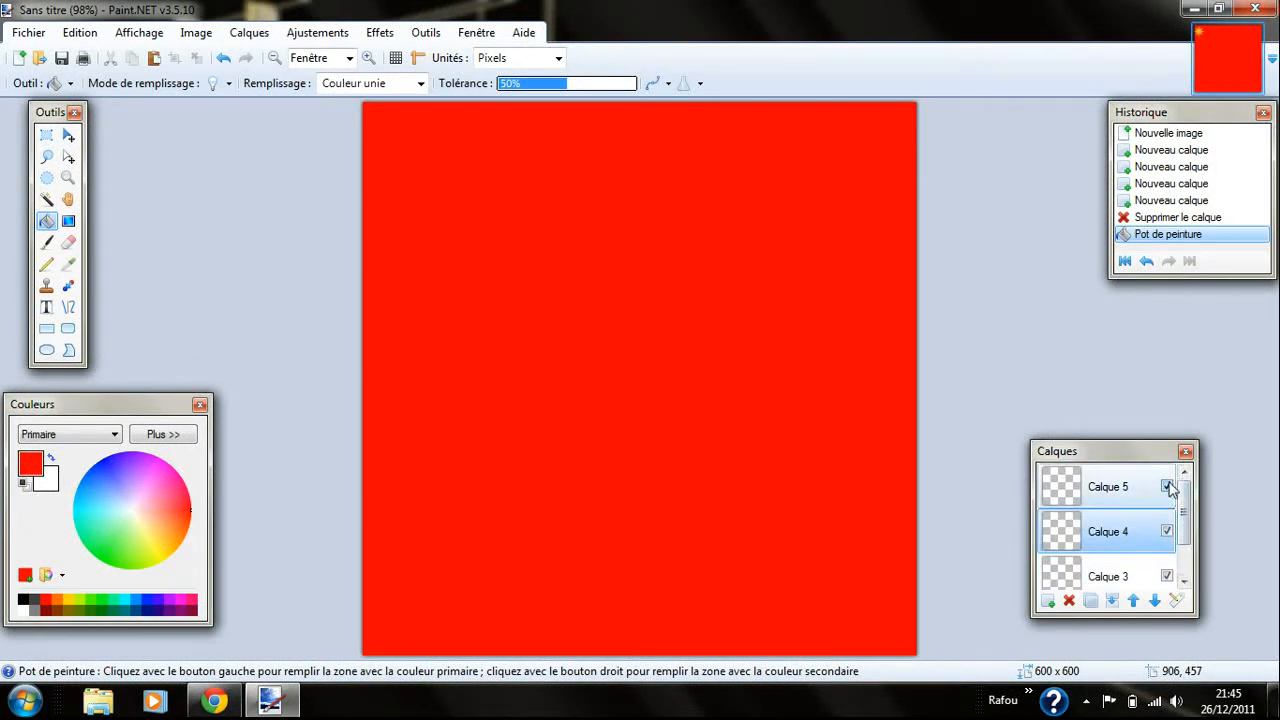
left_click(1167, 487)
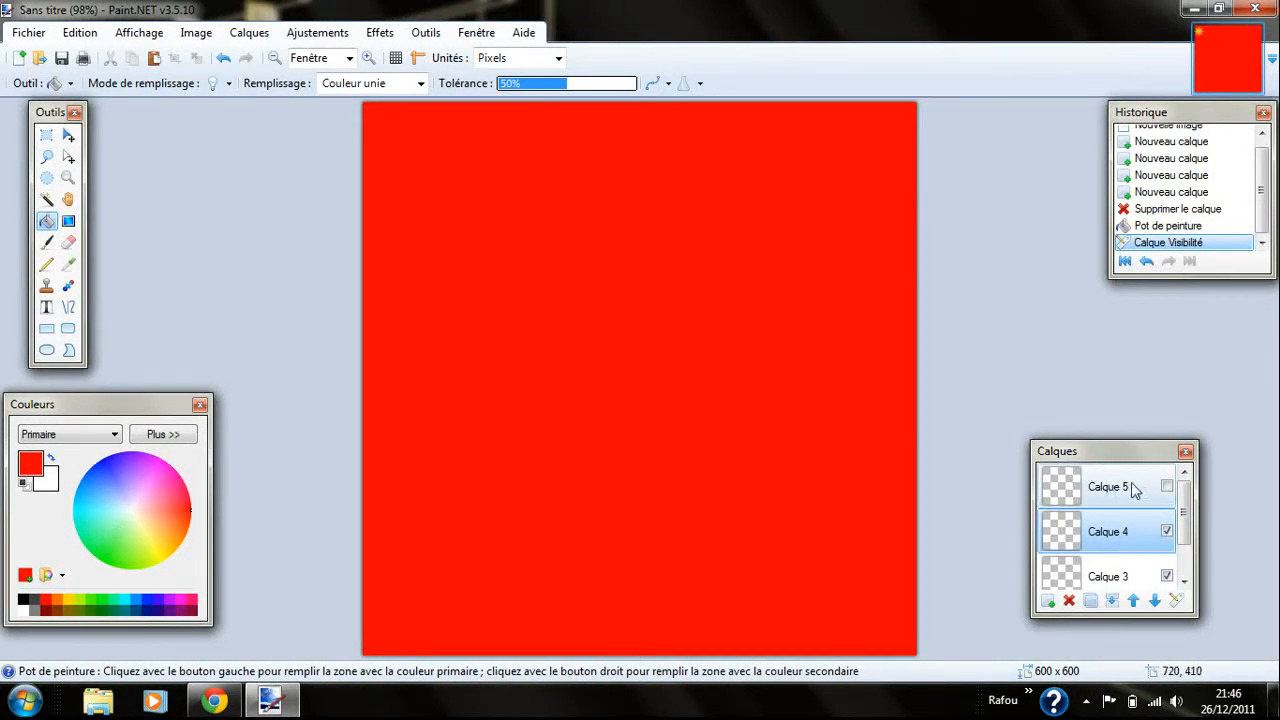
Fill the whole of Calque 4 with medium grey using the Paint Bucket
left_click_drag(1184, 521, 1191, 542)
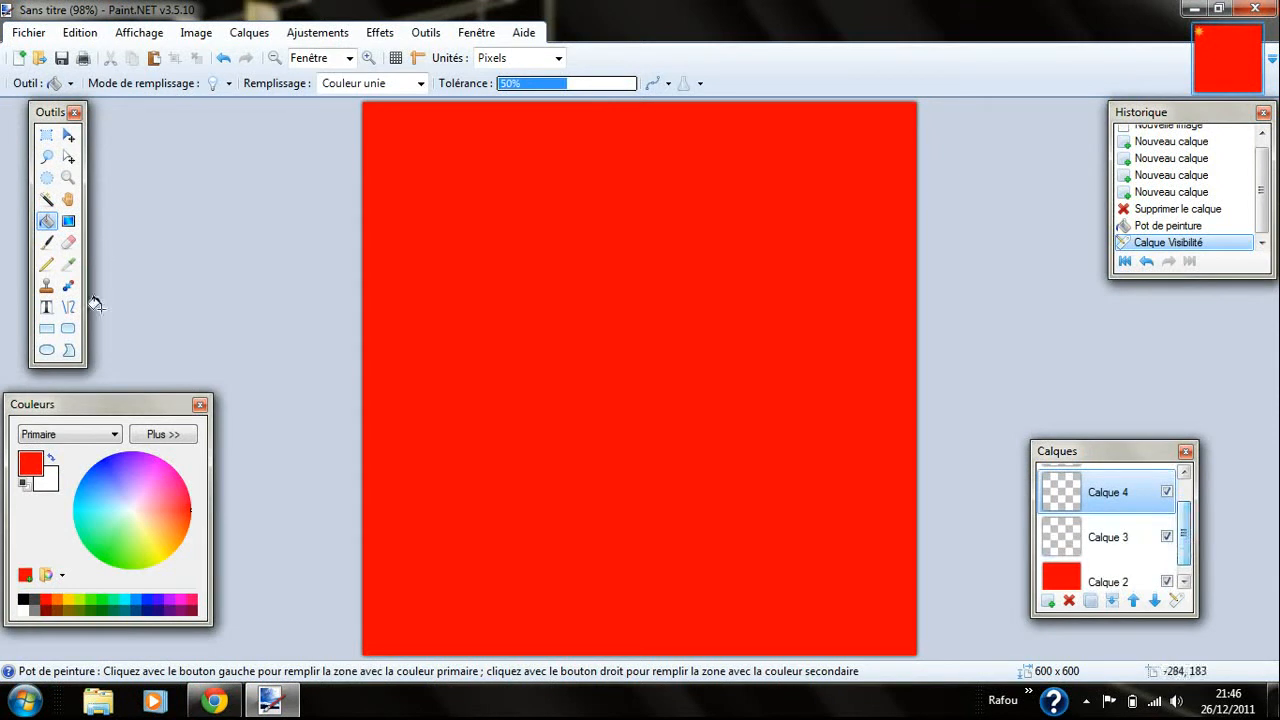
left_click(36, 611)
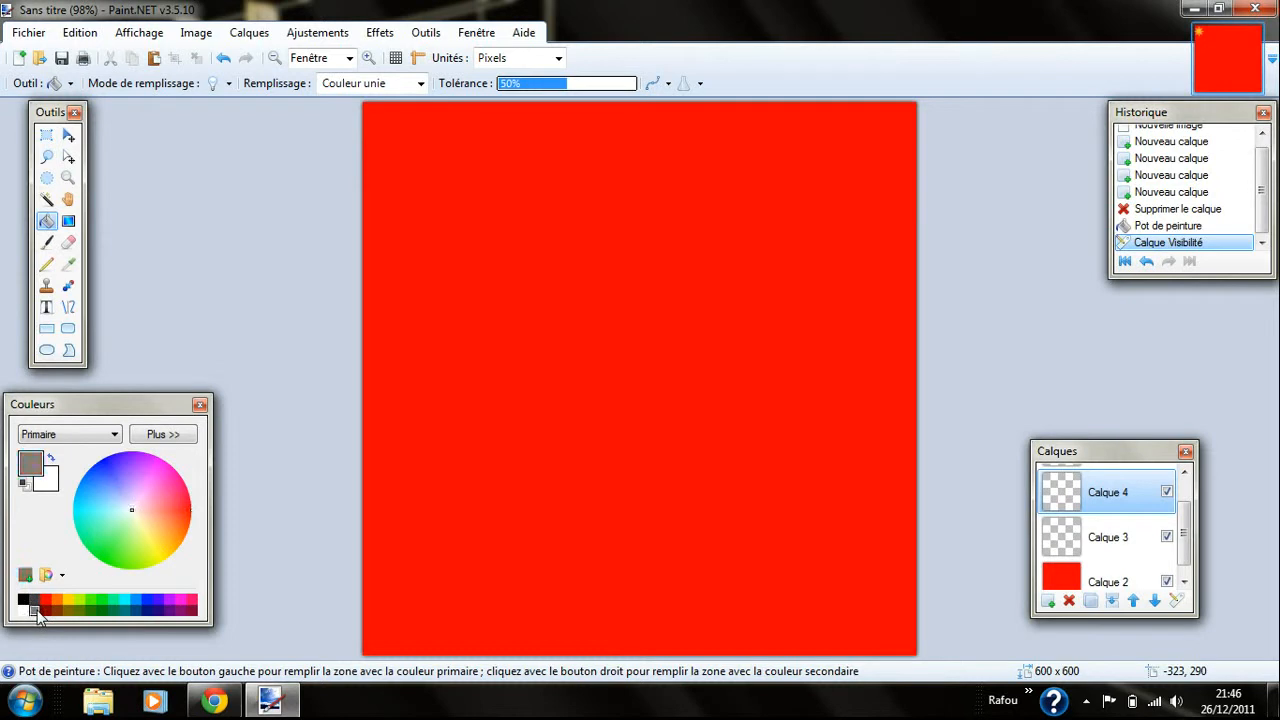
left_click(602, 316)
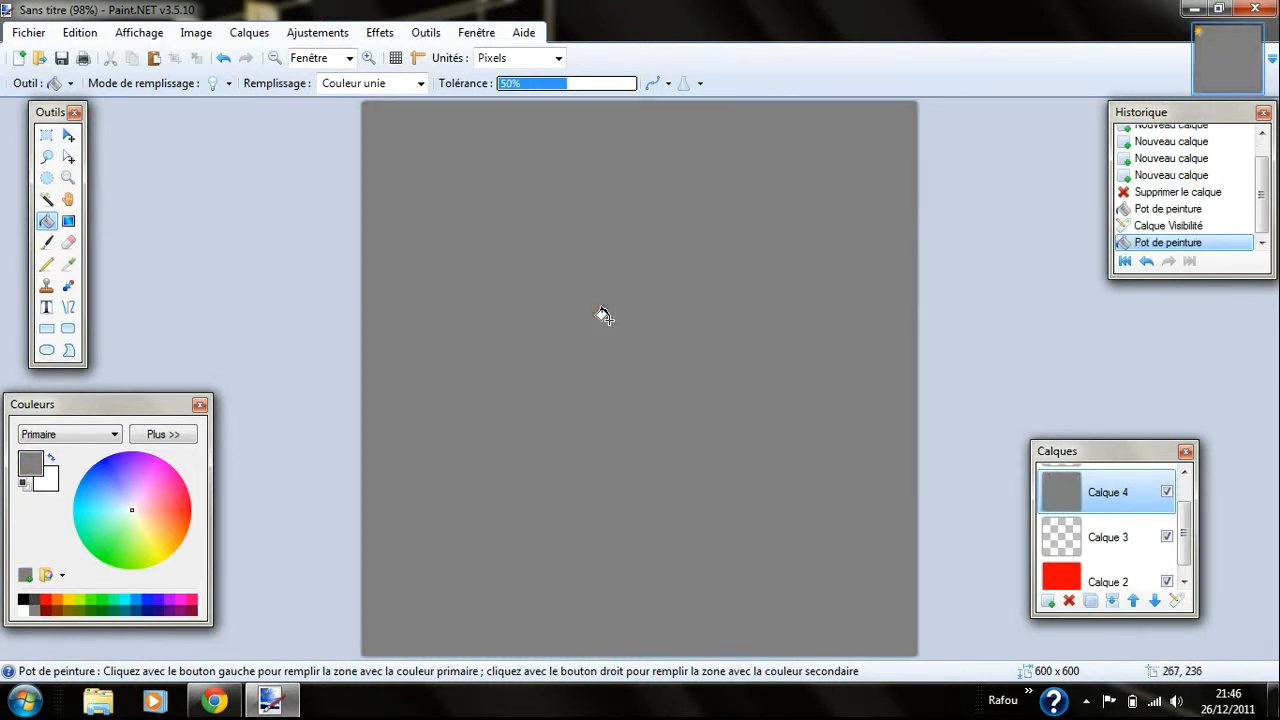
Try filling Calque 3 with dark grey, and undo that fill
left_click_drag(1187, 558, 1187, 545)
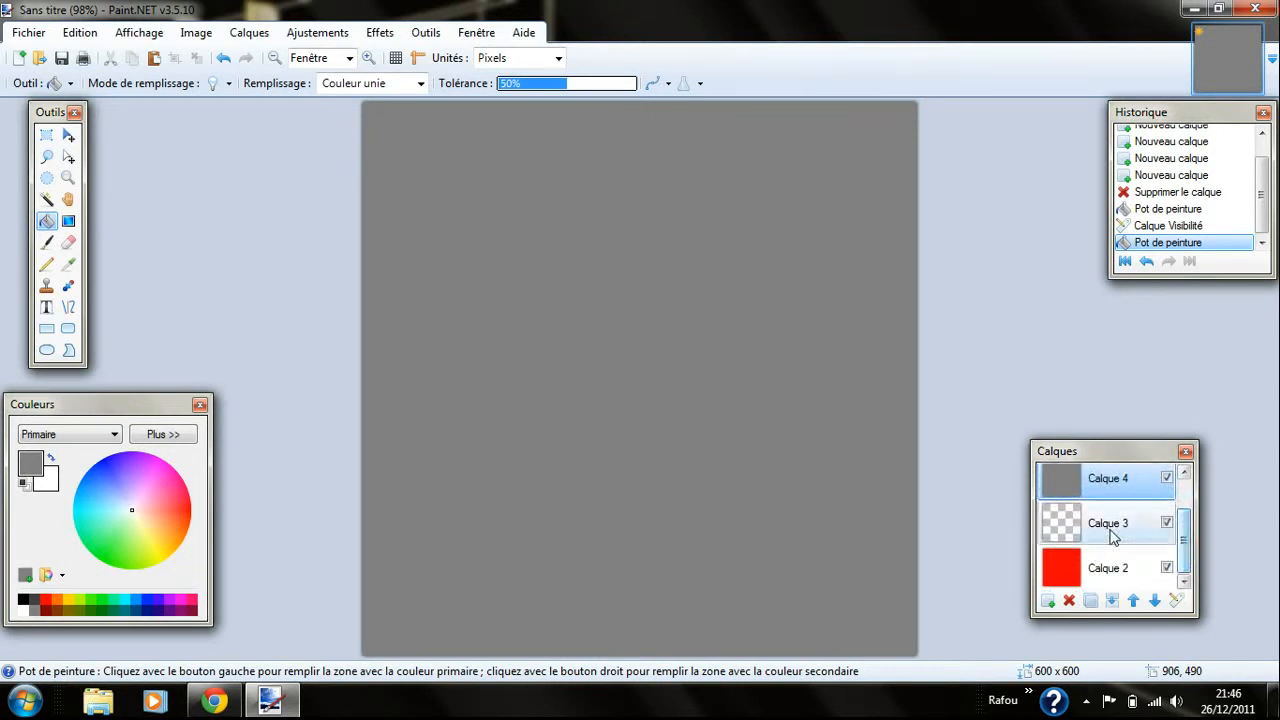
left_click(1097, 533)
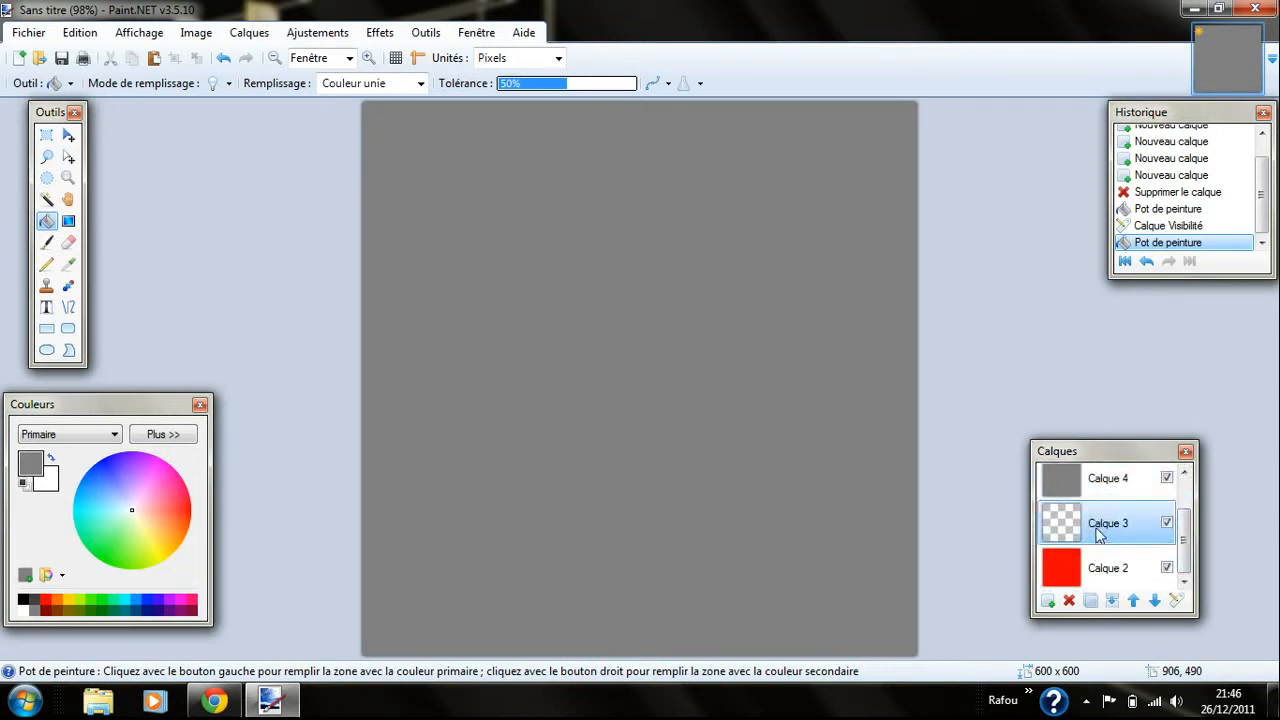
left_click(35, 601)
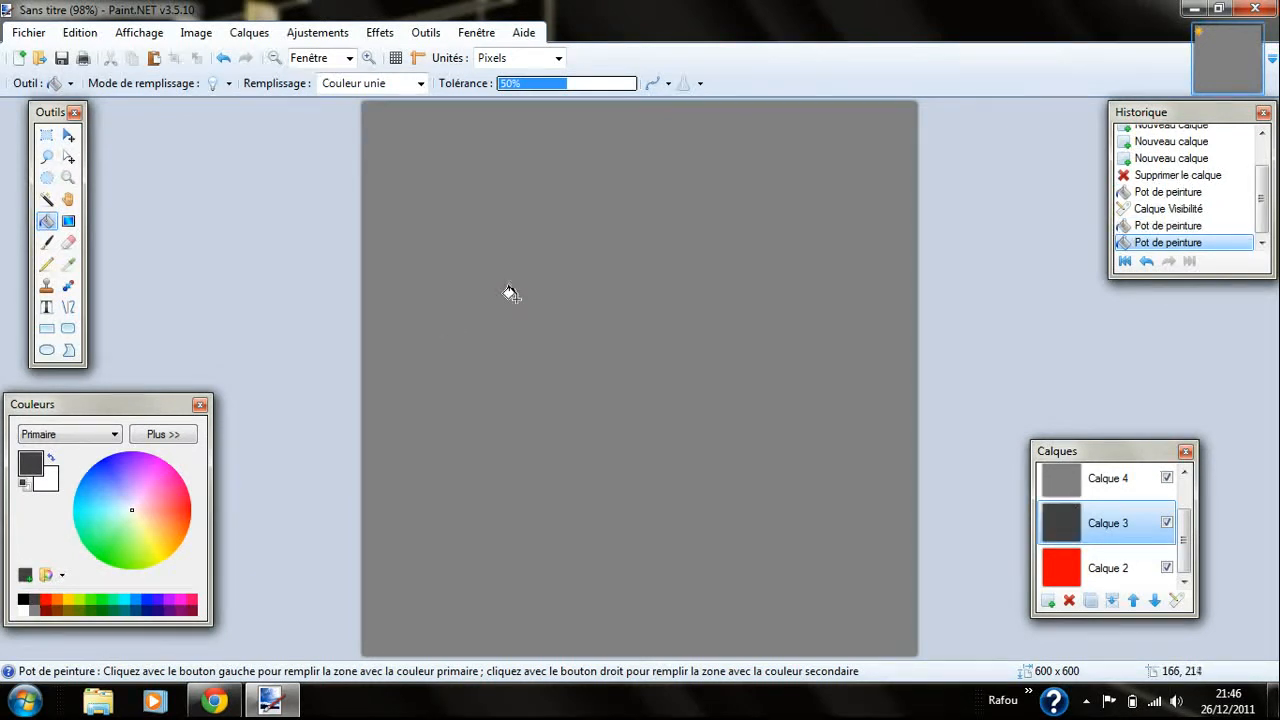
mouse_move(1186, 534)
left_mouse_down()
mouse_move(1186, 511)
mouse_move(1186, 531)
left_mouse_up()
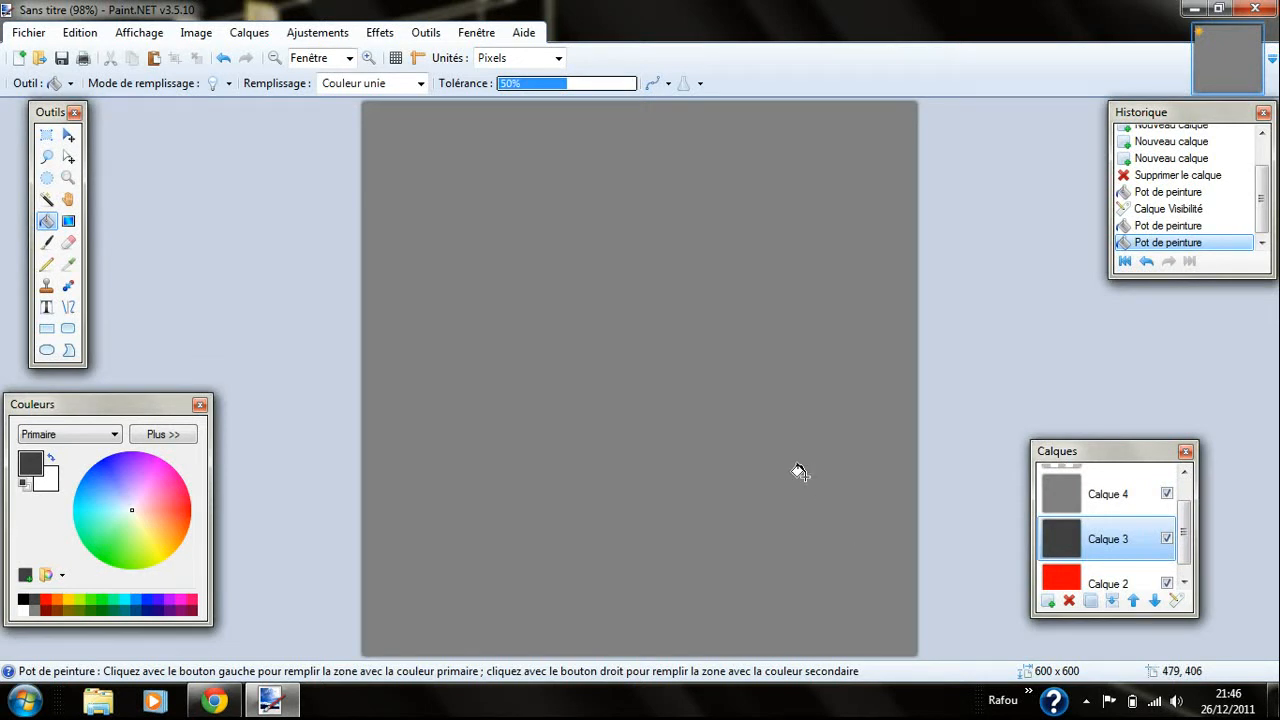
key("ctrl+z")
Make Calque 4, the medium-grey layer, the active layer
left_click_drag(1187, 537, 1190, 515)
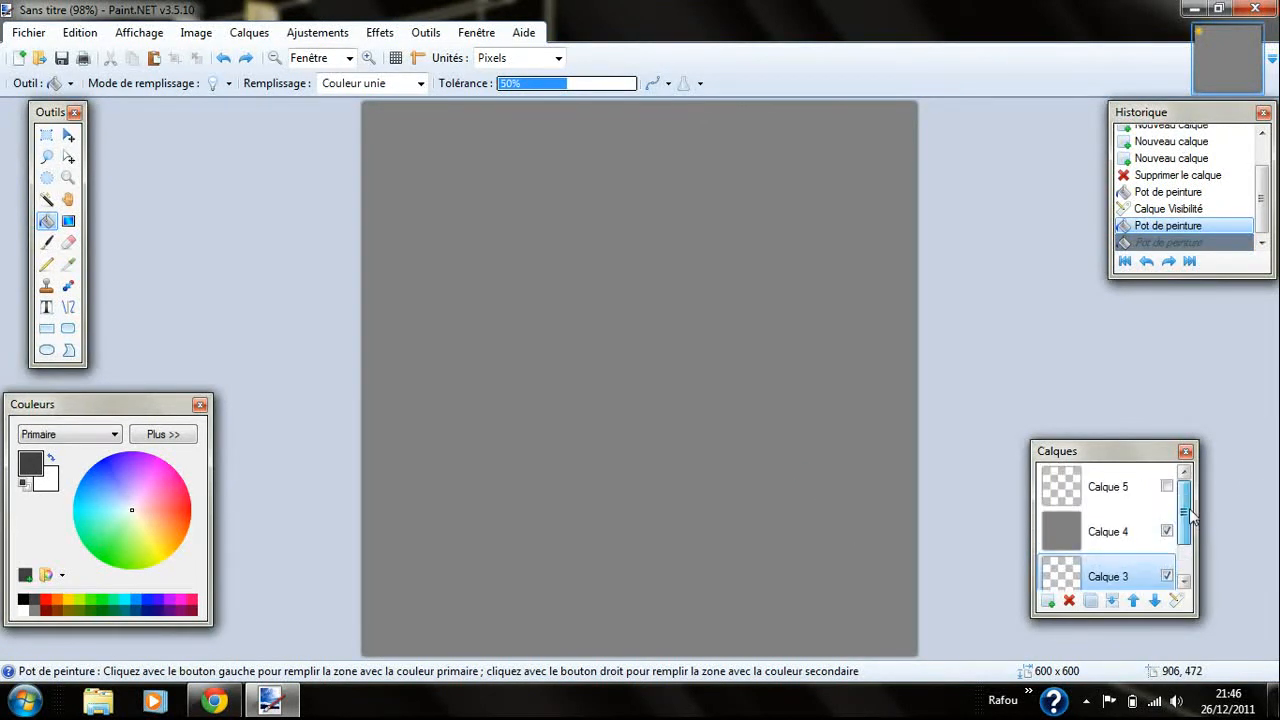
left_click(1110, 531)
scroll(1139, 518, "down", 1)
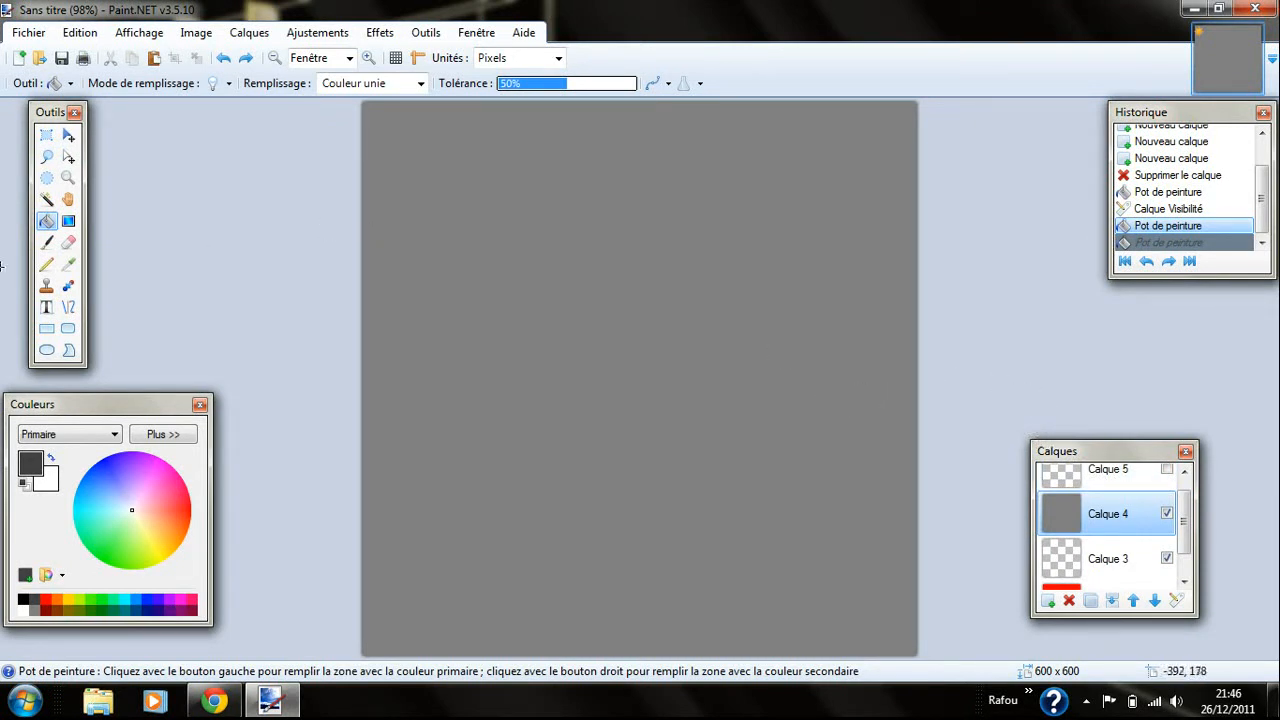
Activate the Text tool and set its blending mode to Remplacer
left_click(47, 308)
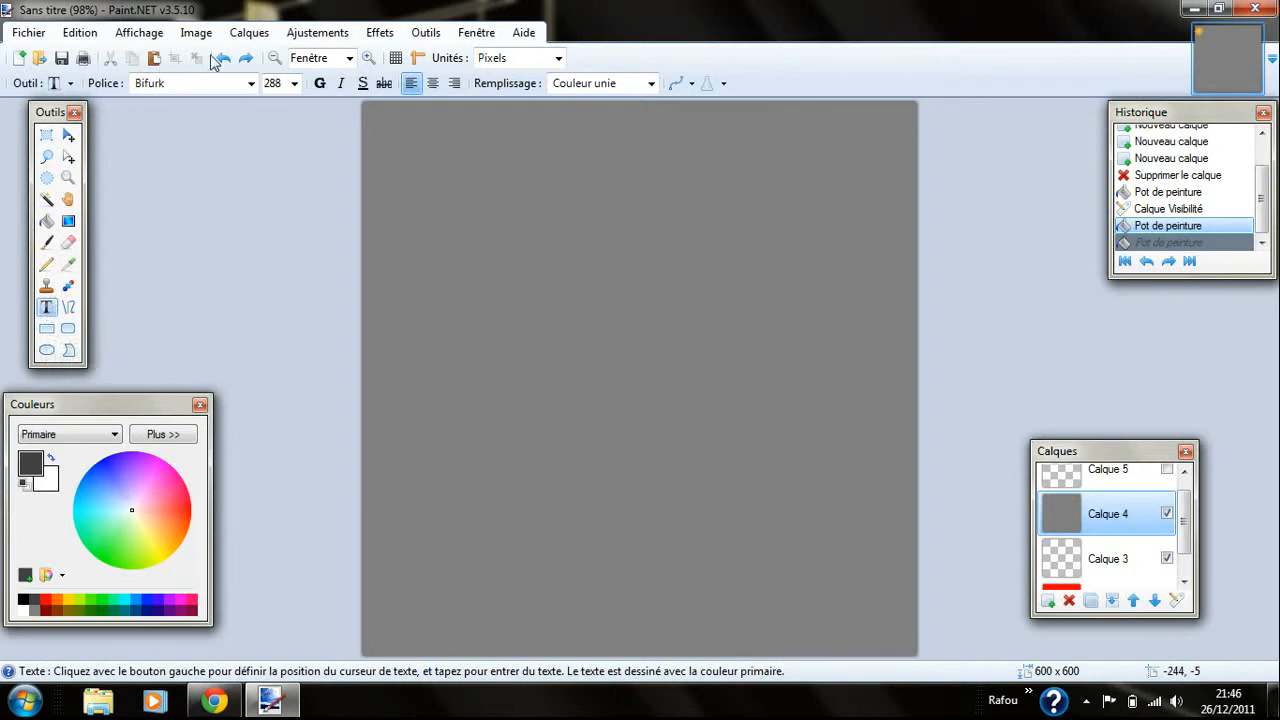
left_click(722, 85)
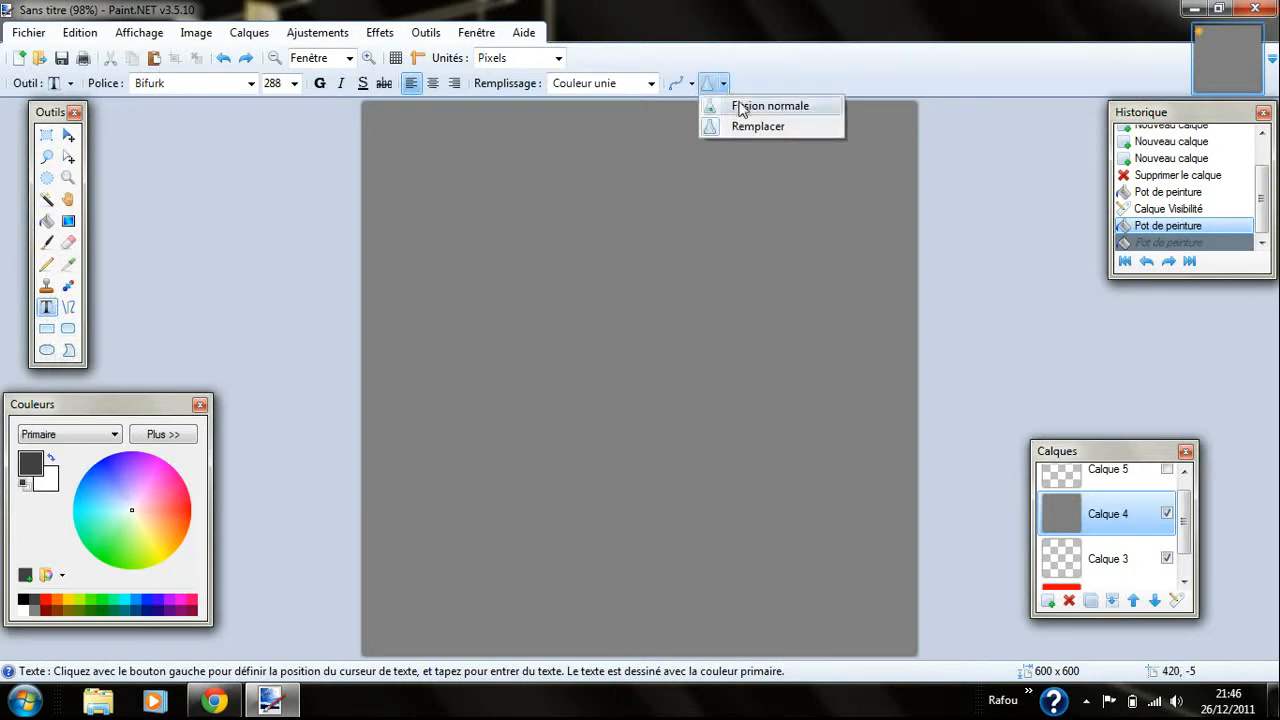
left_click(712, 88)
left_click(710, 87)
left_click(709, 86)
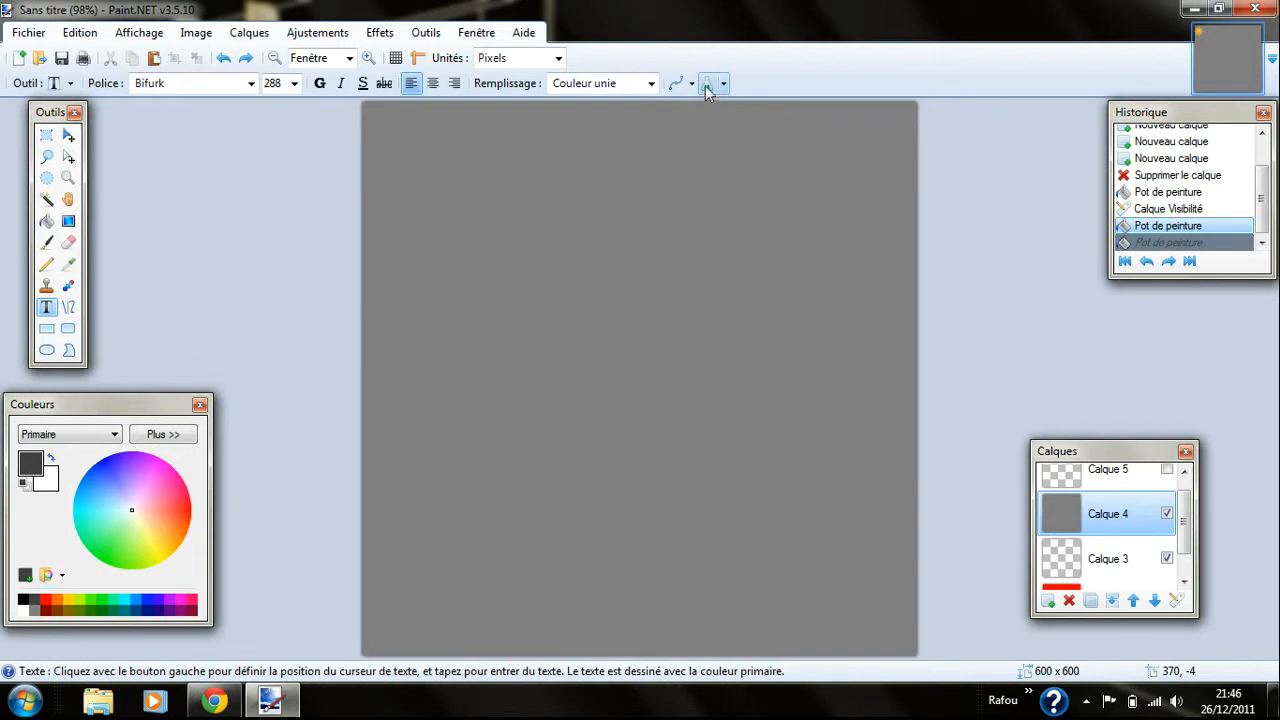
left_click(708, 87)
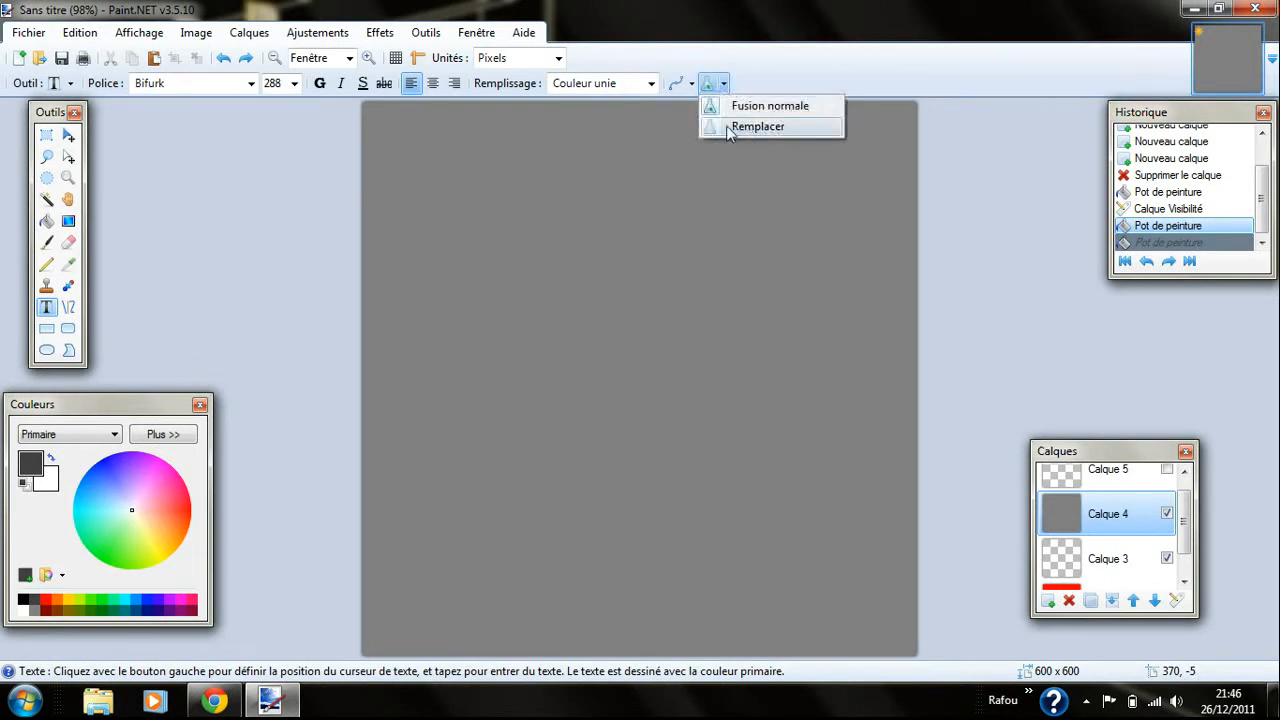
left_click(719, 127)
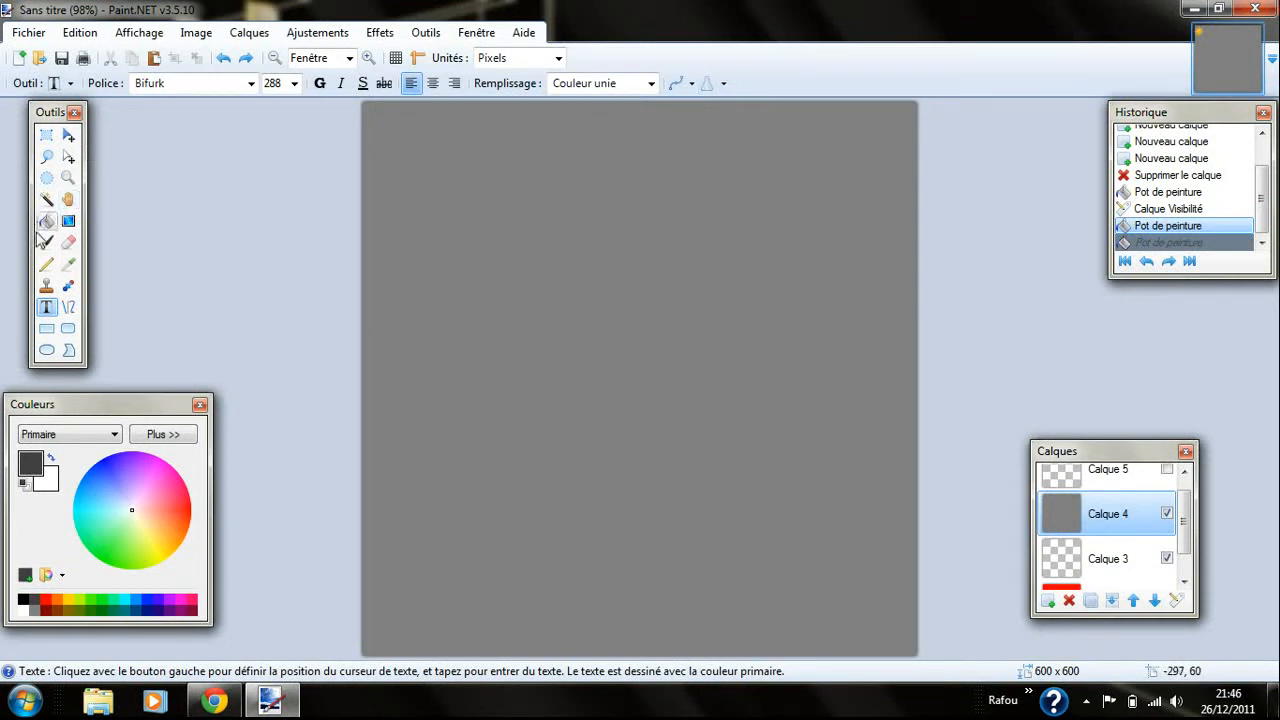
Choose the Bifurk font for the text and place the text insertion point on the grey canvas
left_click(295, 84)
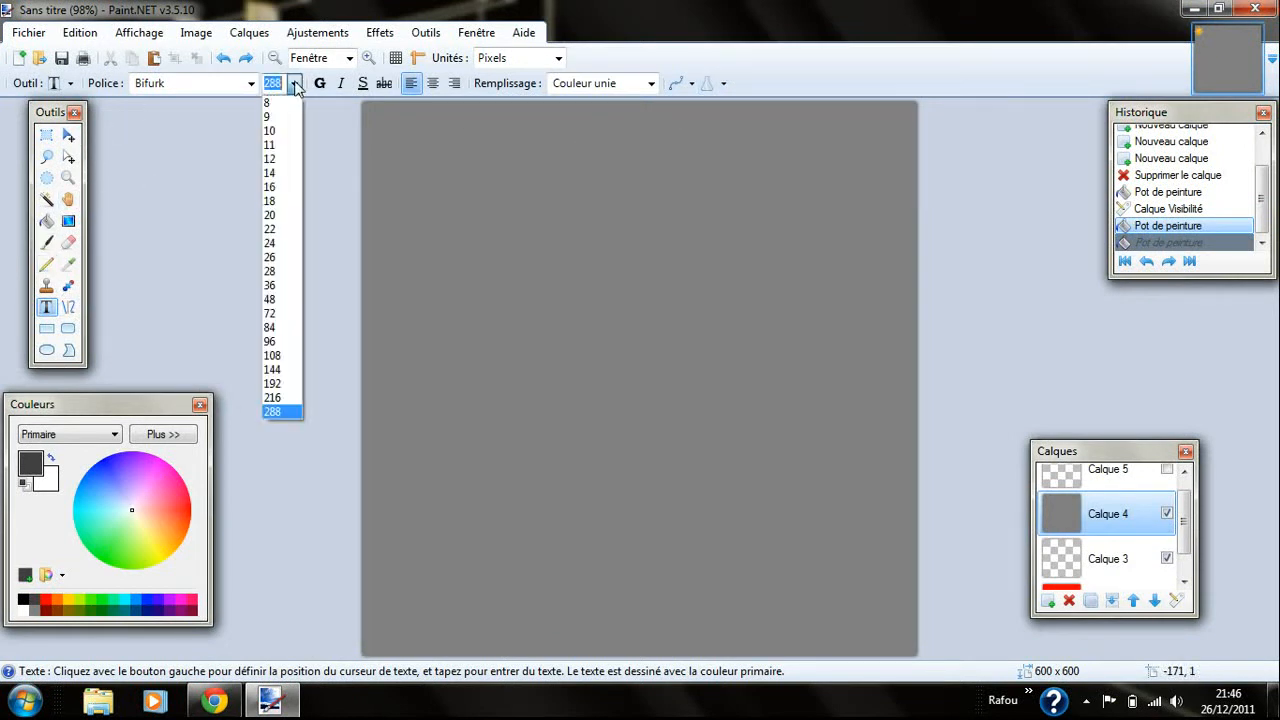
left_click(295, 84)
left_click(251, 83)
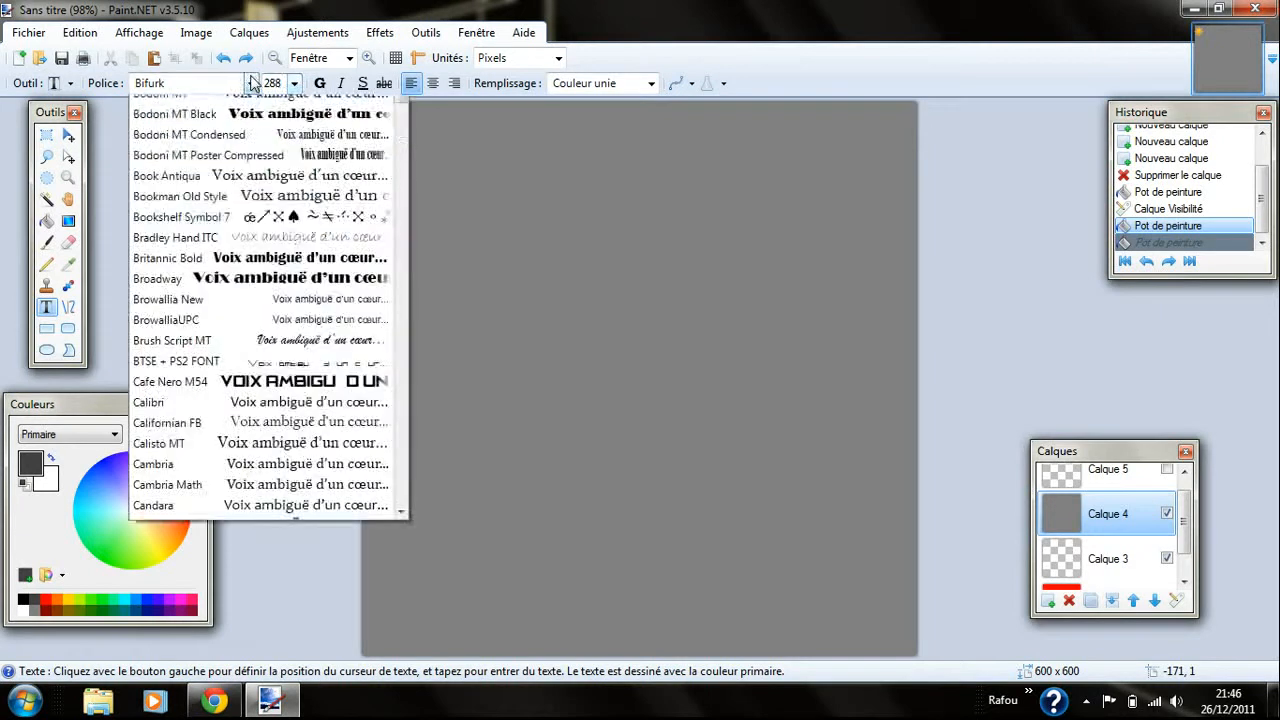
left_click_drag(401, 214, 450, 196)
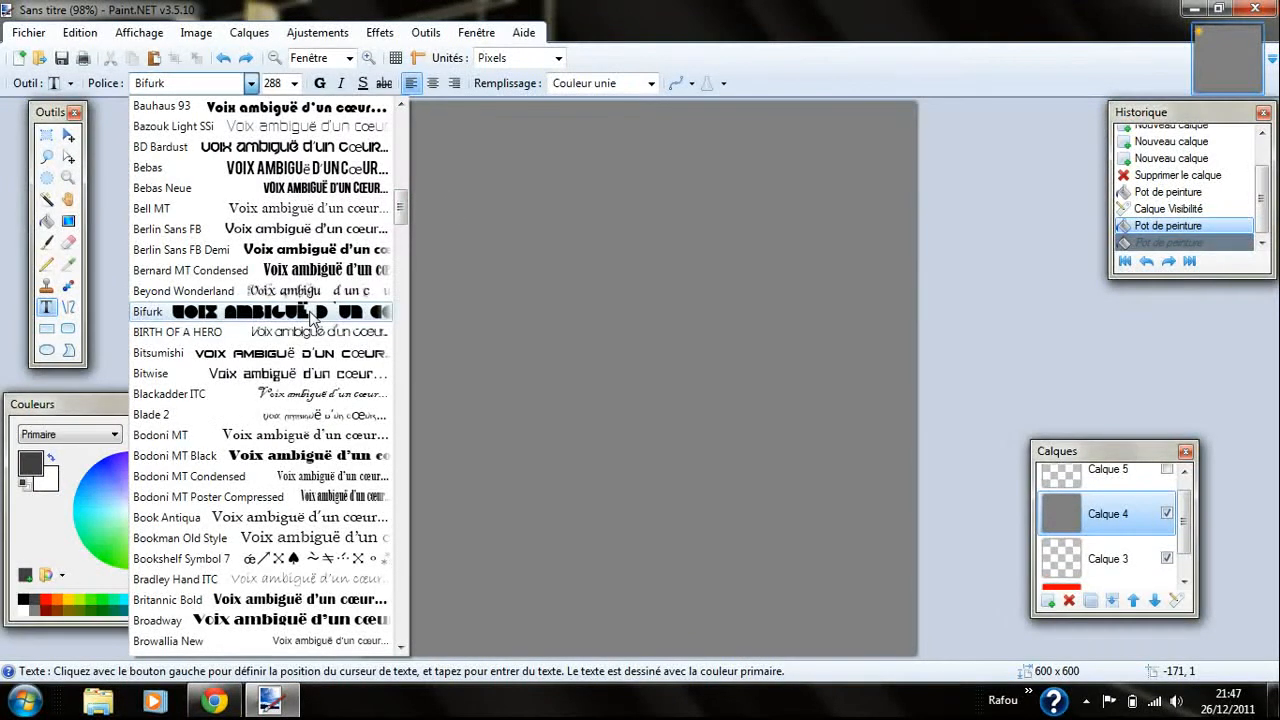
left_click(296, 314)
left_click(512, 371)
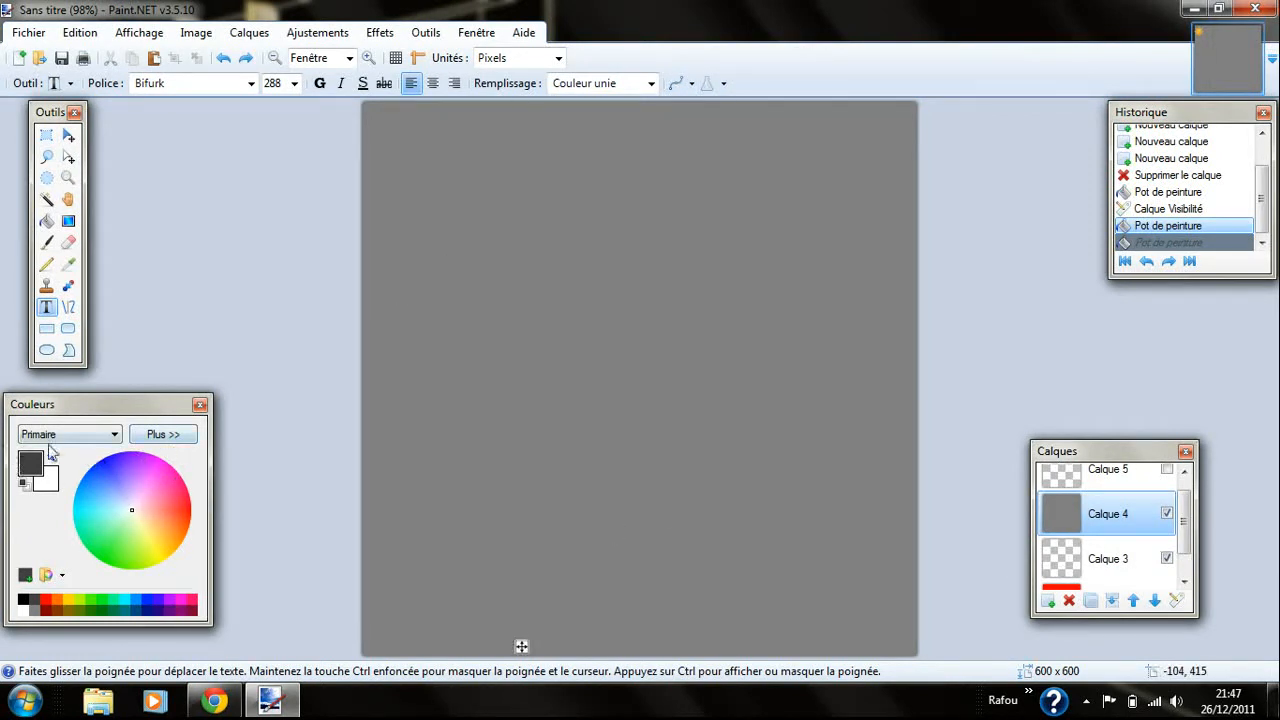
Make the primary colour fully transparent by setting its alpha to 0
left_click(170, 436)
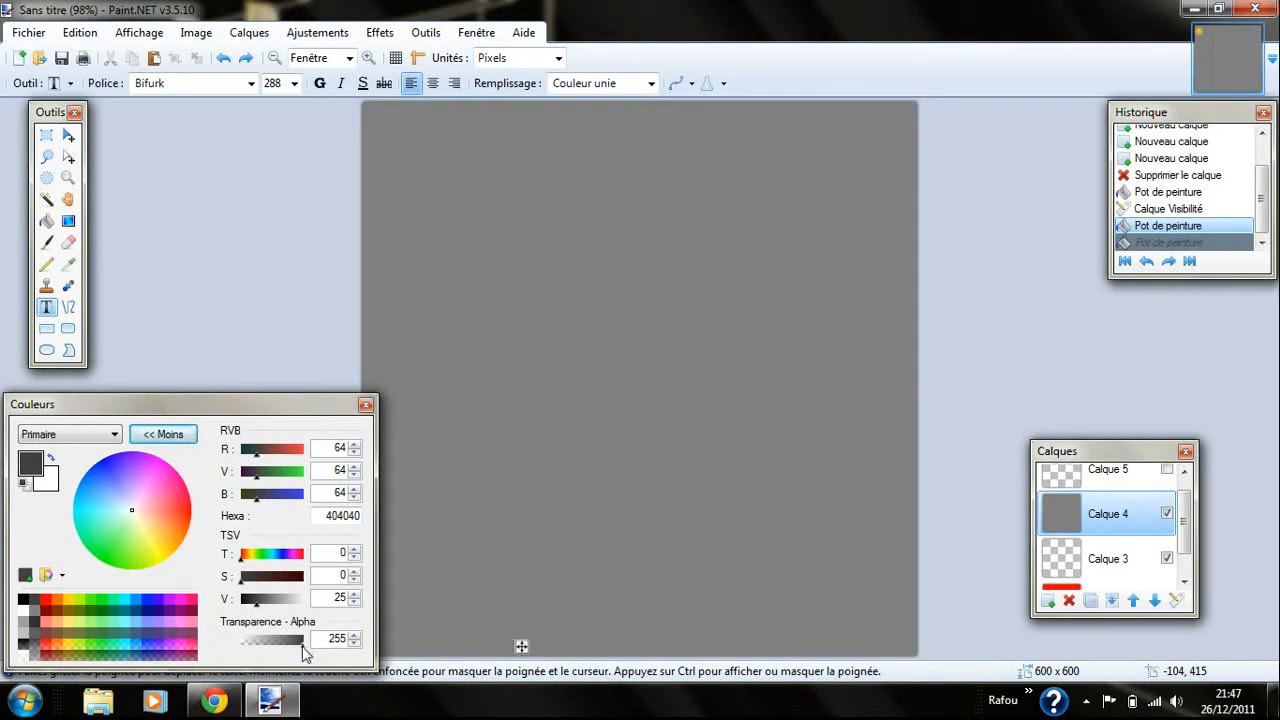
left_click_drag(300, 648, 218, 646)
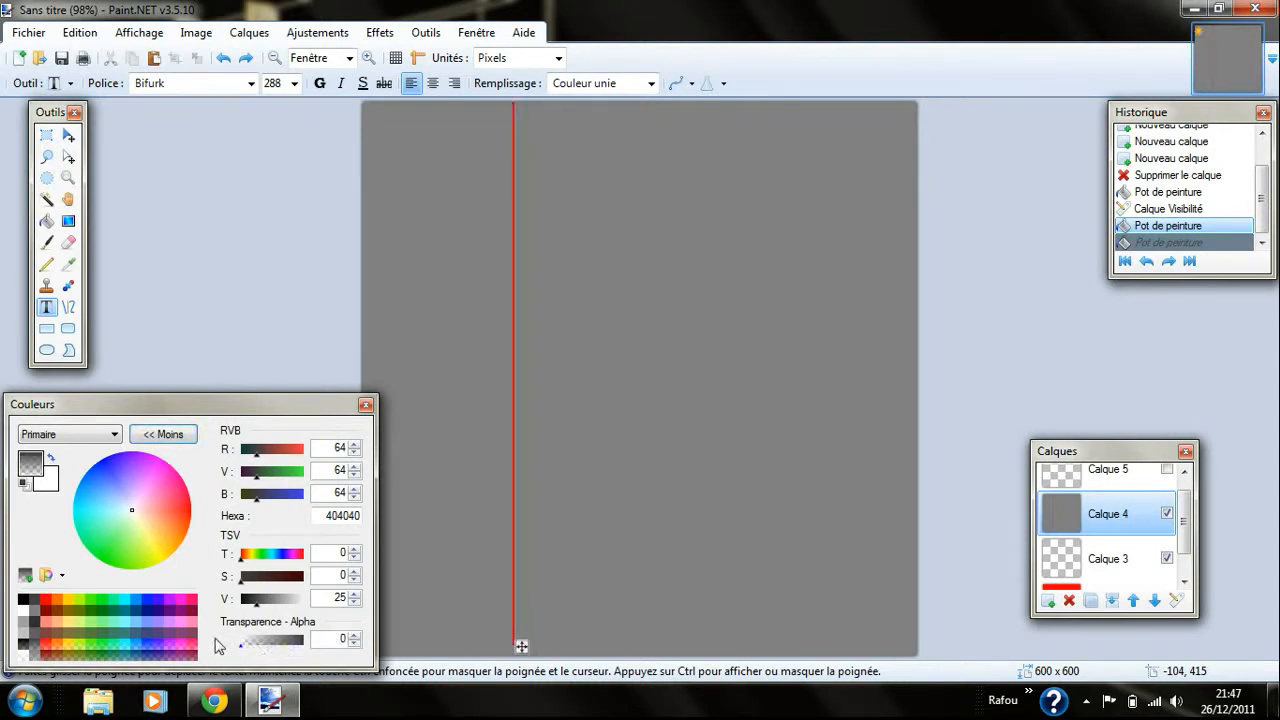
left_click(176, 441)
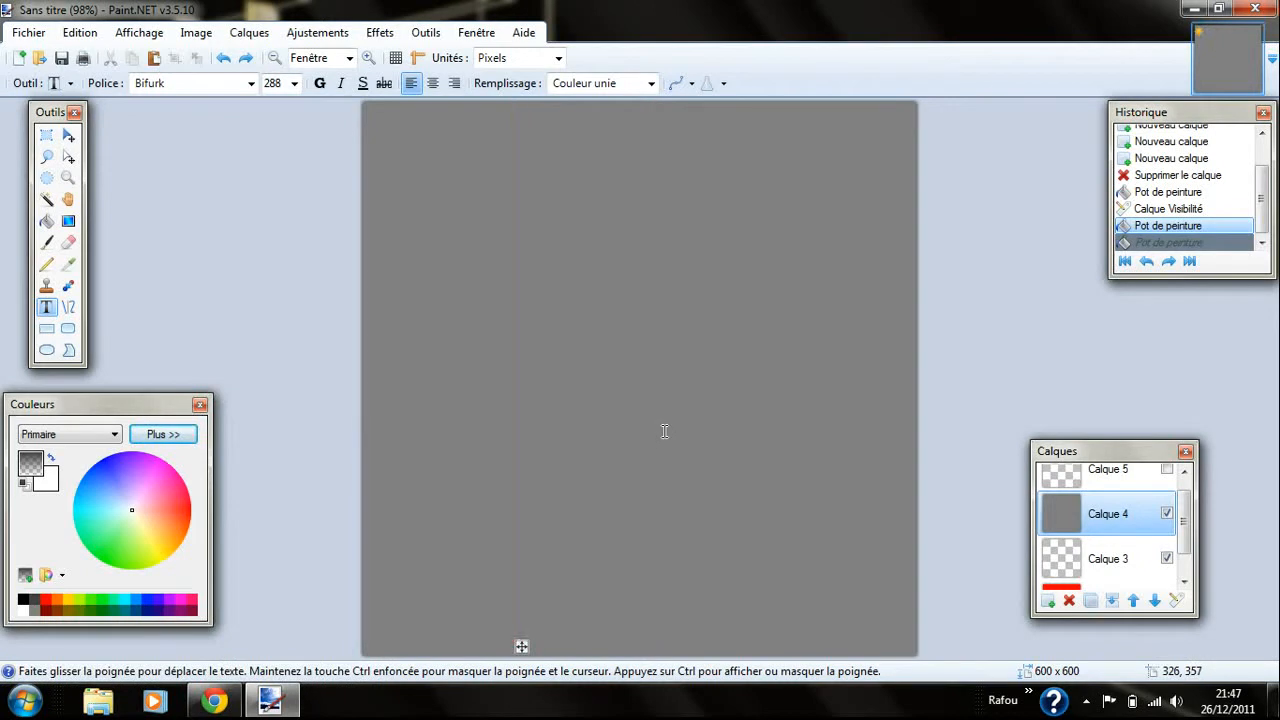
Try a single letter F at size 288, delete it, and reduce the font size to 96
type("F")
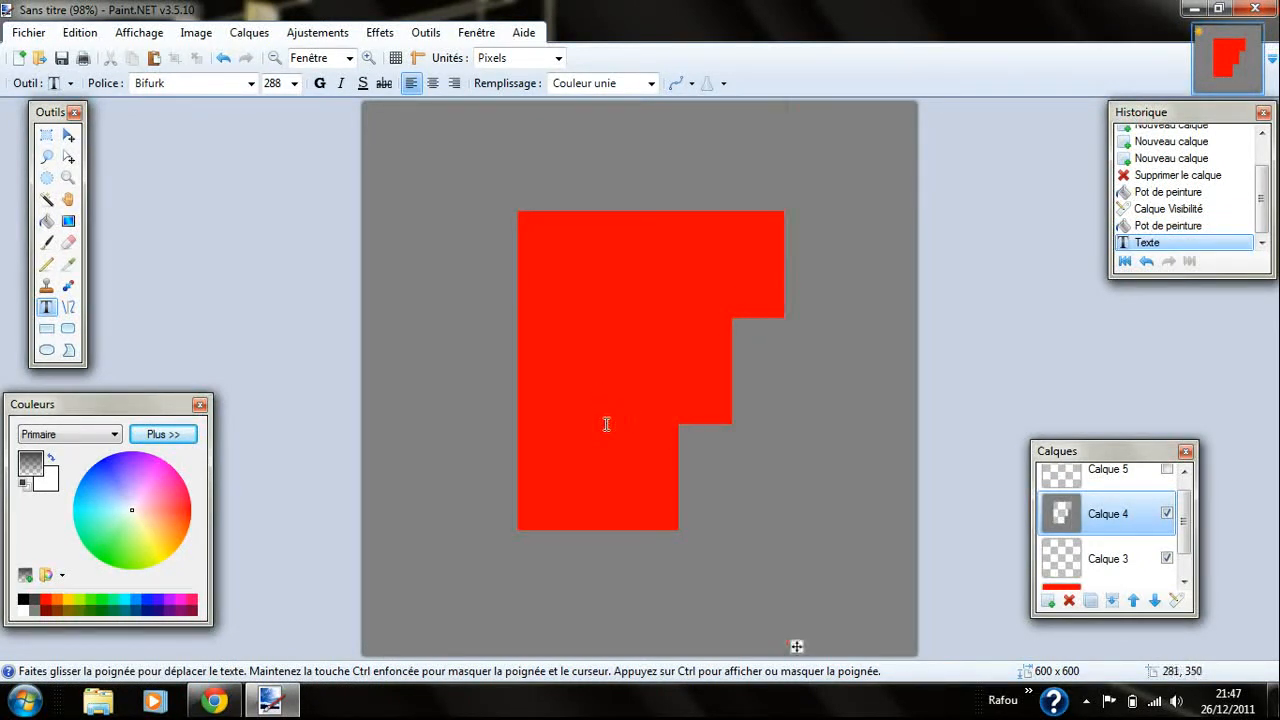
key("BackSpace")
left_click(294, 83)
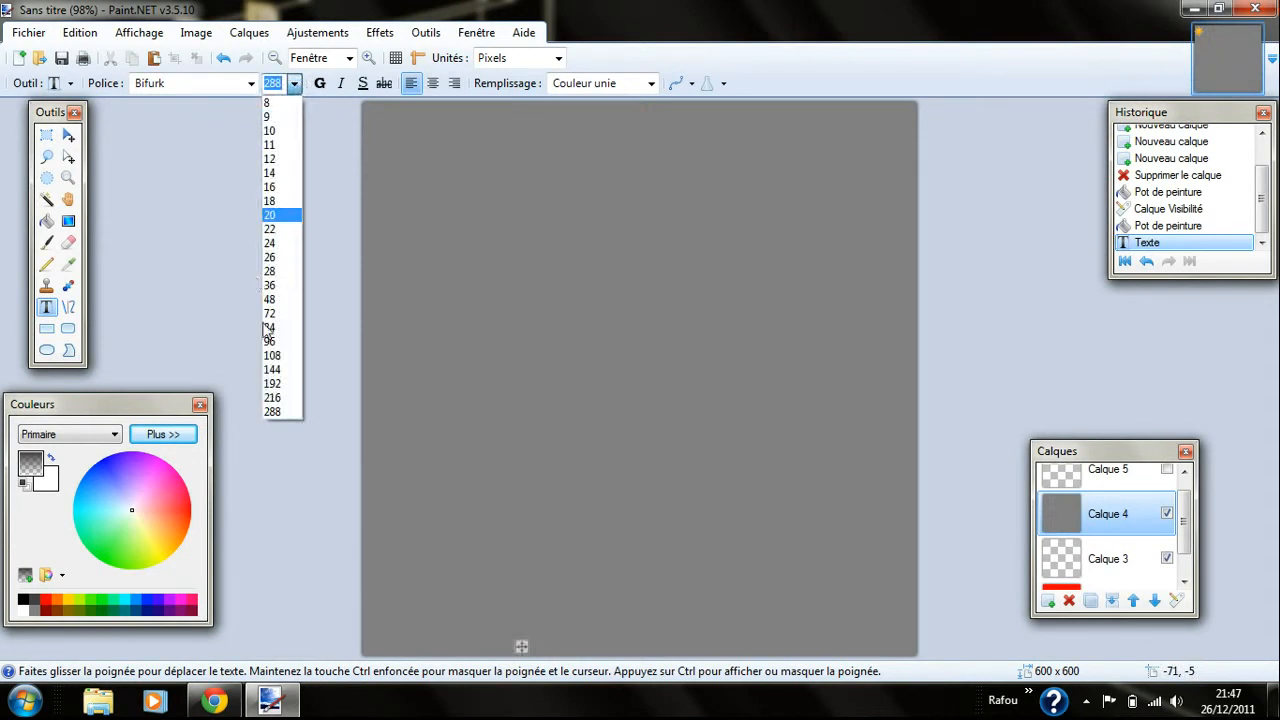
left_click(292, 342)
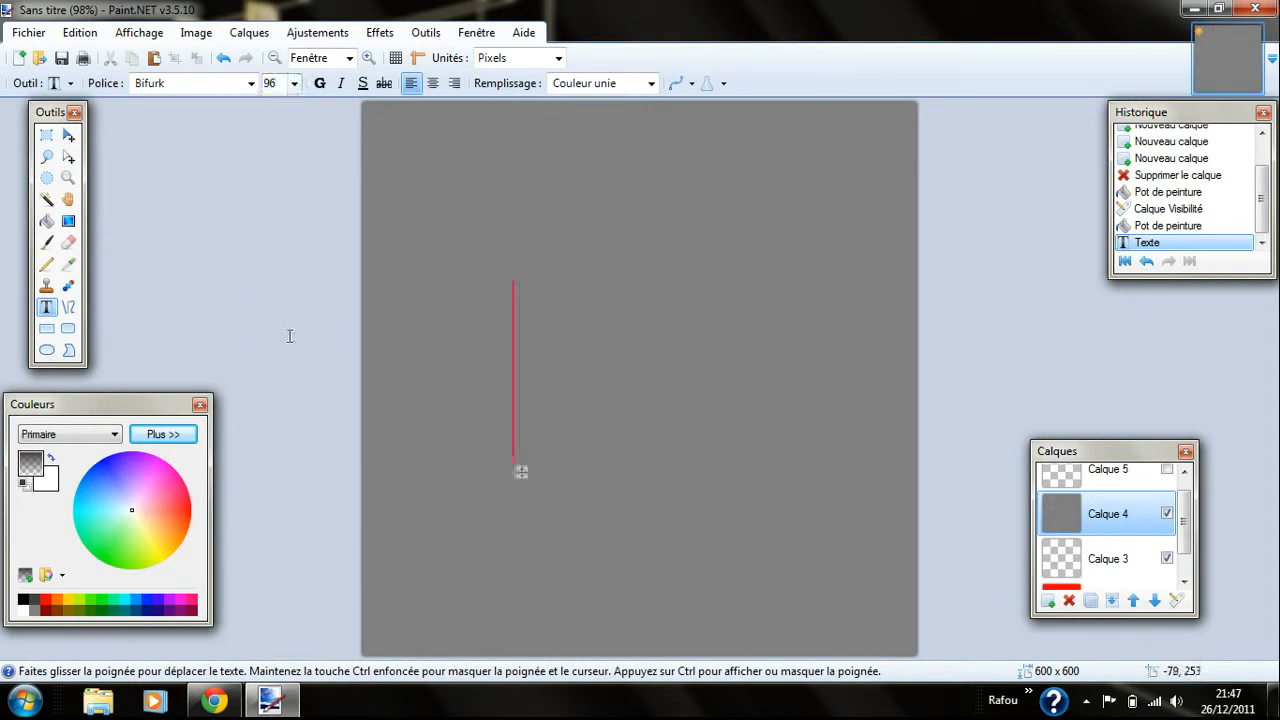
Enter the text FPDAT on Calque 4, shorten it to FPT, and move it toward the middle of the canvas
type("fpdat")
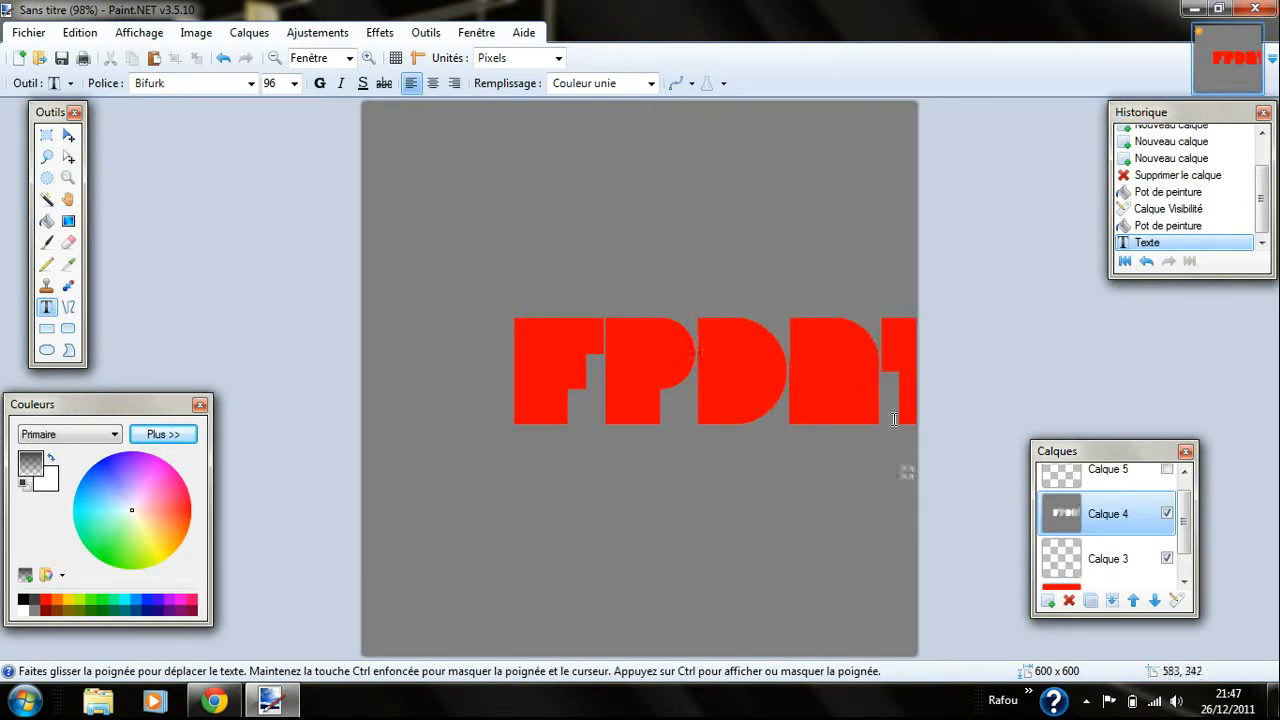
left_click_drag(906, 471, 807, 471)
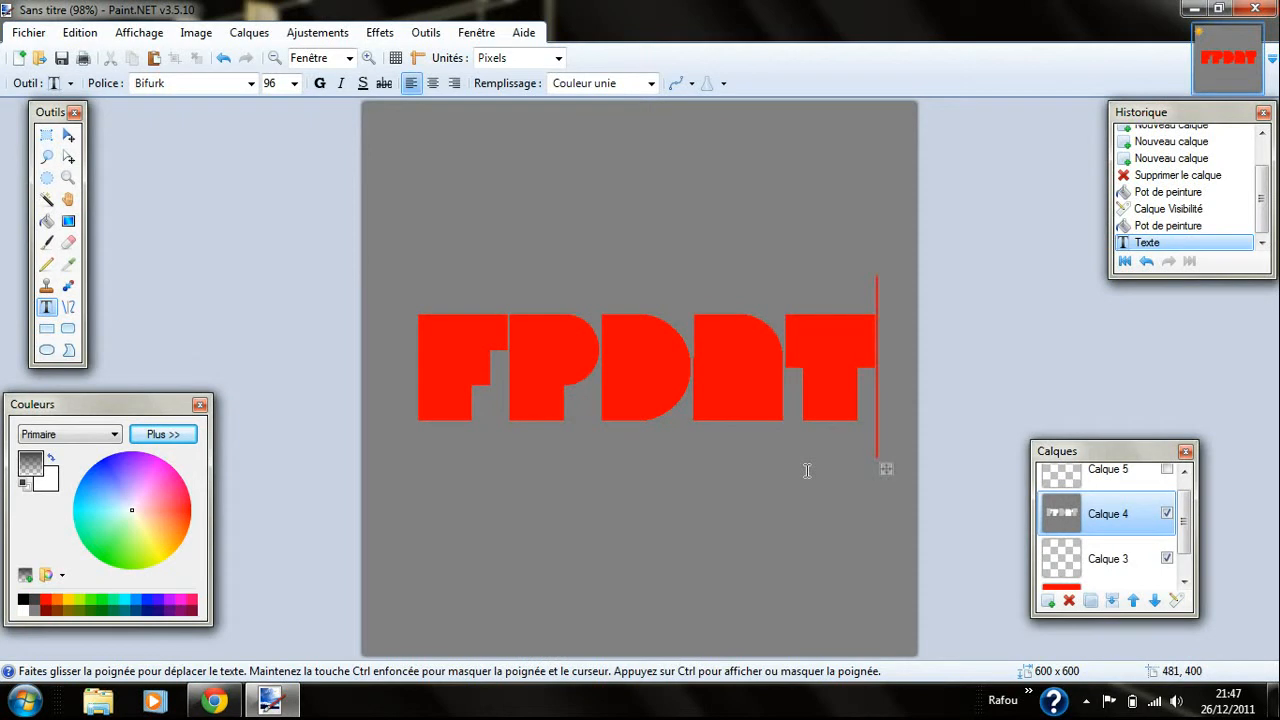
key("BackSpace")
key("BackSpace")
key("BackSpace")
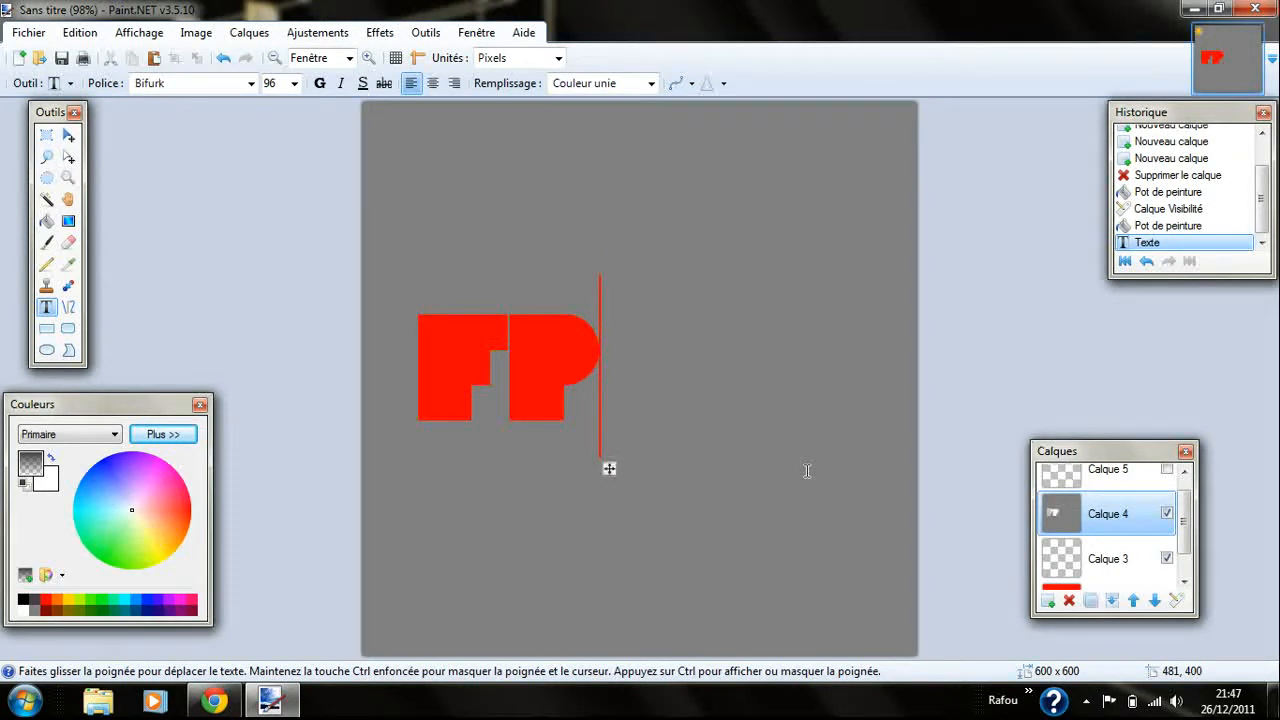
type("T")
left_click_drag(707, 469, 797, 504)
Enlarge the FPT text to size 192 and position it so all three letters span the canvas width
left_click(294, 83)
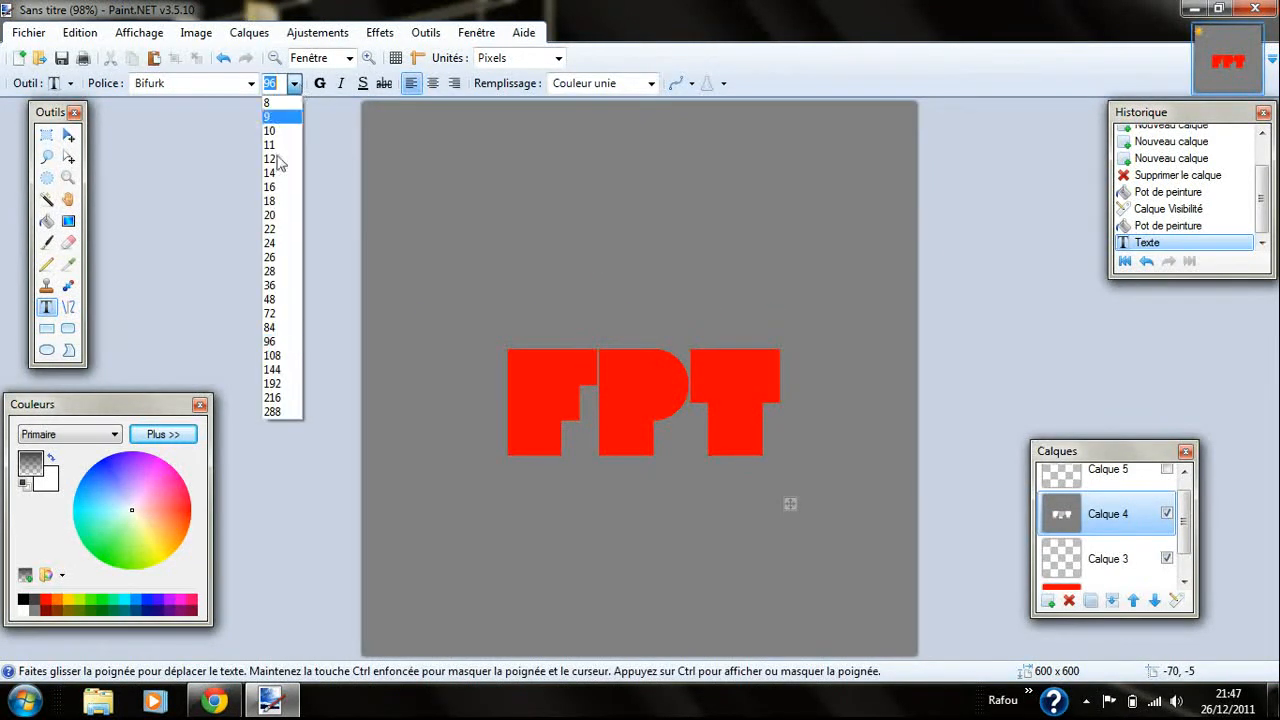
left_click(279, 370)
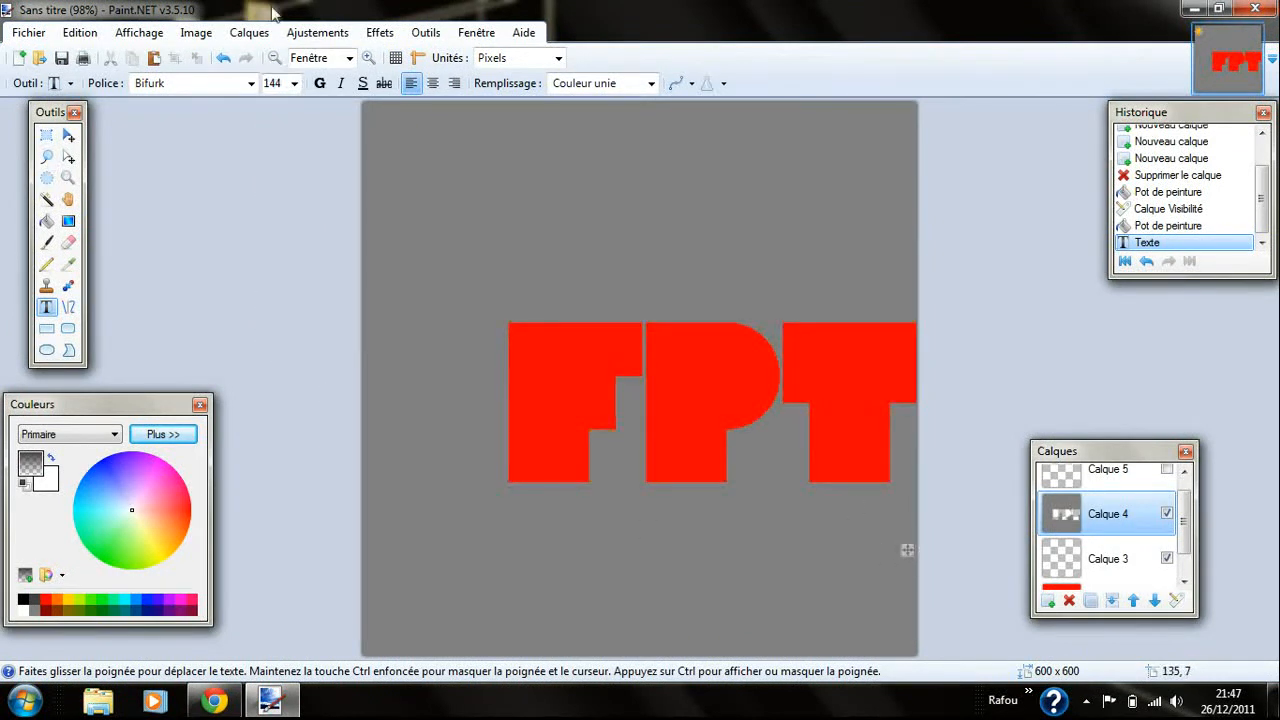
left_click(294, 83)
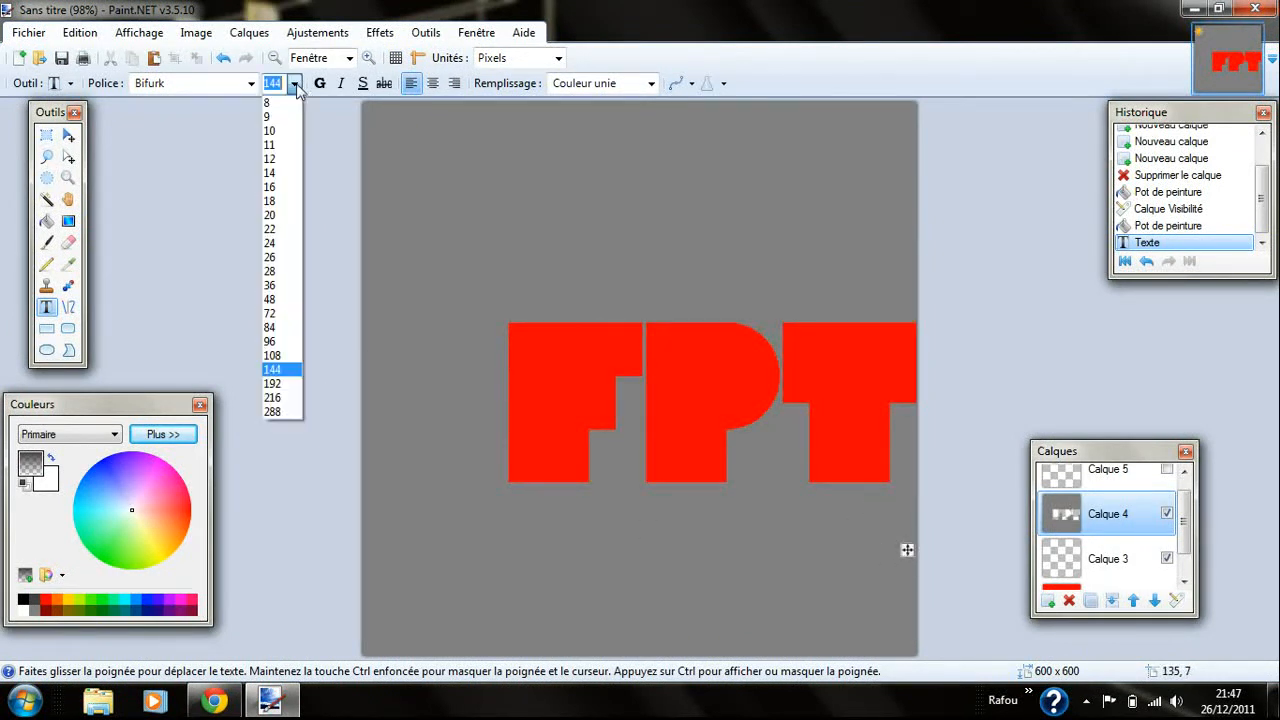
left_click(276, 383)
left_click_drag(893, 588, 766, 550)
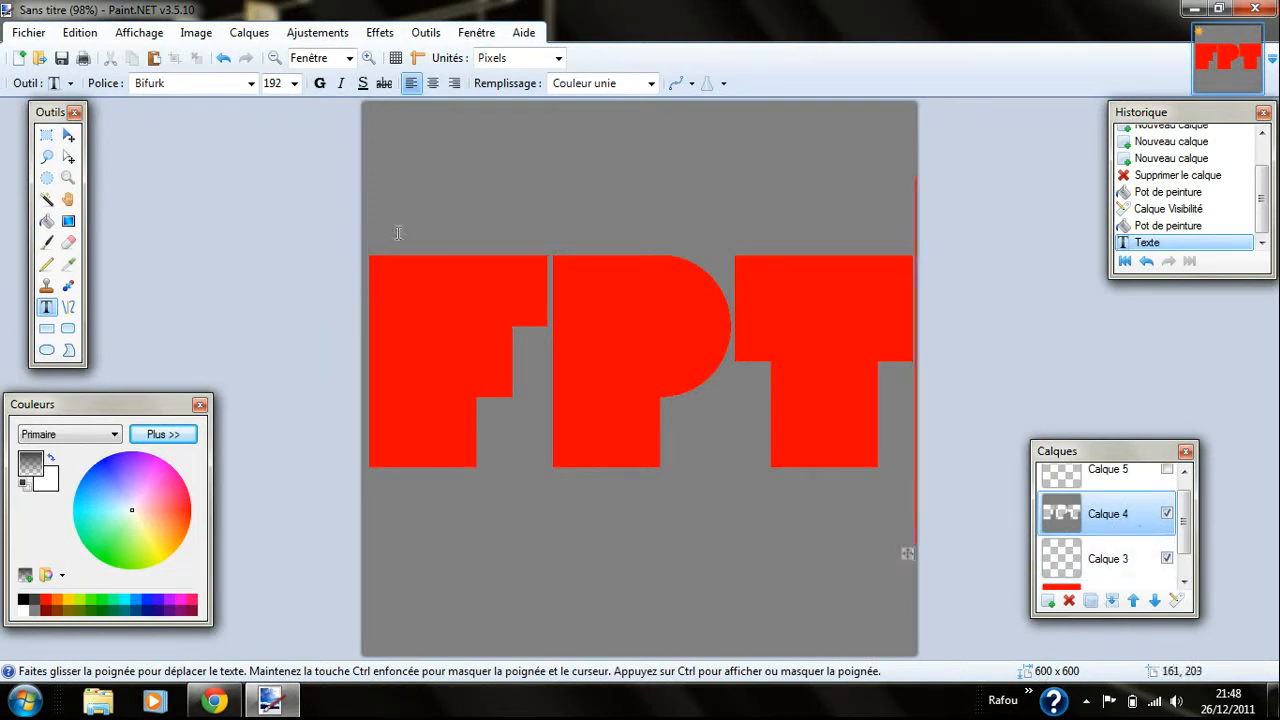
Copy the entire 600 x 600 area of Calque 4 and paste it into Calque 3
left_click(46, 136)
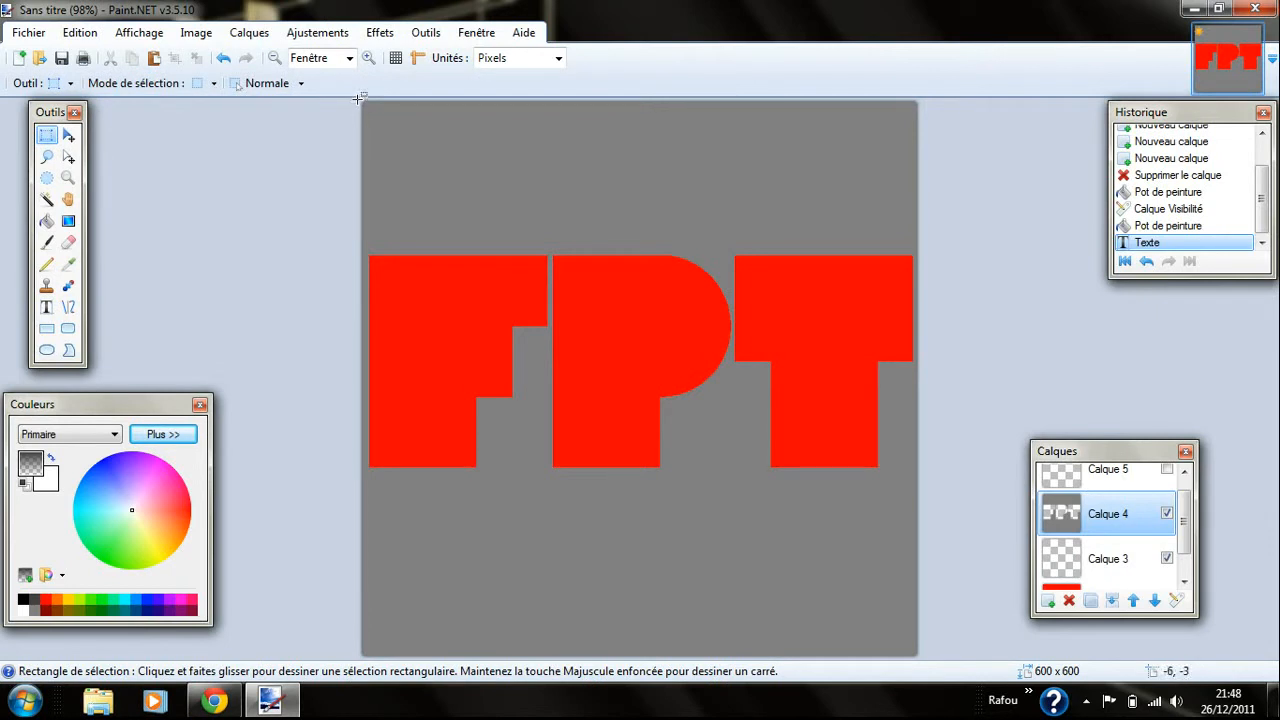
left_click_drag(362, 97, 935, 668)
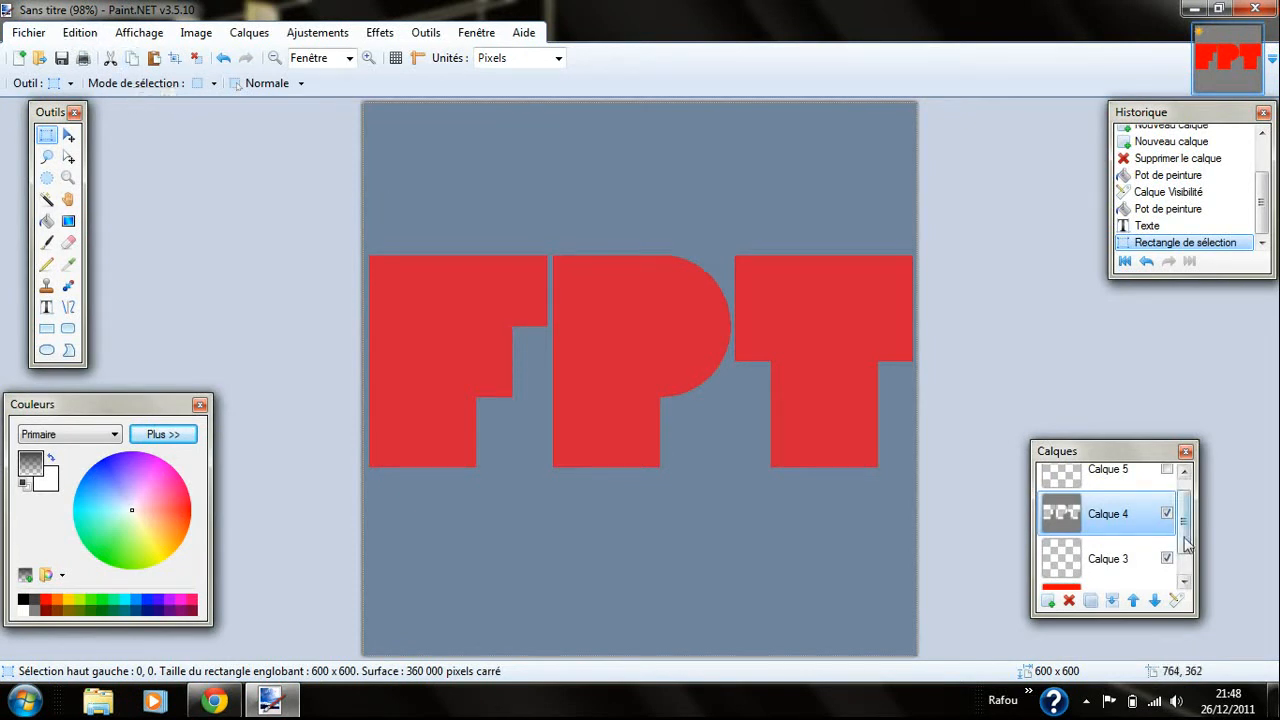
scroll(1120, 530, "down", 1)
left_click(1135, 530)
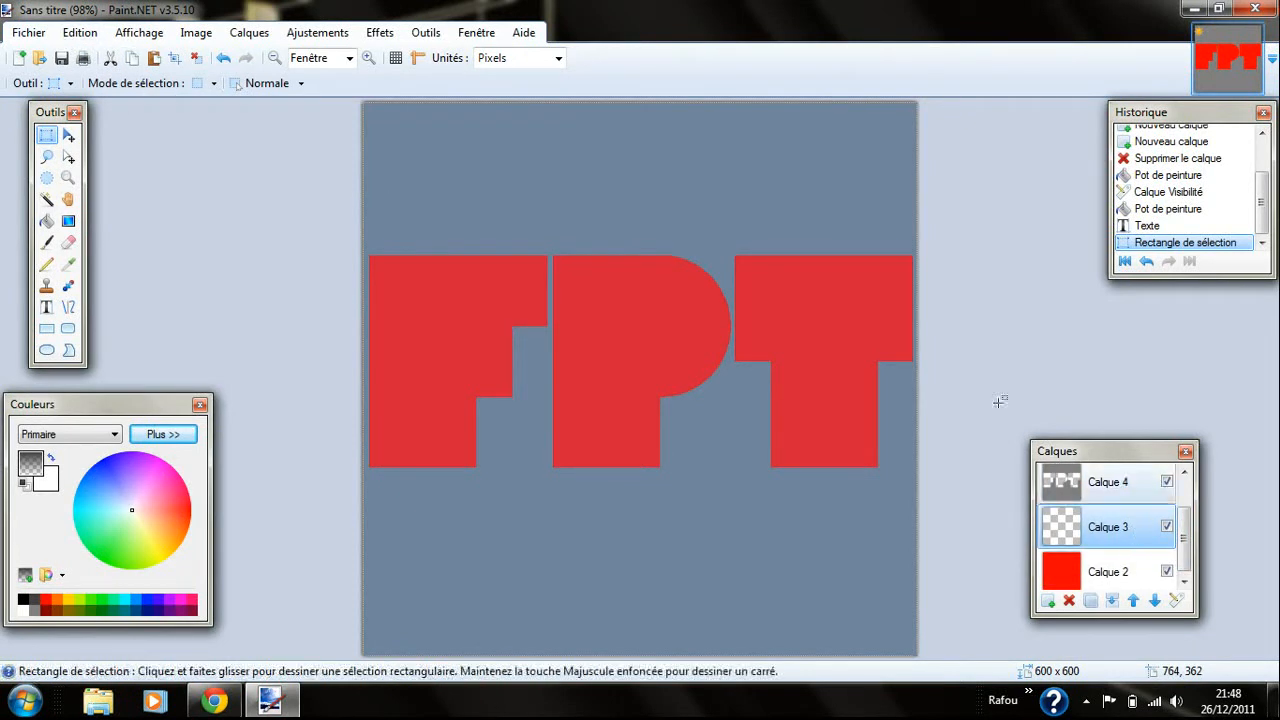
left_click(155, 60)
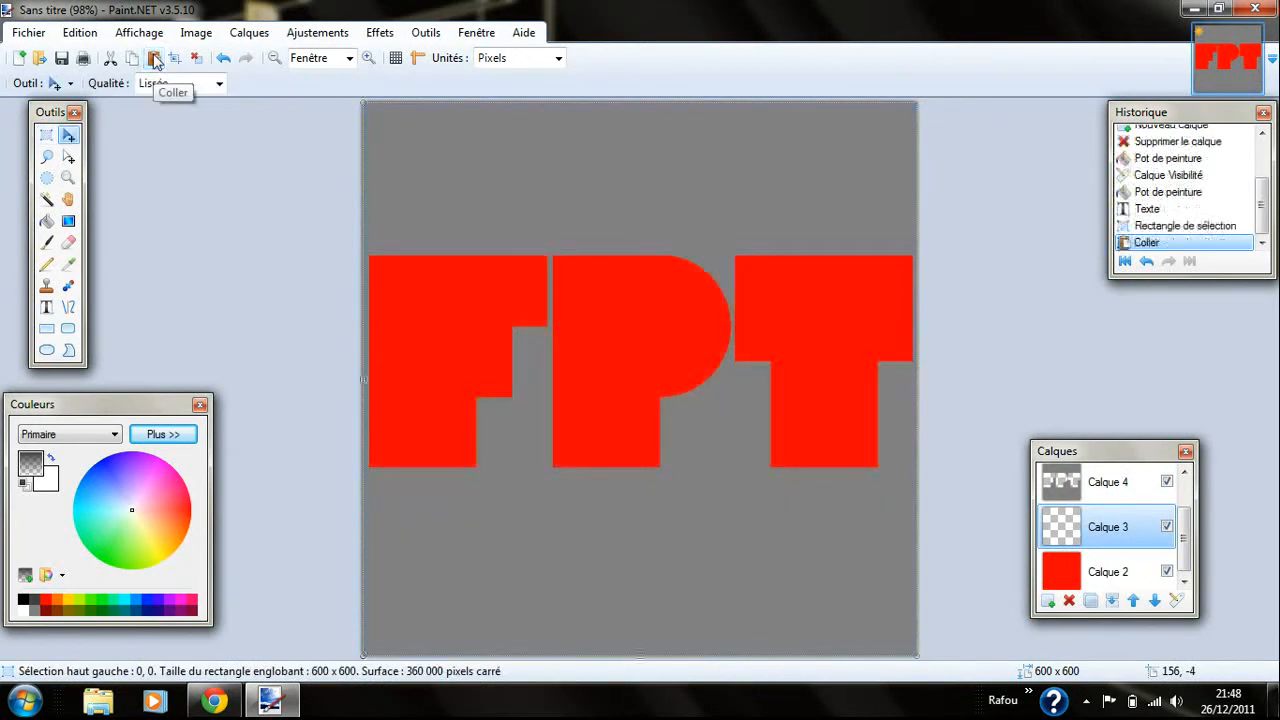
left_click(318, 33)
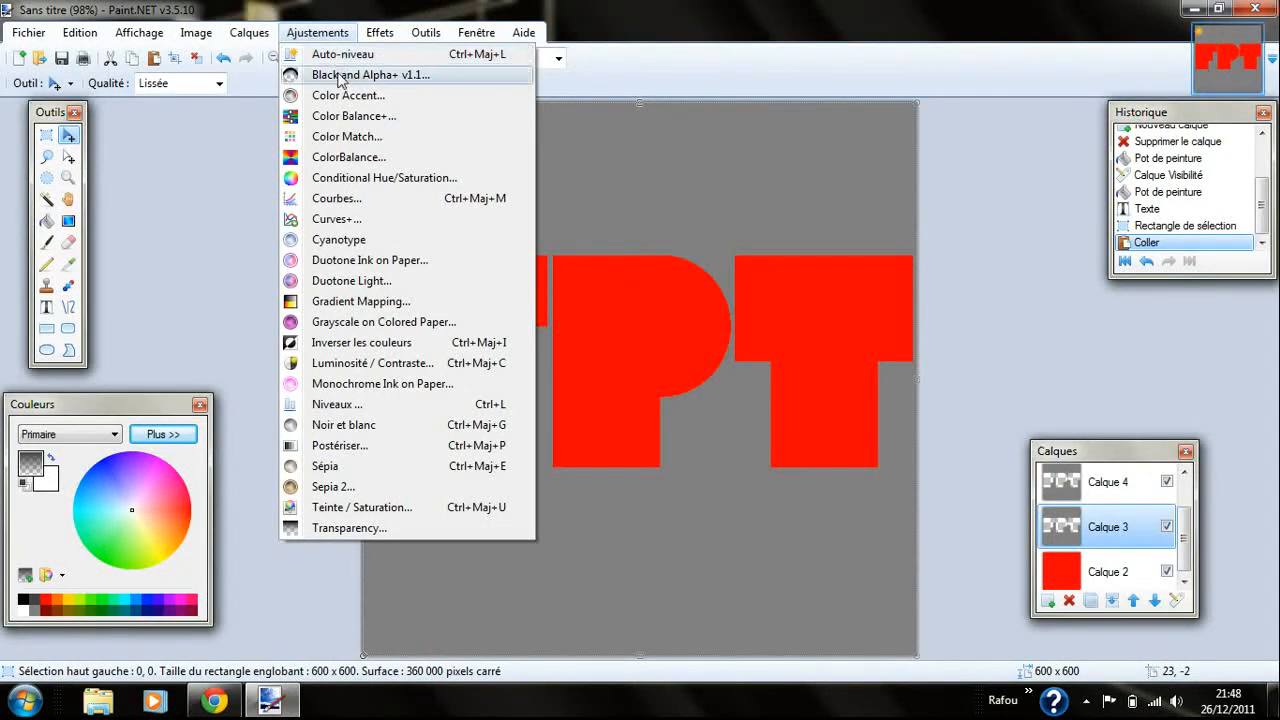
left_click(353, 206)
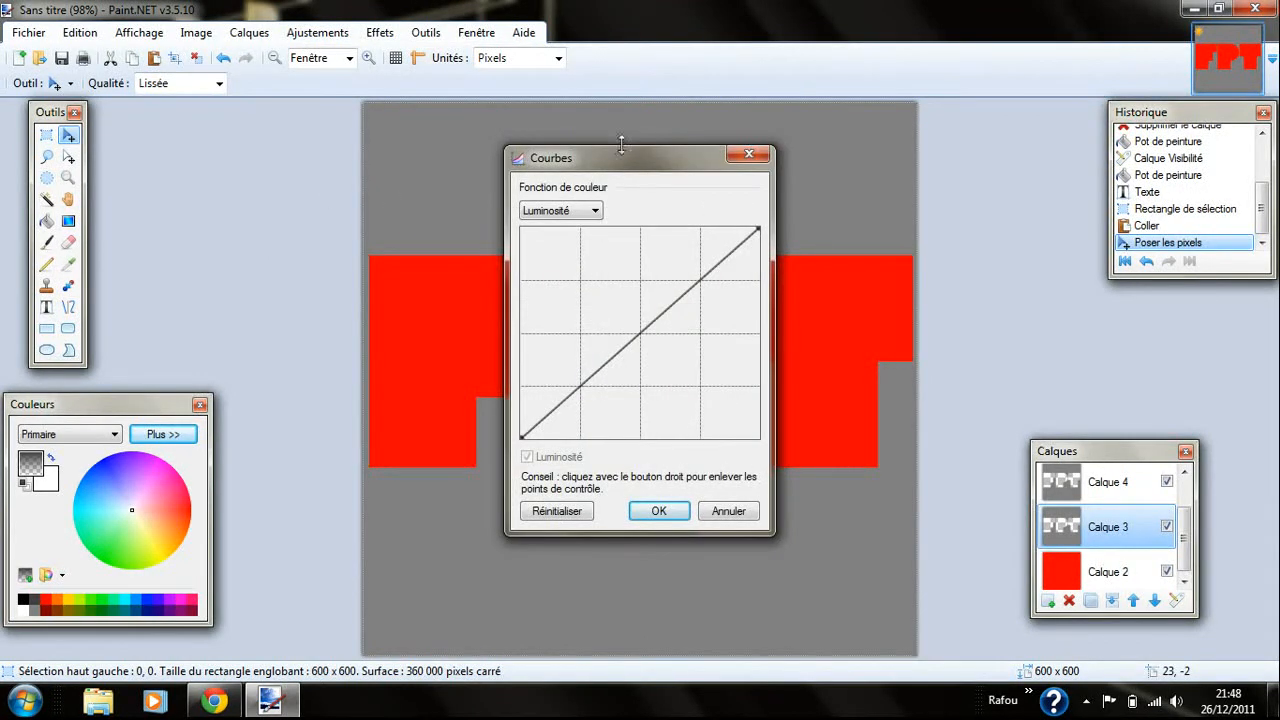
left_click_drag(630, 166, 403, 160)
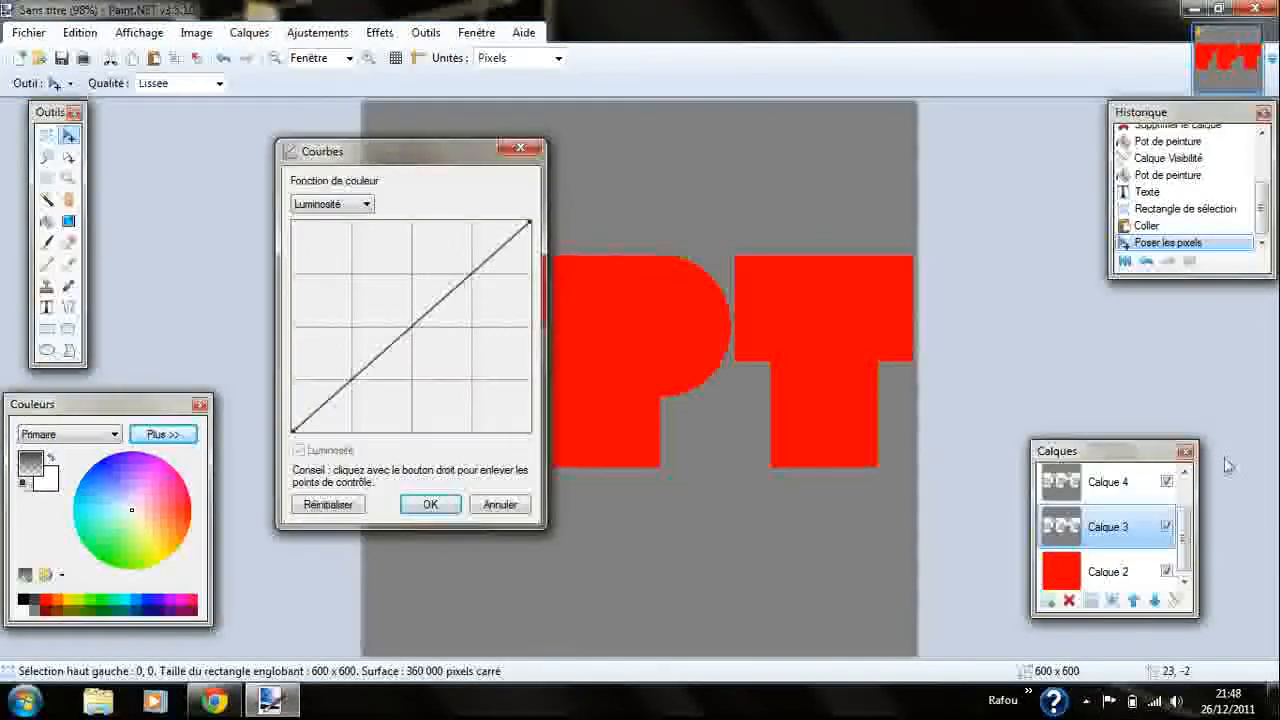
left_click(500, 504)
Hide Calque 4 and clear the selection
left_click(1165, 484)
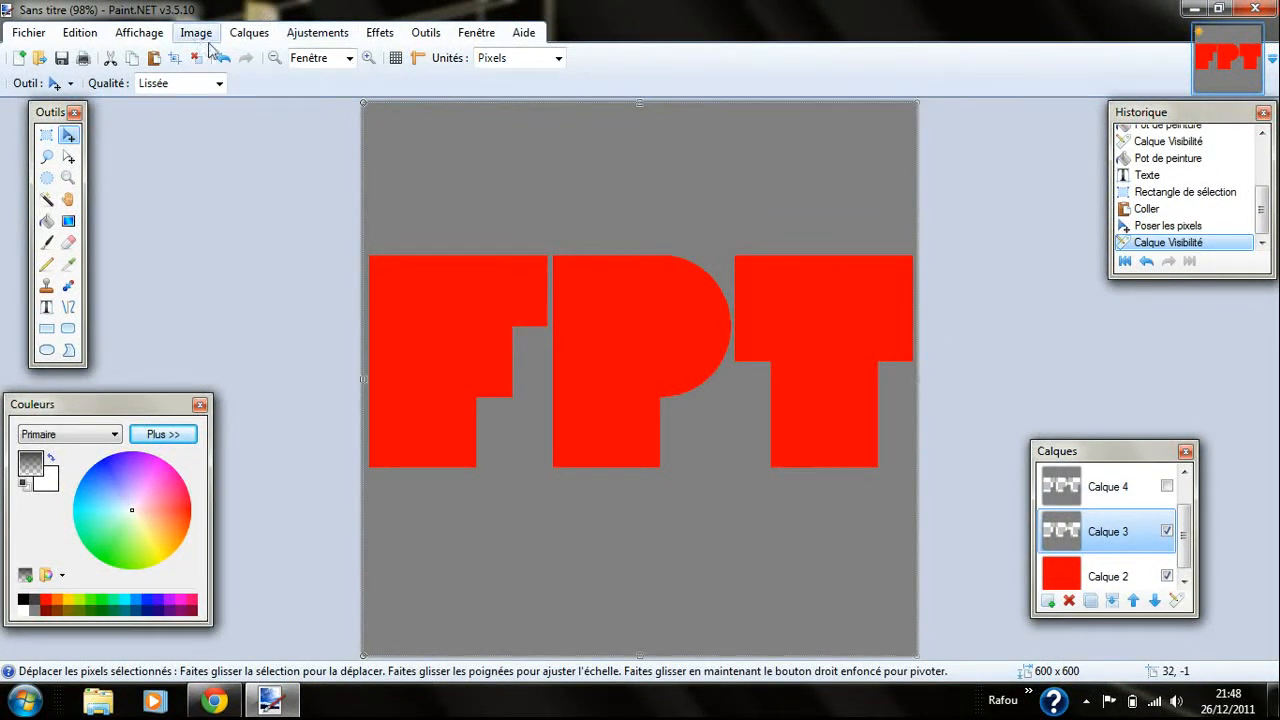
left_click(45, 137)
left_click(231, 139)
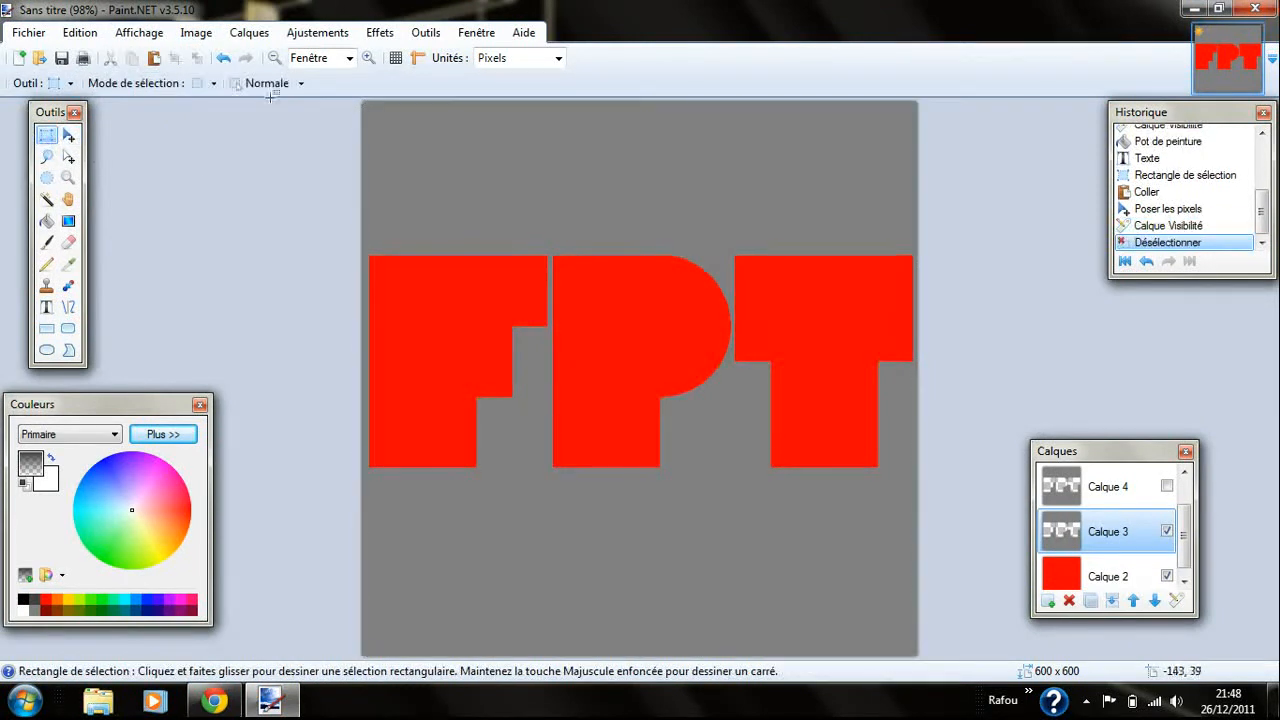
Darken Calque 3 with a Curves adjustment, pulling the luminosity curve down through about (169, 104)
left_click(317, 33)
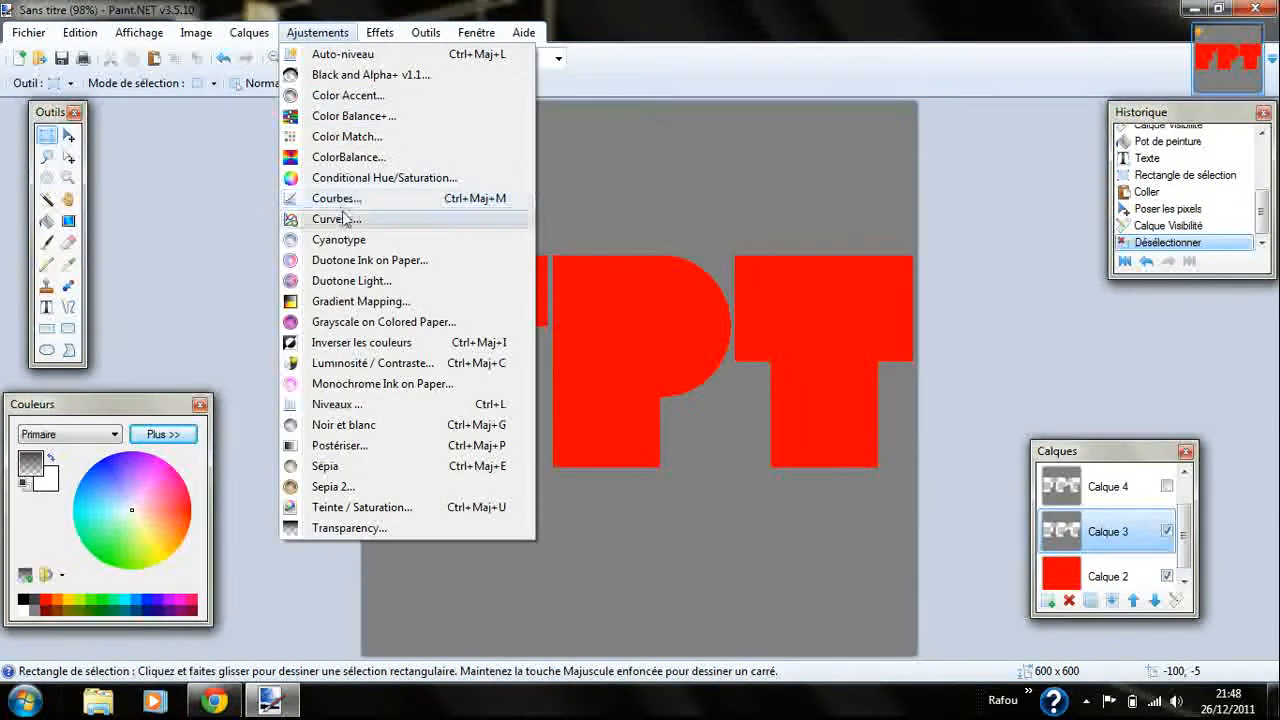
left_click(342, 199)
left_click_drag(588, 163, 233, 103)
left_click_drag(285, 272, 326, 294)
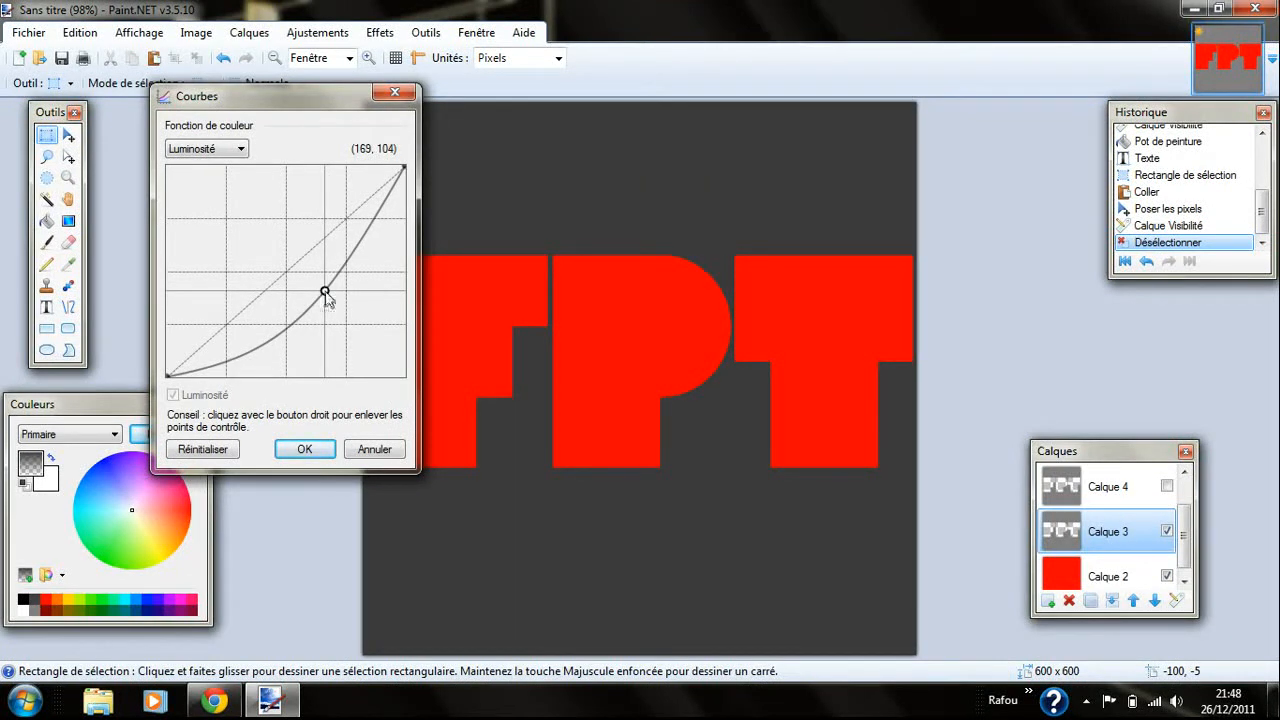
left_click(305, 450)
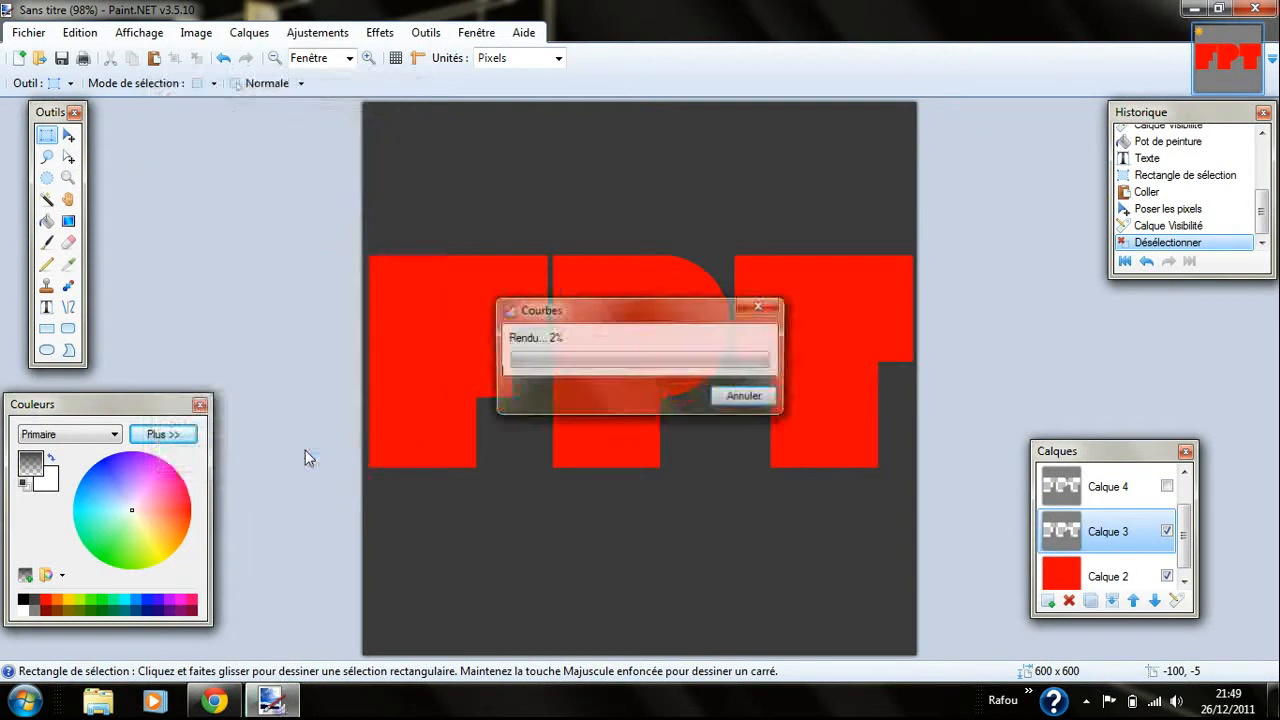
Toggle Calque 4's visibility to compare the two greys, leaving the layer shown
left_click(1166, 487)
left_click(1166, 487)
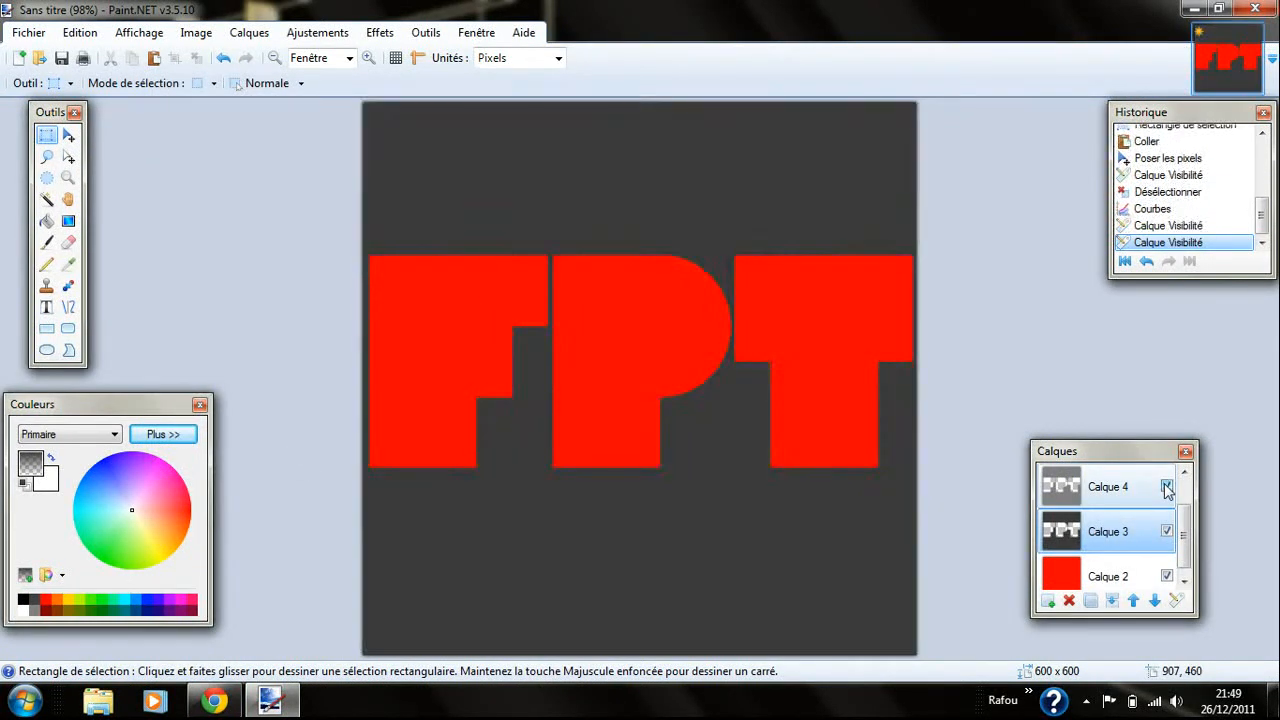
left_click(1166, 487)
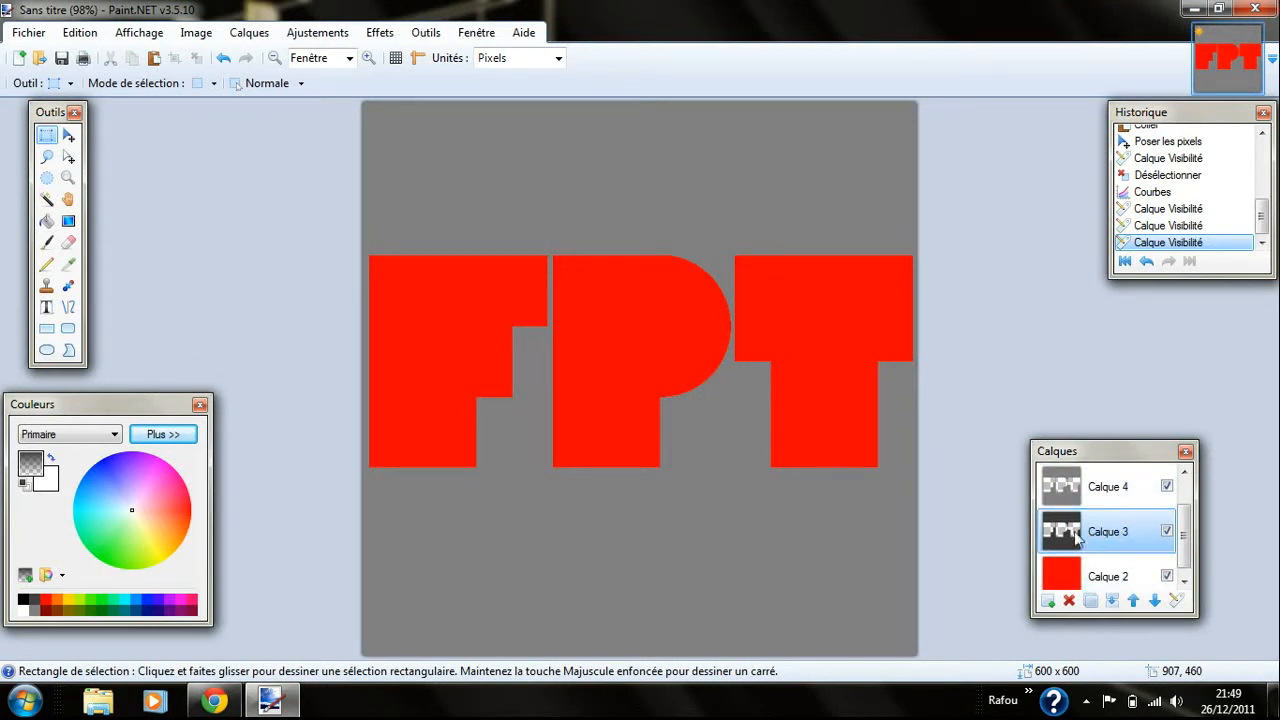
Apply a Gaussian blur with a radius of 35 to Calque 3 to shade the inner edges of the letters
left_click(393, 38)
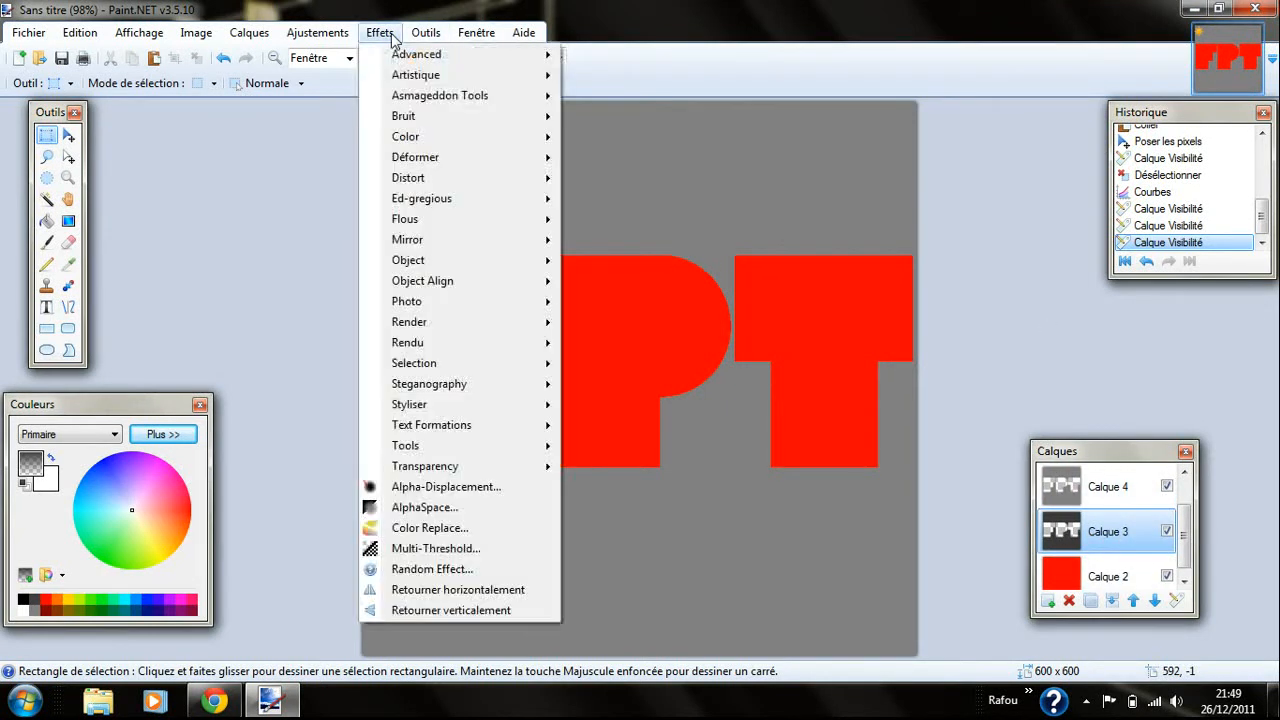
mouse_move(428, 219)
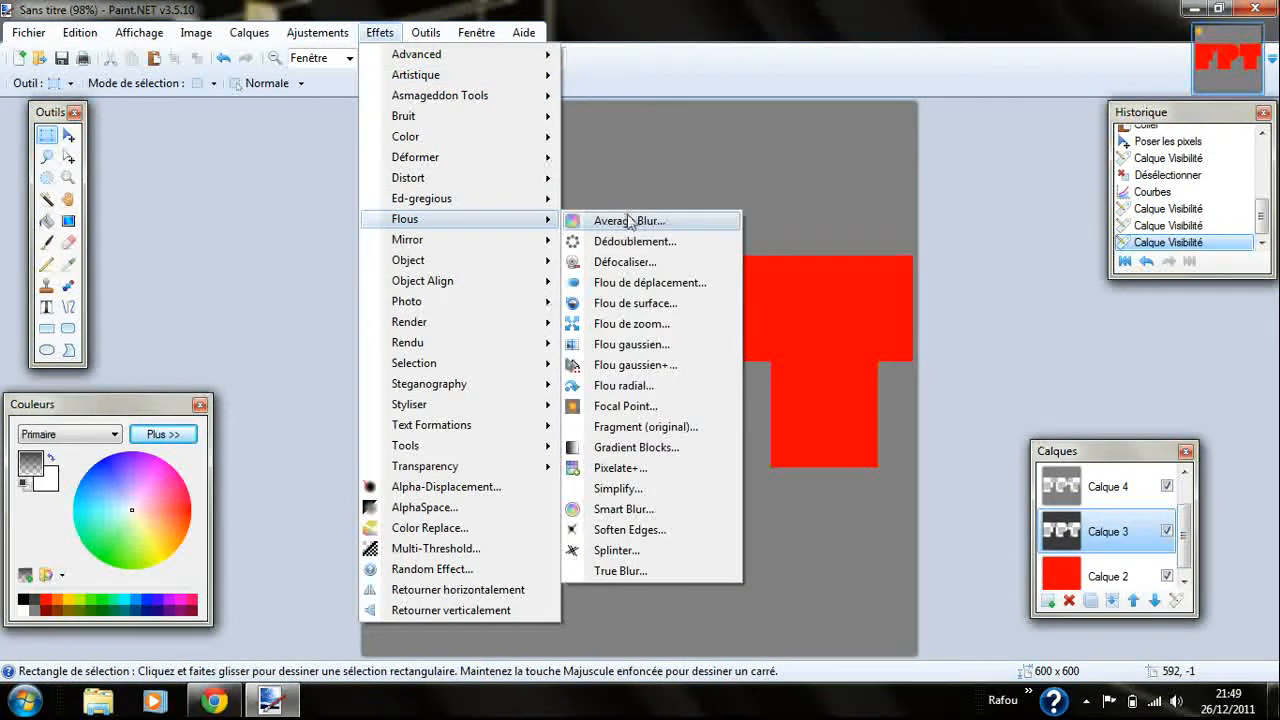
left_click(662, 345)
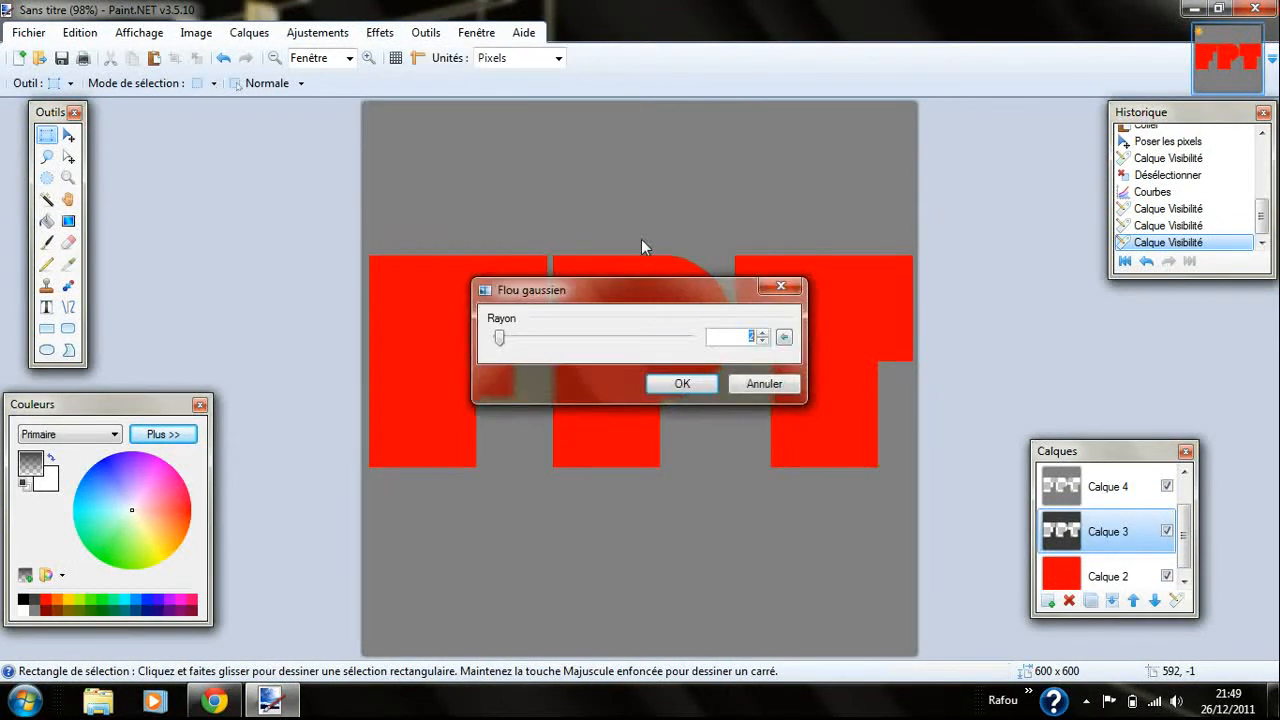
left_click_drag(651, 286, 972, 172)
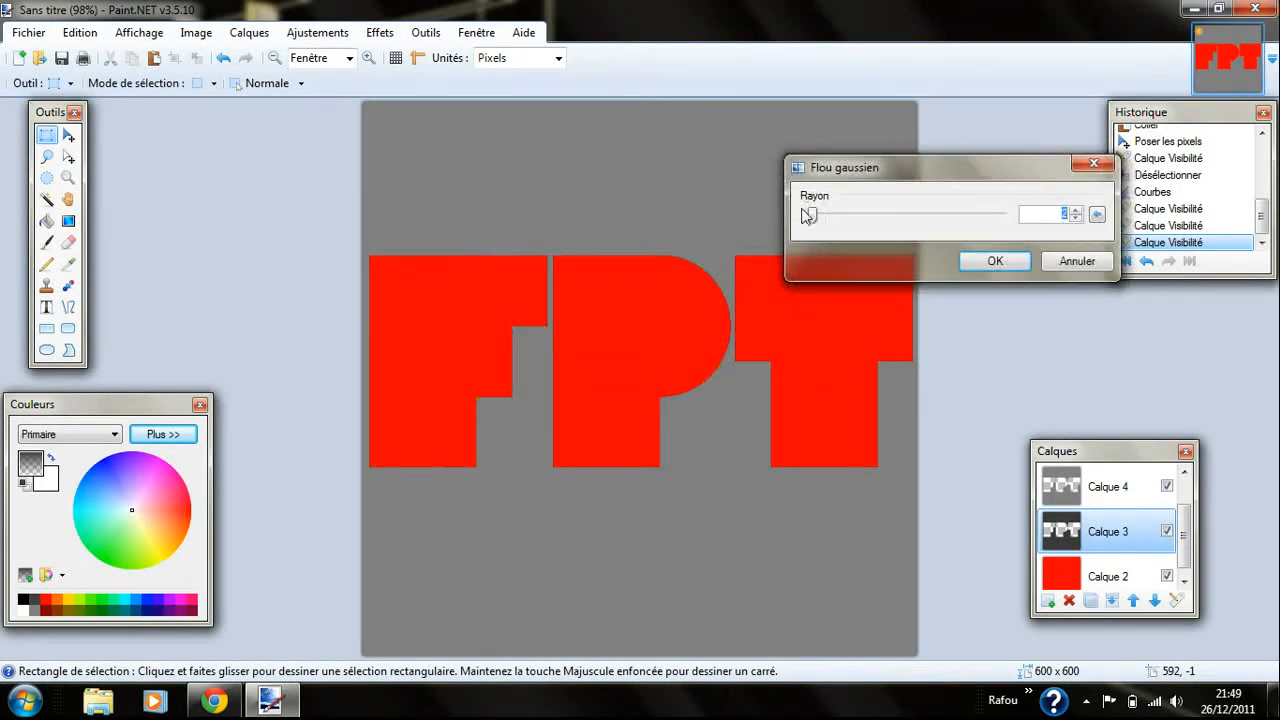
left_click_drag(813, 222, 845, 222)
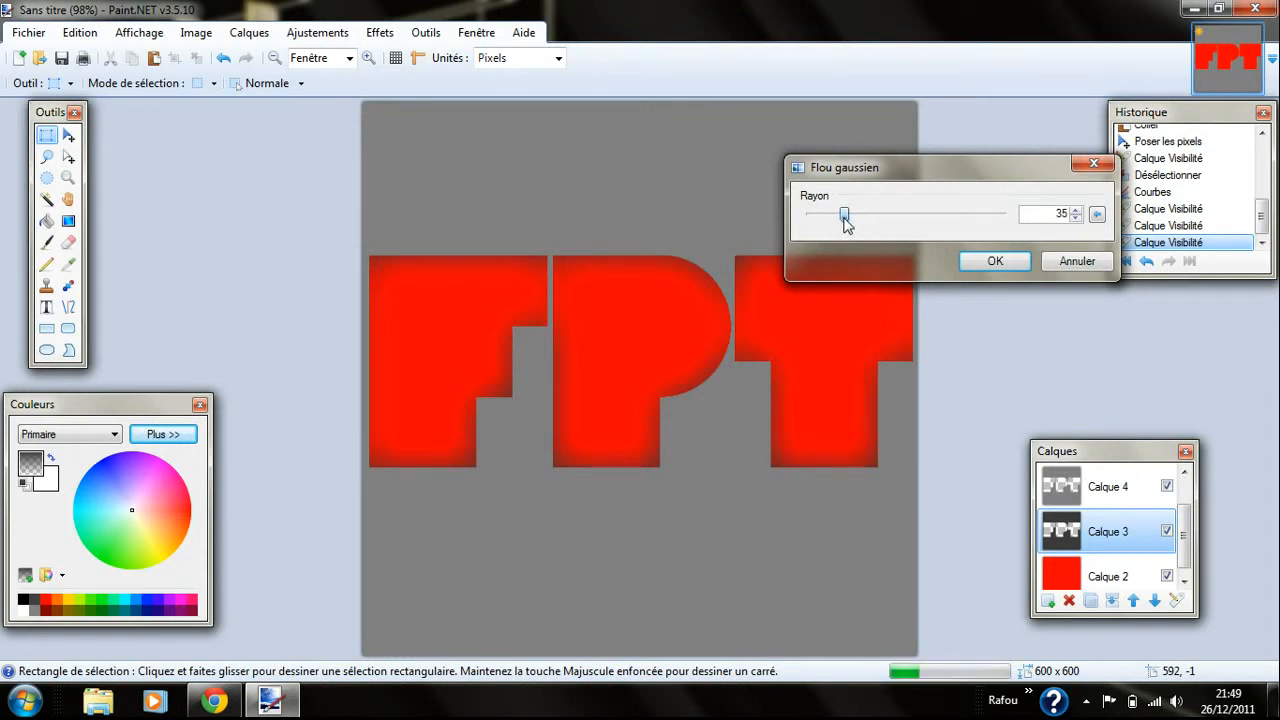
left_click(982, 263)
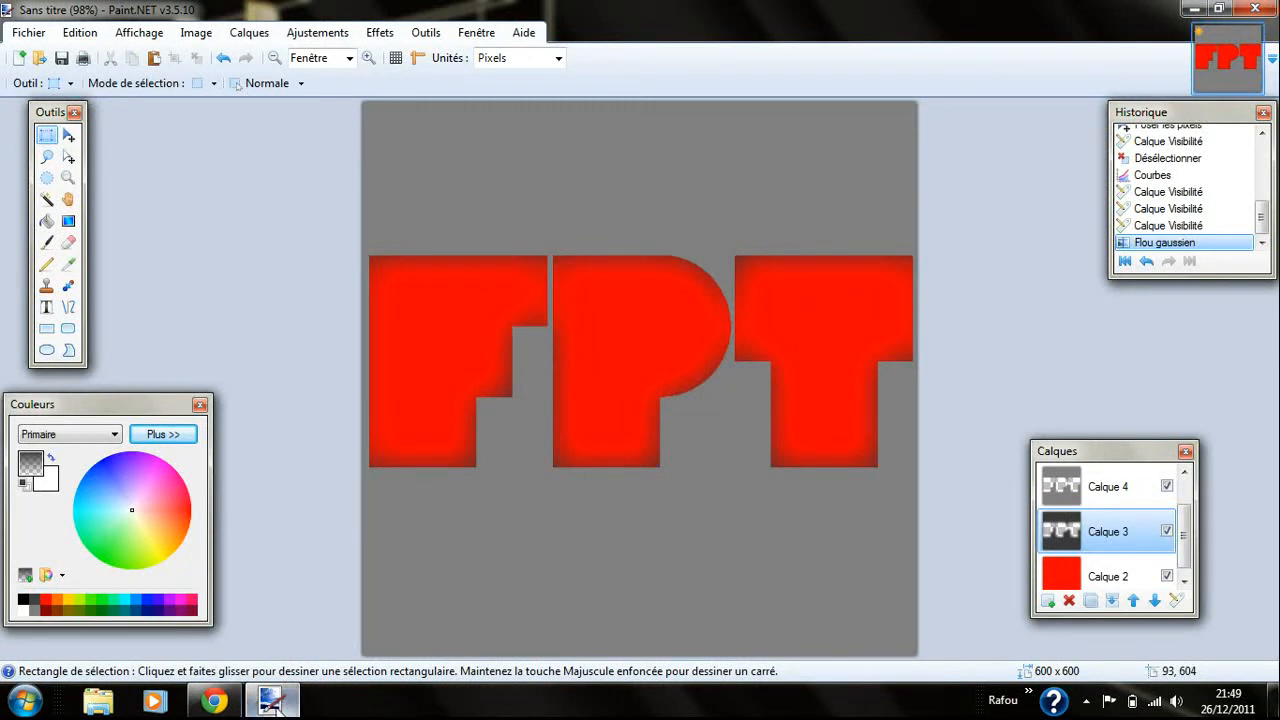
left_click(272, 700)
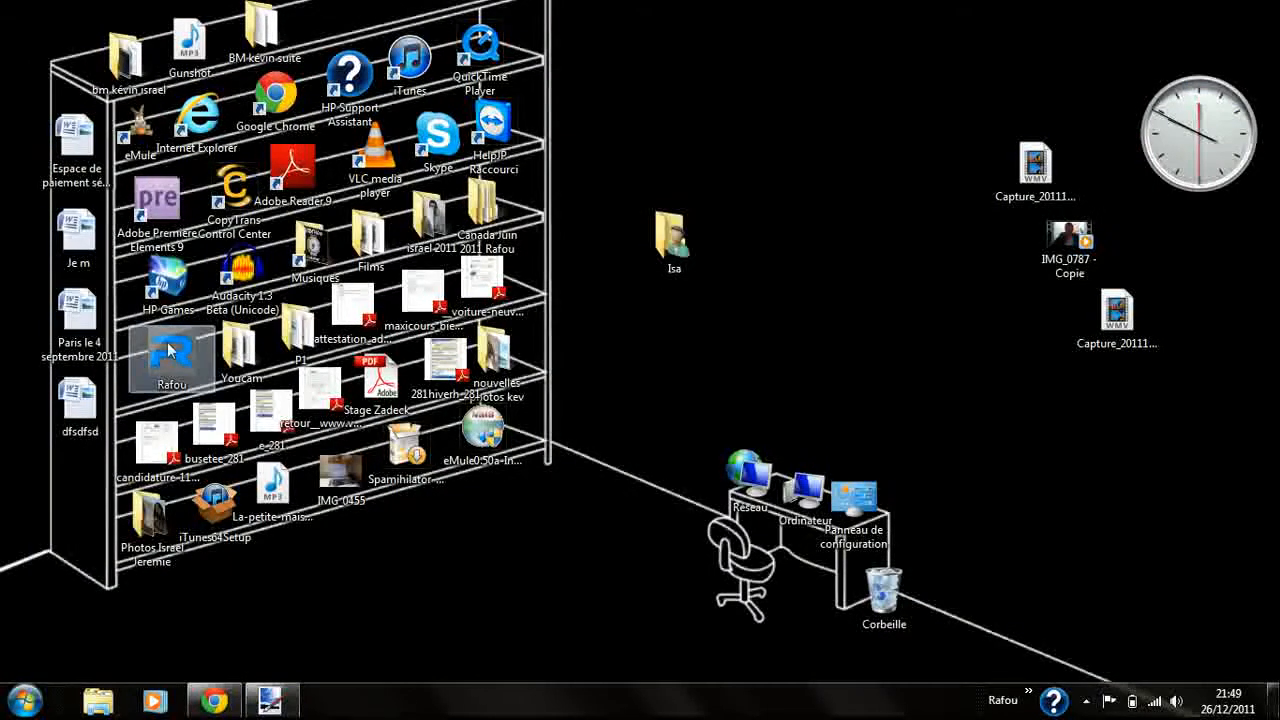
left_click(272, 700)
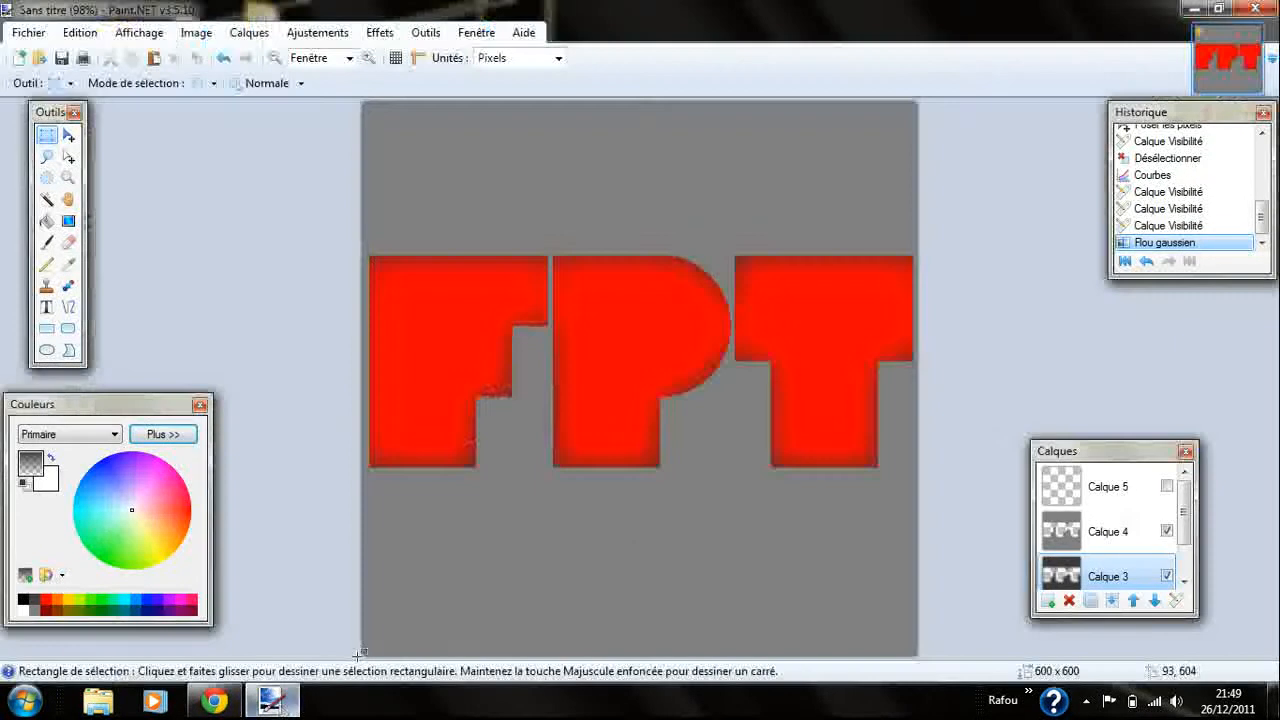
Merge Calque 4 down into Calque 3, and merge the combined layer down into Calque 2
left_click_drag(1186, 522, 1186, 550)
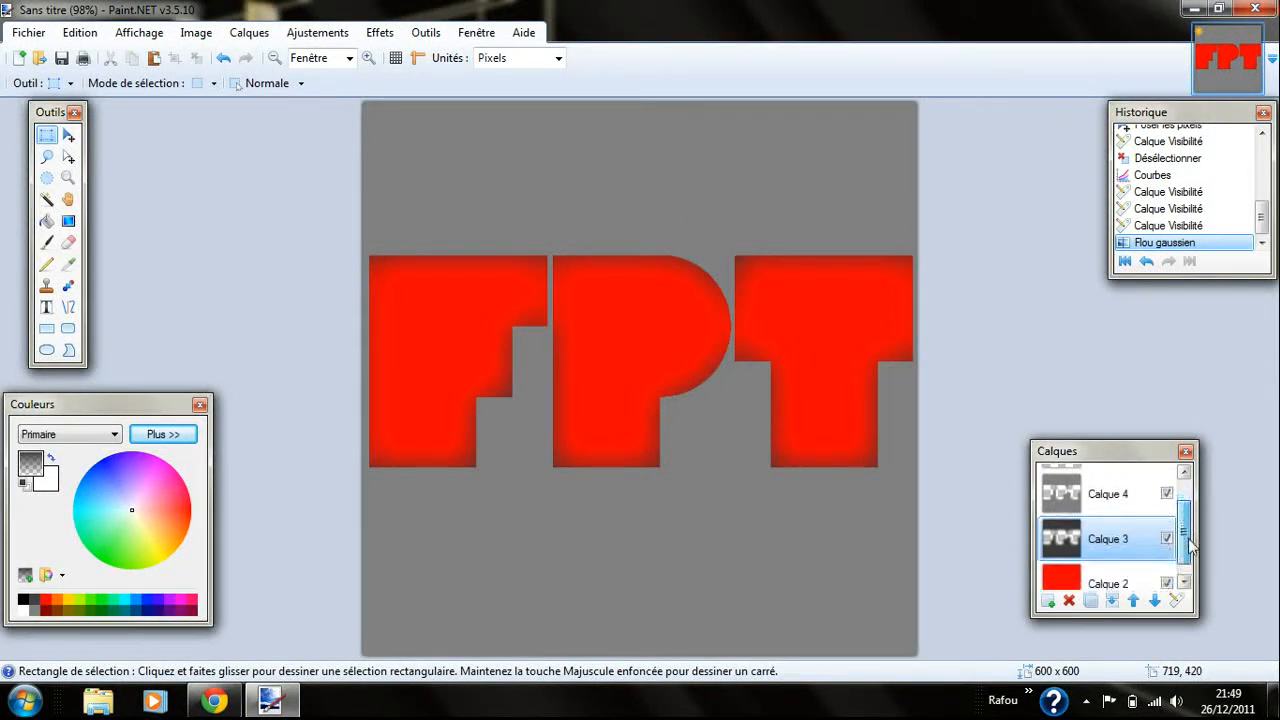
left_click(1135, 500)
left_click(1111, 599)
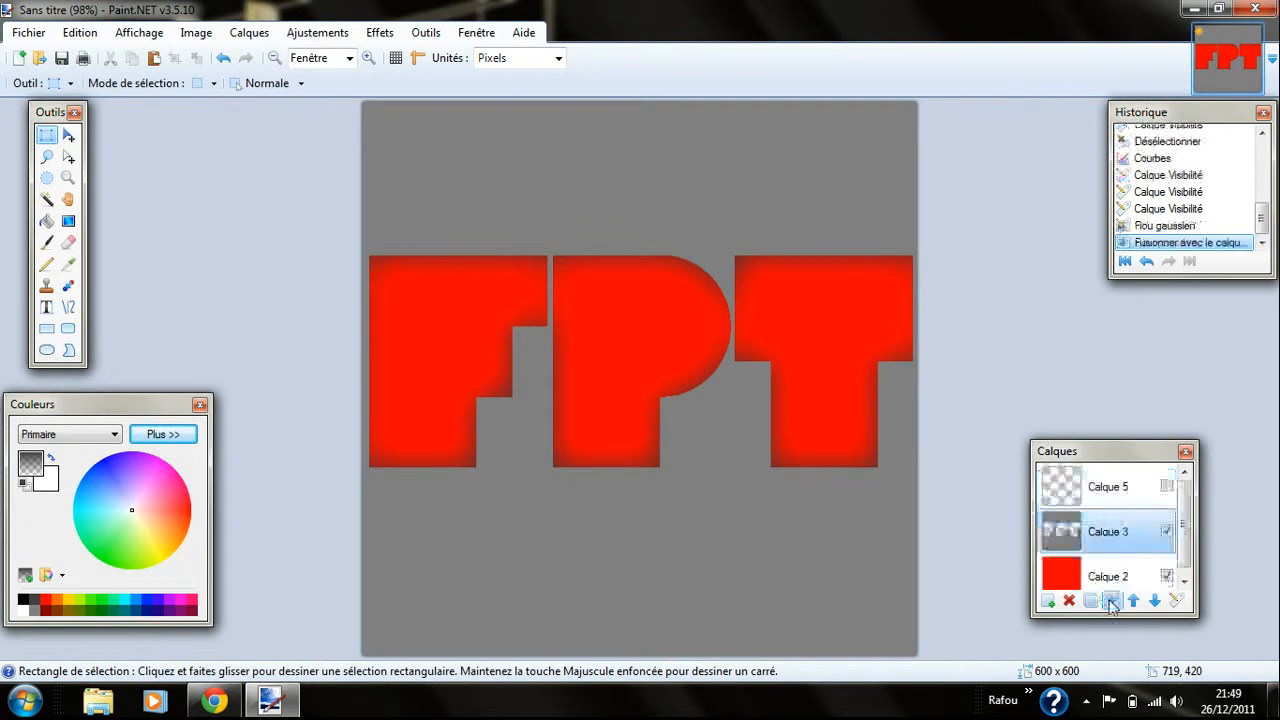
left_click(1111, 599)
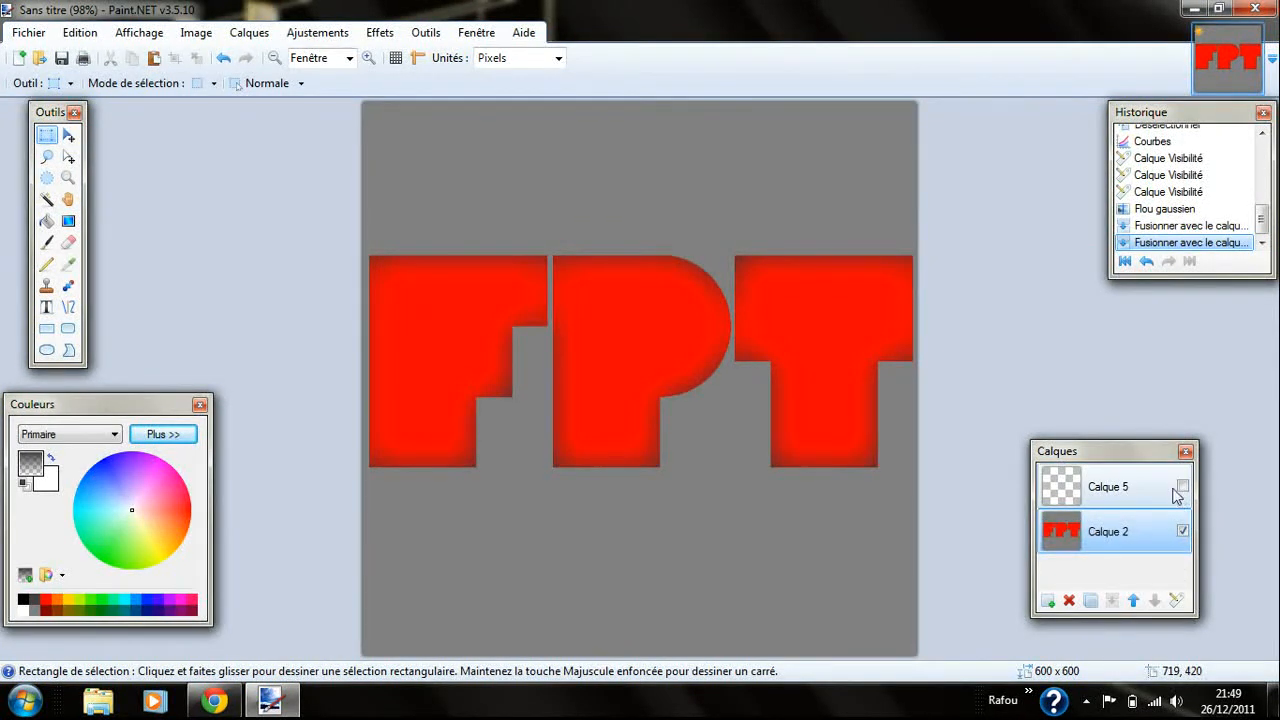
Activate Calque 5 and prepare the Line/Curve tool with a fully opaque red primary colour, alpha 255
left_click(1128, 489)
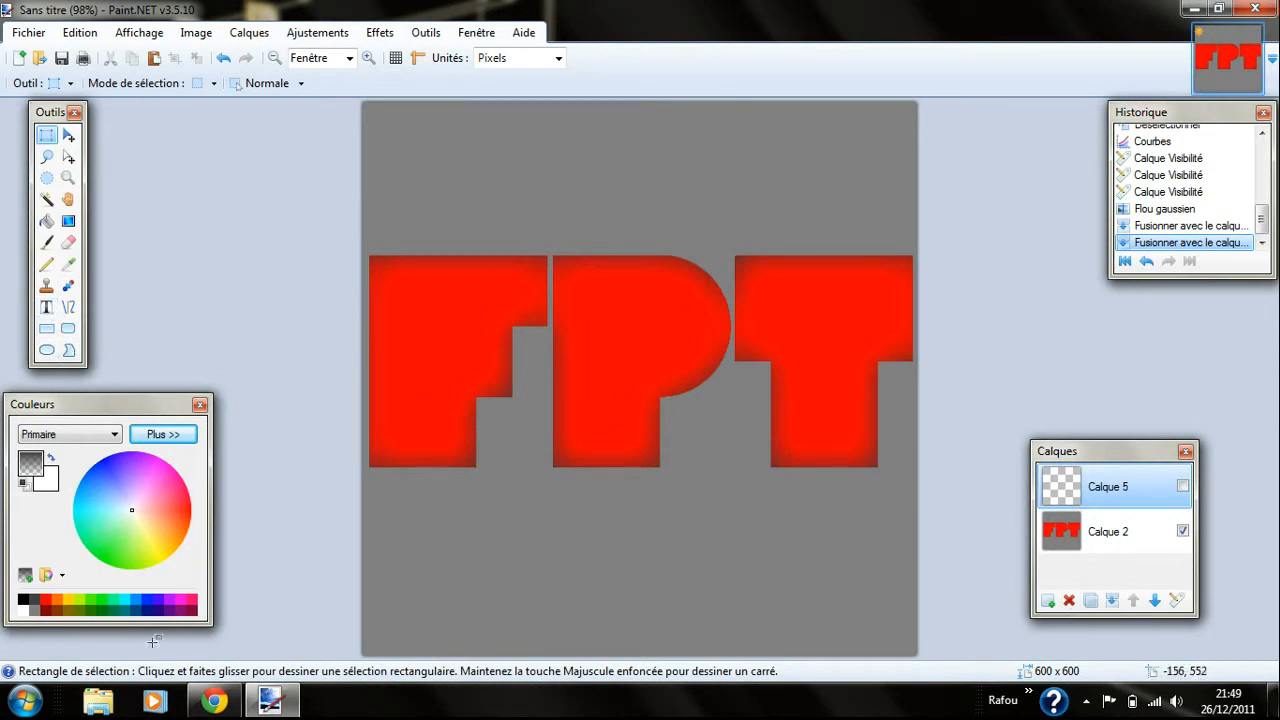
left_click(68, 307)
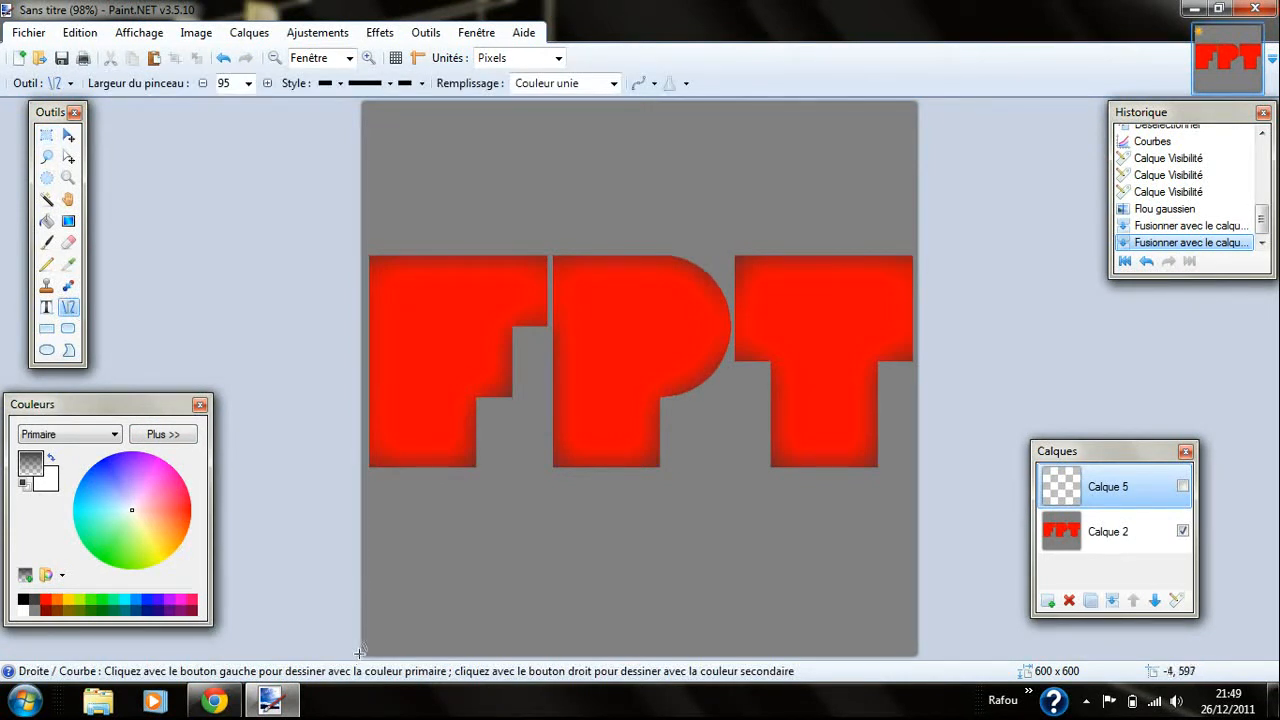
left_click(172, 436)
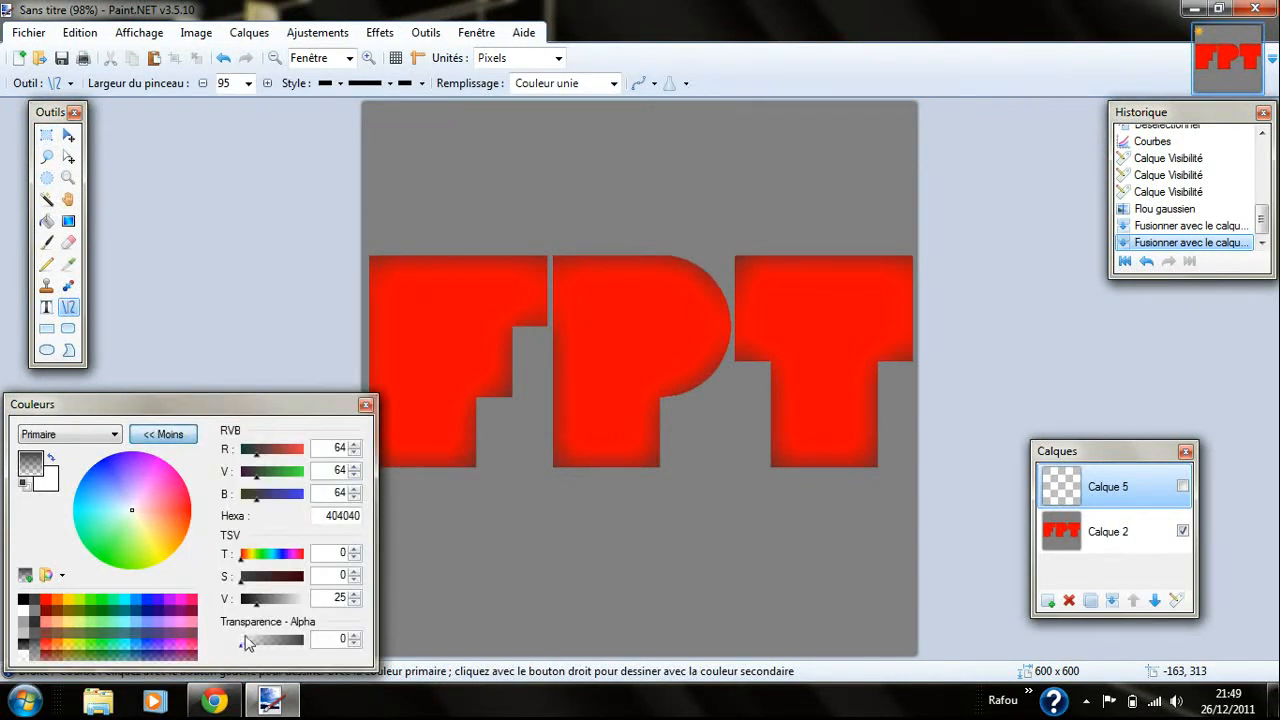
left_click_drag(240, 652, 312, 652)
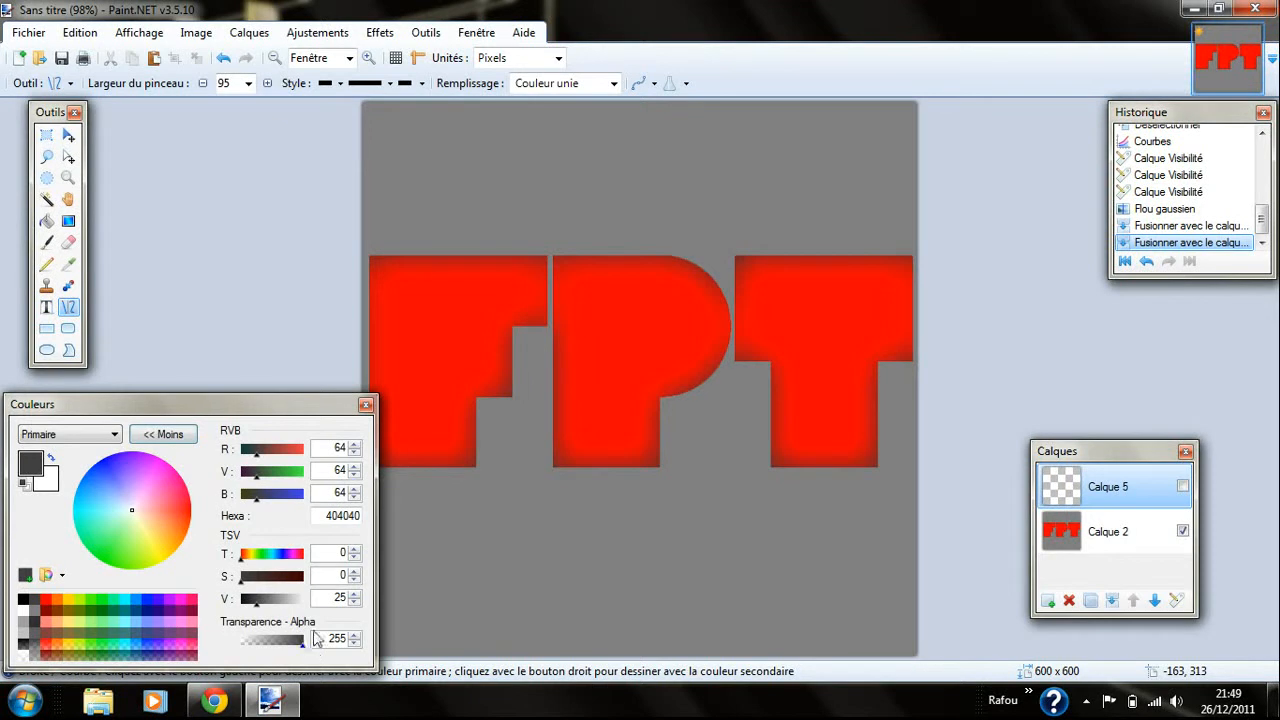
left_click(165, 435)
left_click(46, 600)
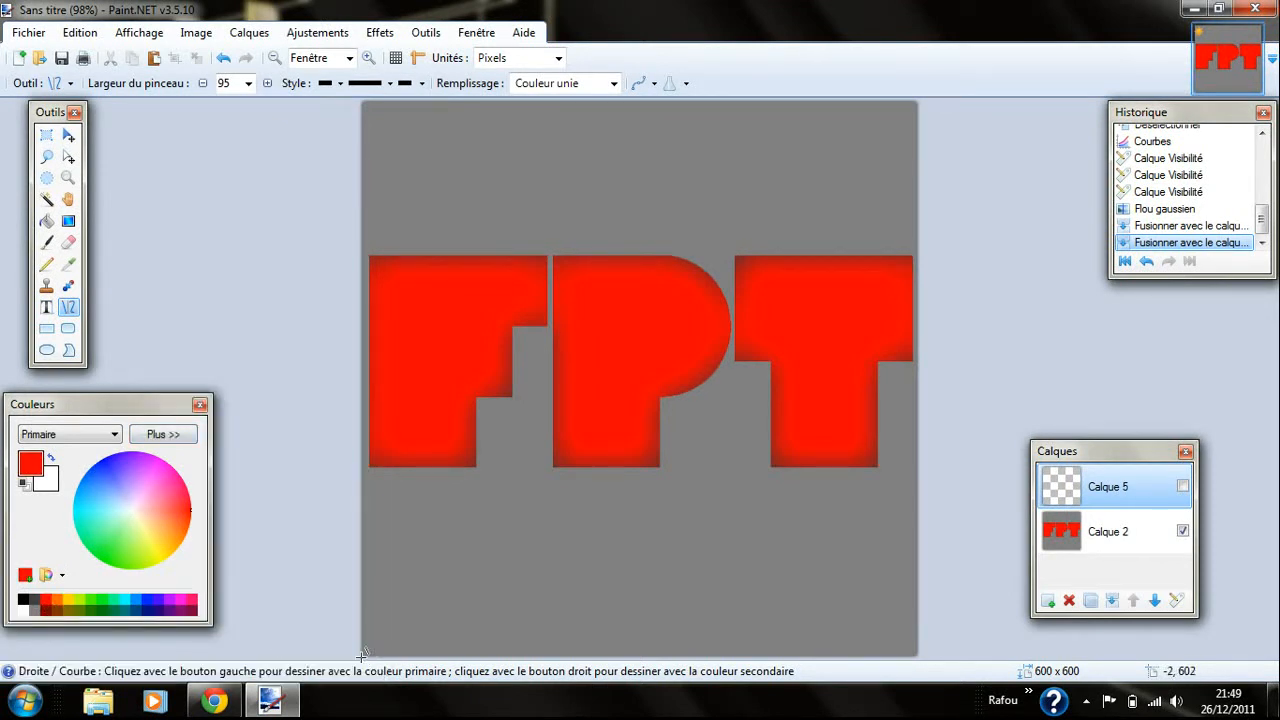
Try a 95-pixel-wide line from the canvas's lower-left corner toward the middle, and undo it
left_click_drag(358, 658, 600, 353)
key("ctrl+z")
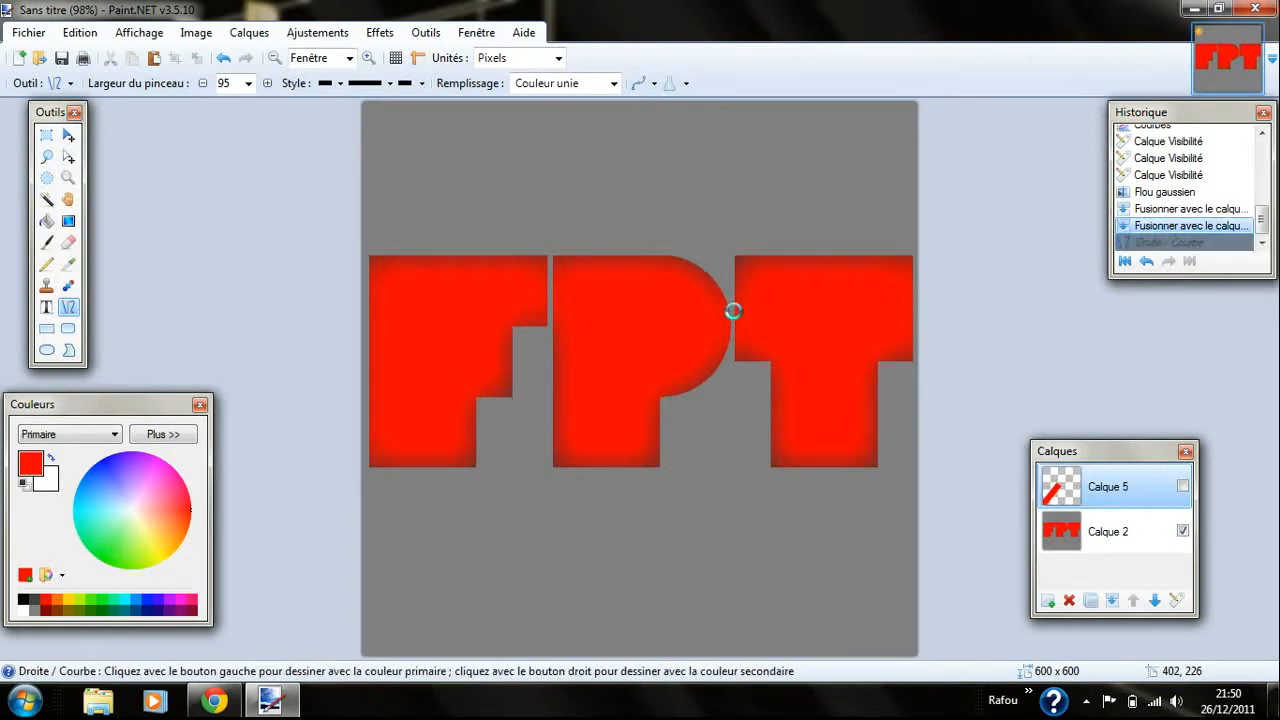
Draw a line 2 pixels wide with normal blending from the canvas's lower-left to upper-right corner on Calque 5, and show that layer
left_click(686, 84)
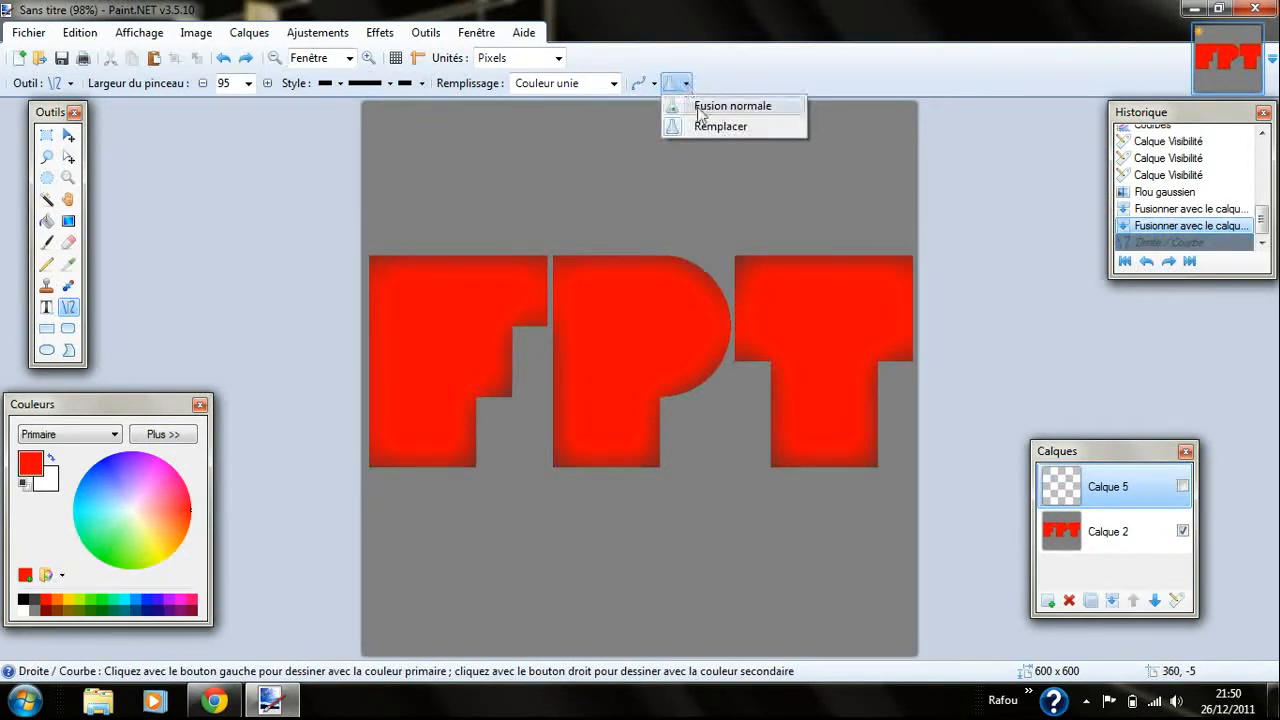
left_click(697, 108)
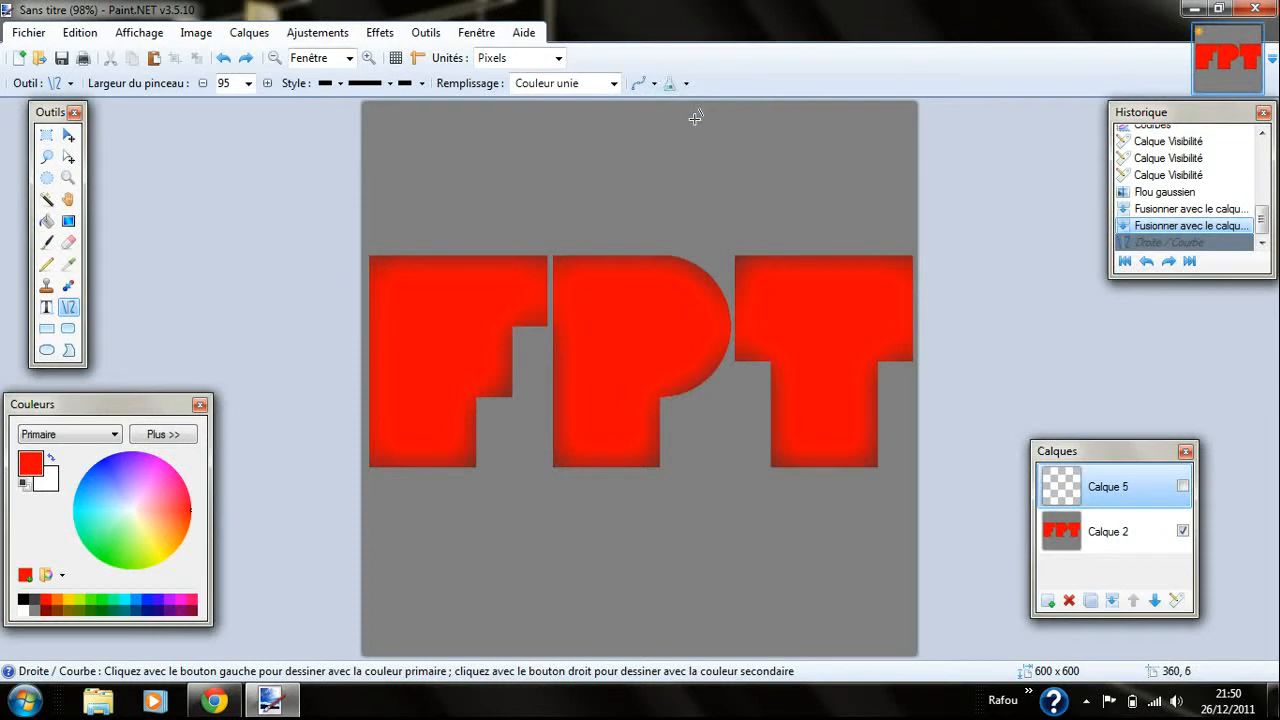
left_click(249, 84)
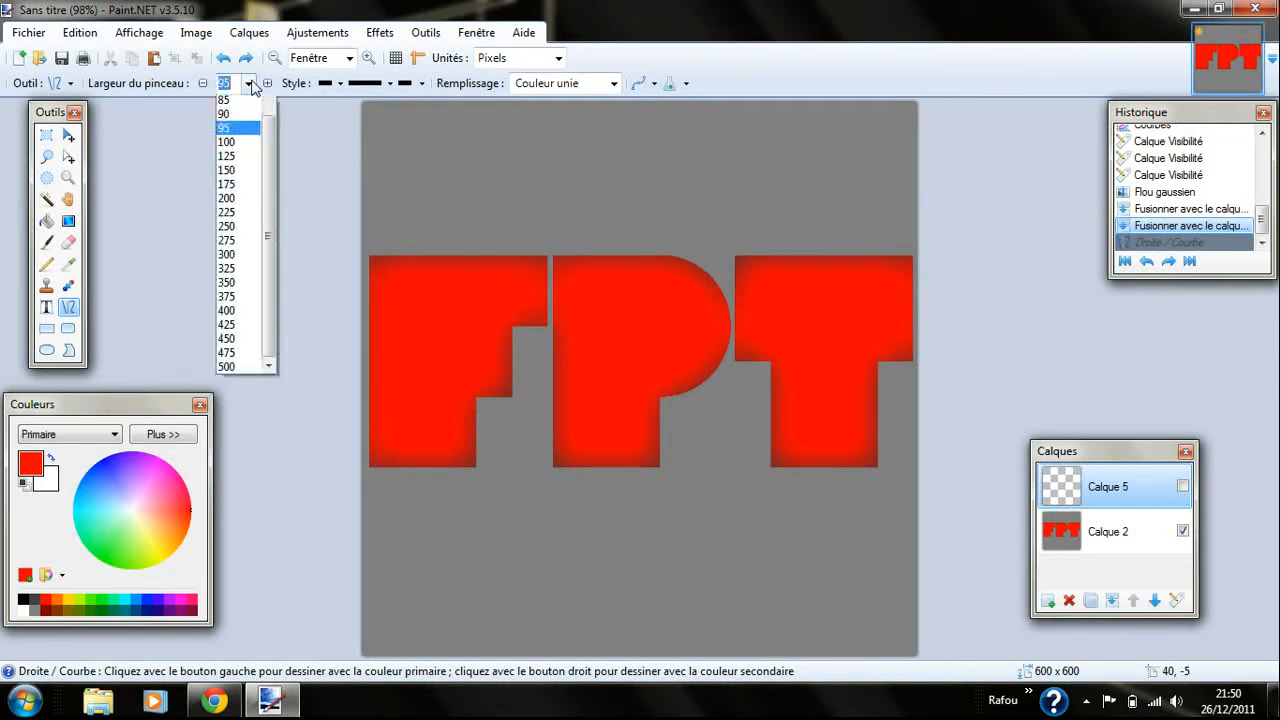
left_click_drag(269, 266, 278, 104)
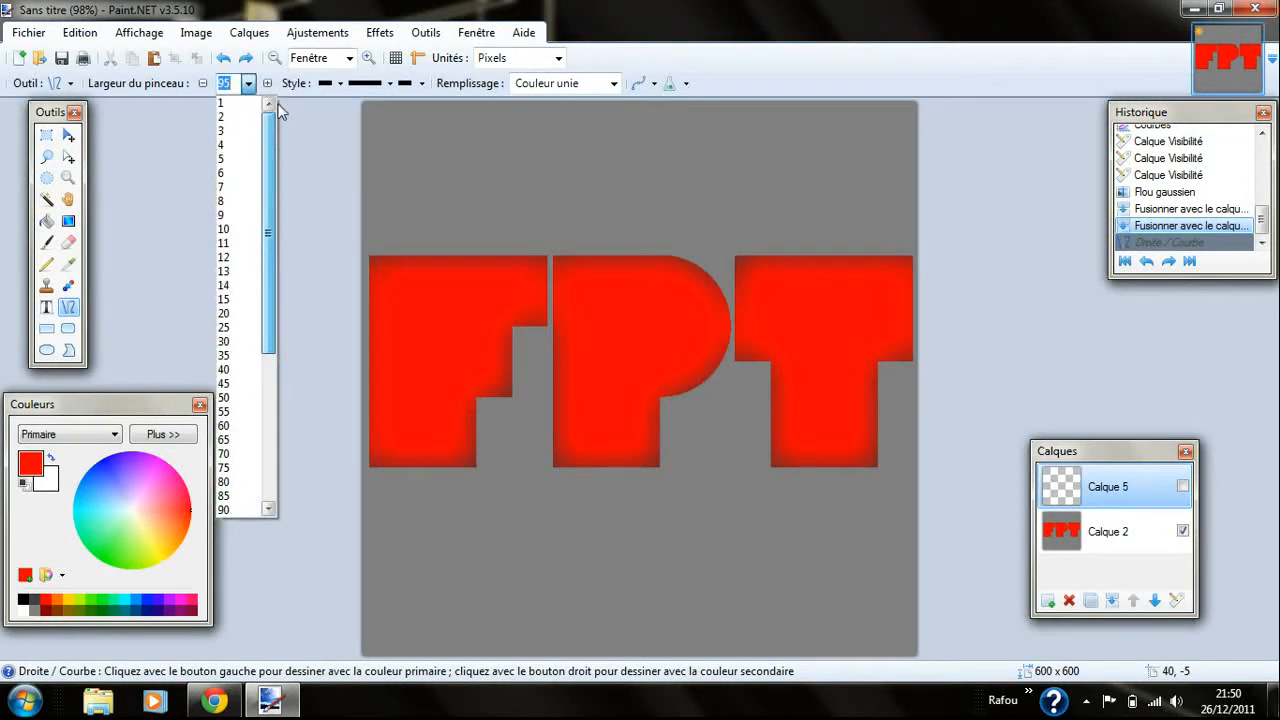
left_click(222, 117)
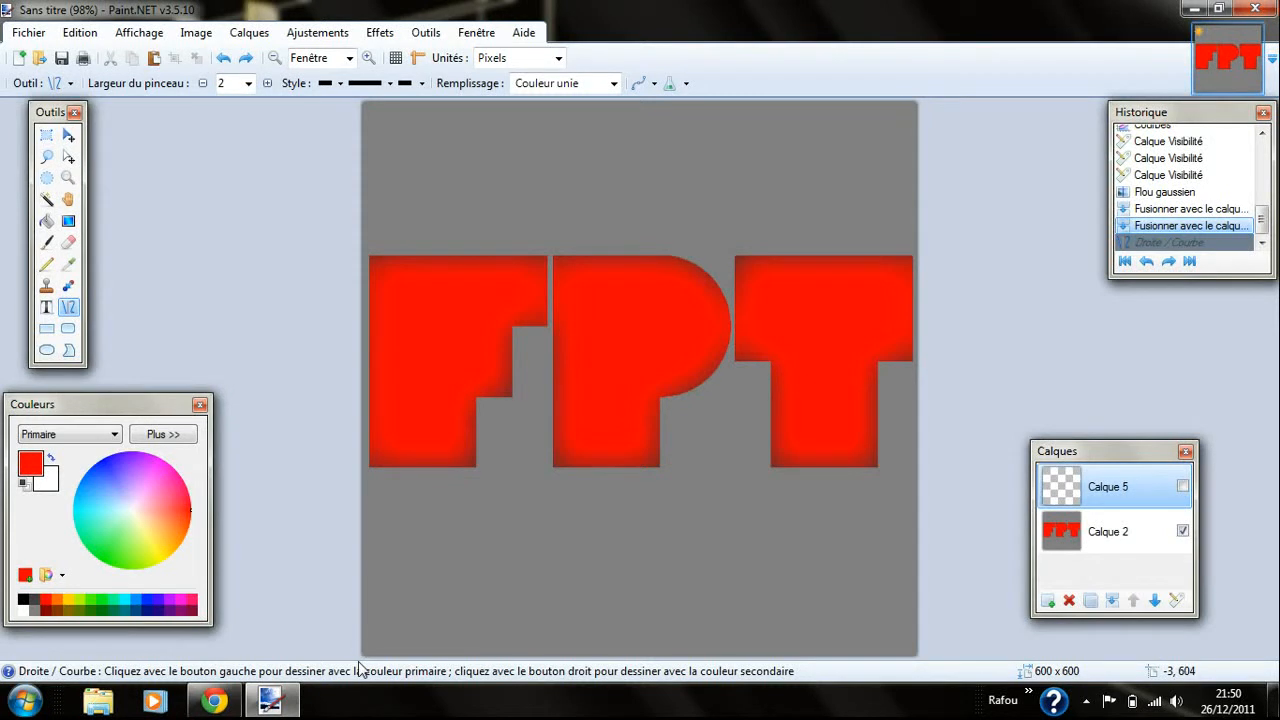
left_click_drag(361, 657, 920, 99)
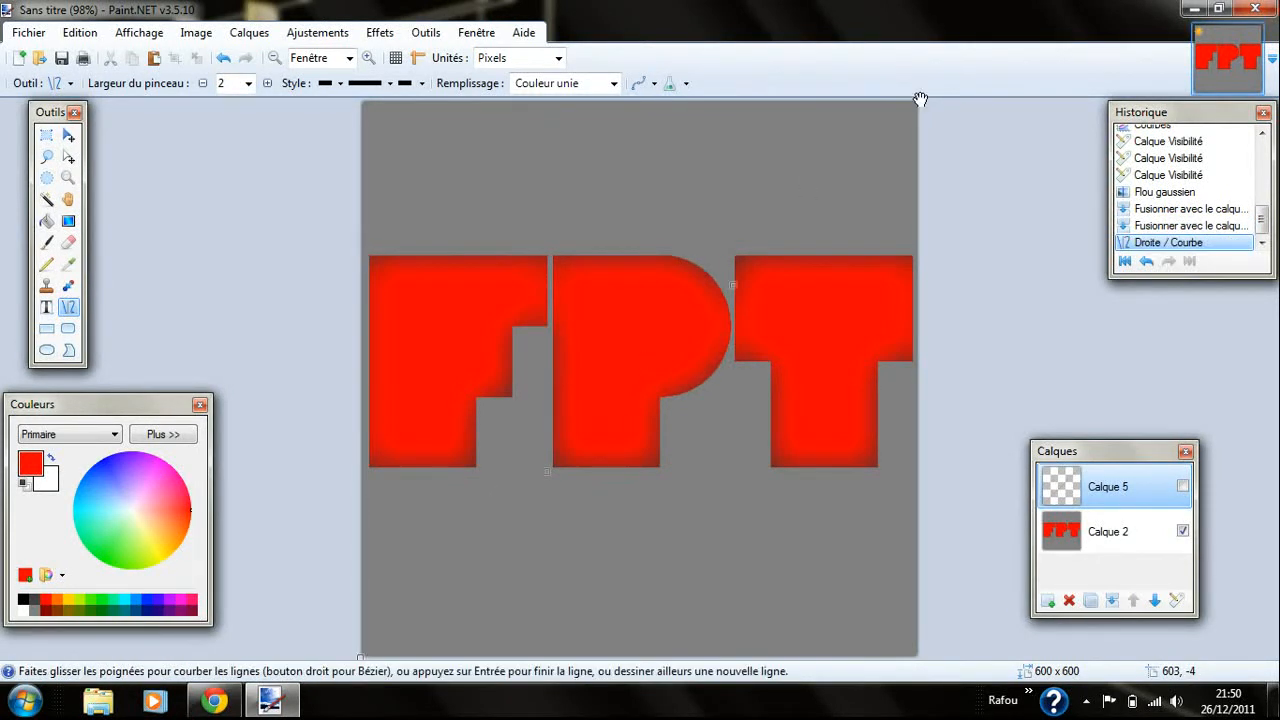
left_click(1183, 486)
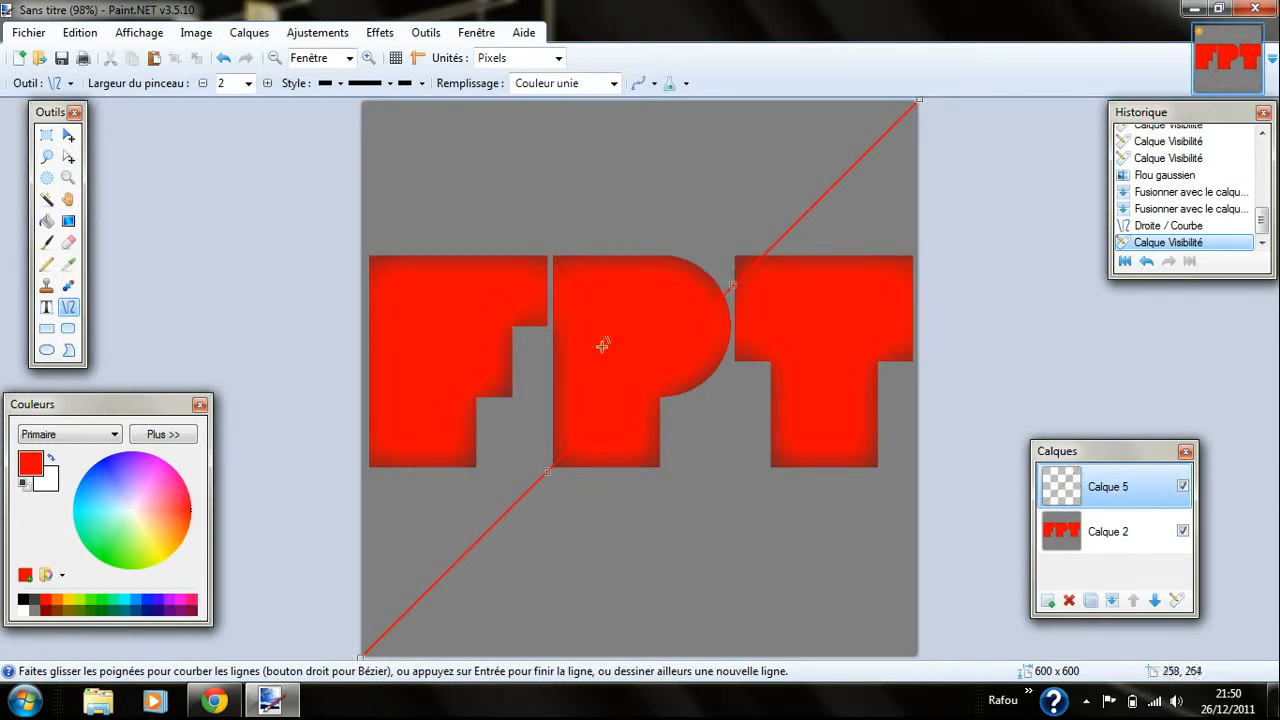
Recolour the diagonal line green and bend both inner handles toward the upper-left corner to form a smooth arc
left_click(102, 600)
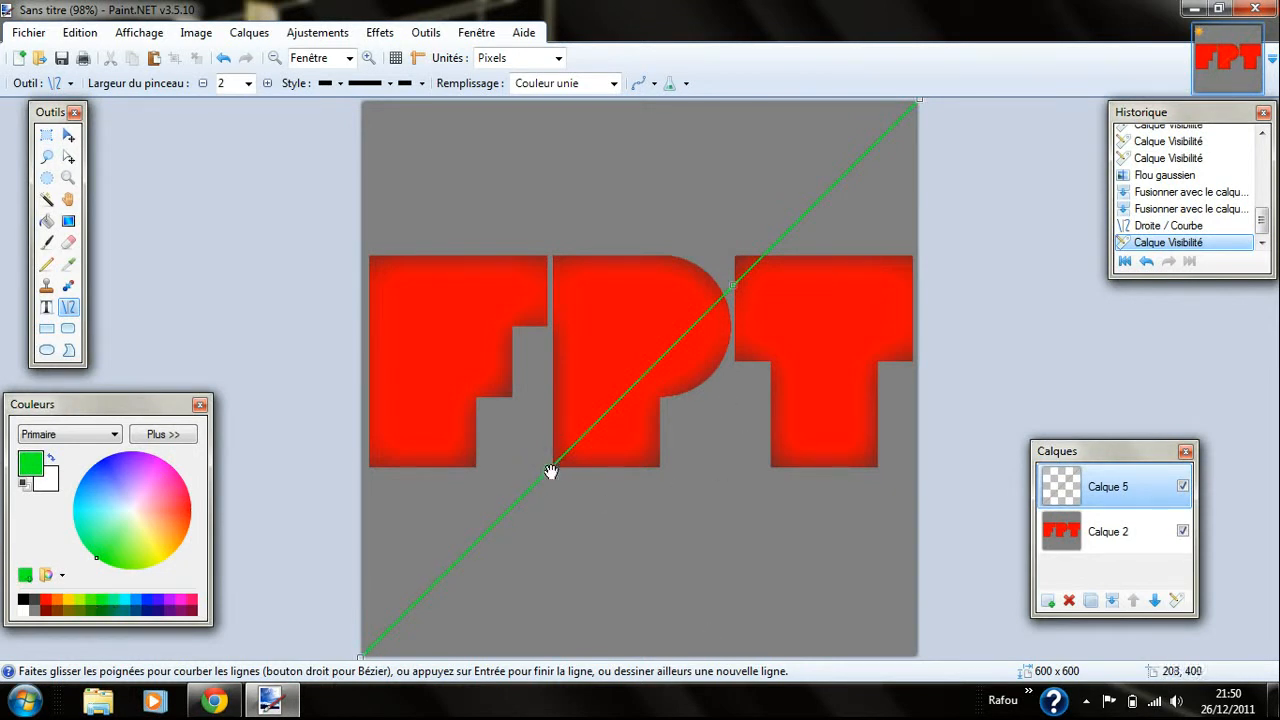
left_click_drag(551, 471, 513, 366)
left_click_drag(736, 284, 670, 220)
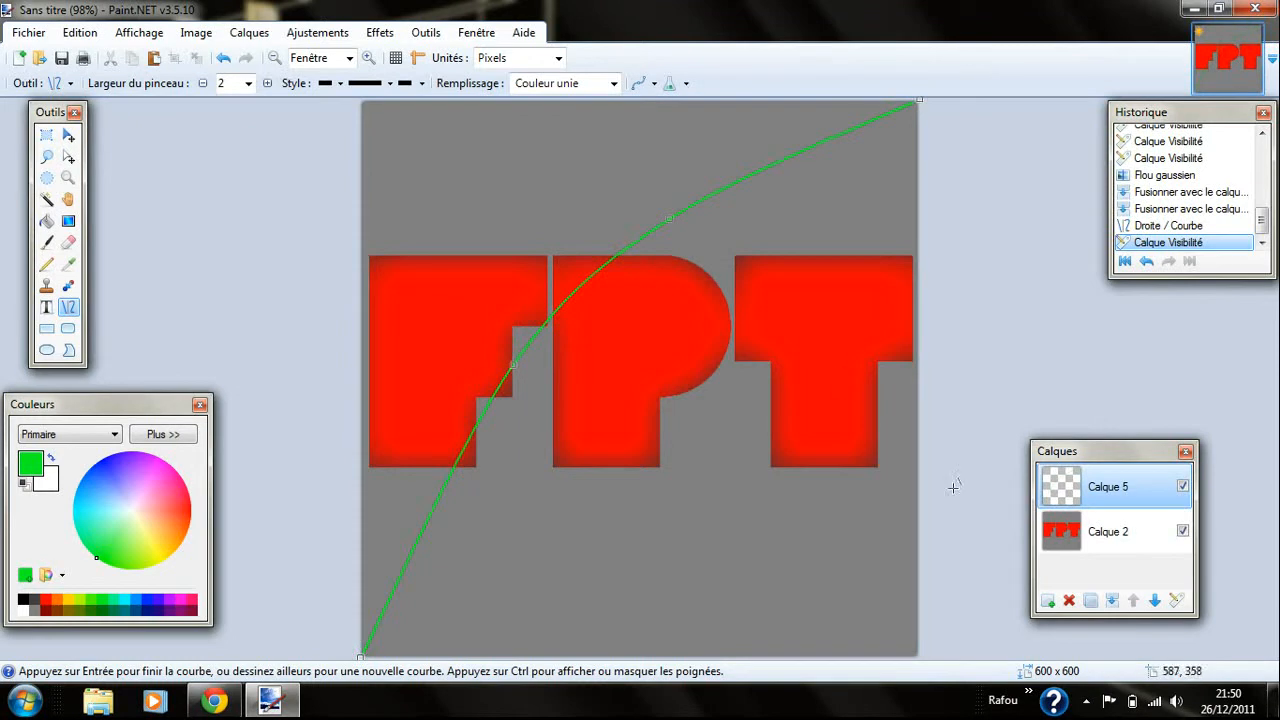
Hide Calque 2 and select the empty area above the green curve on Calque 5 with the Magic Wand
left_click(1183, 531)
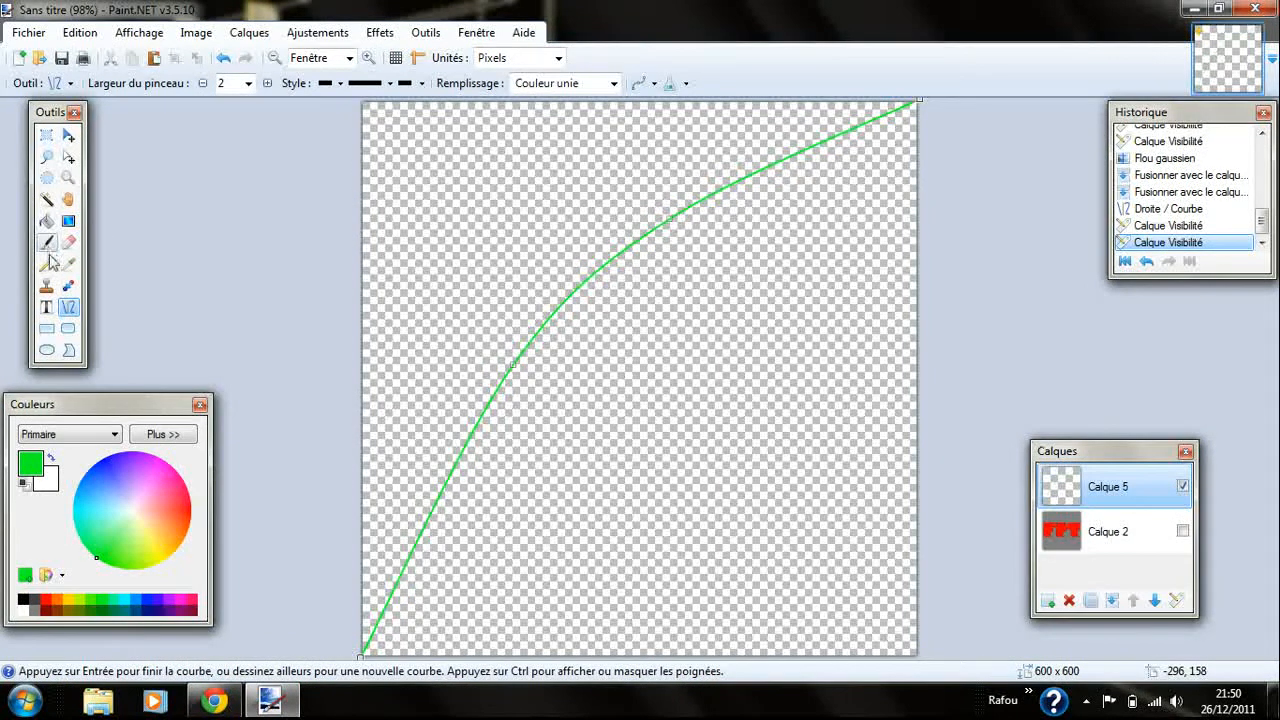
left_click(47, 199)
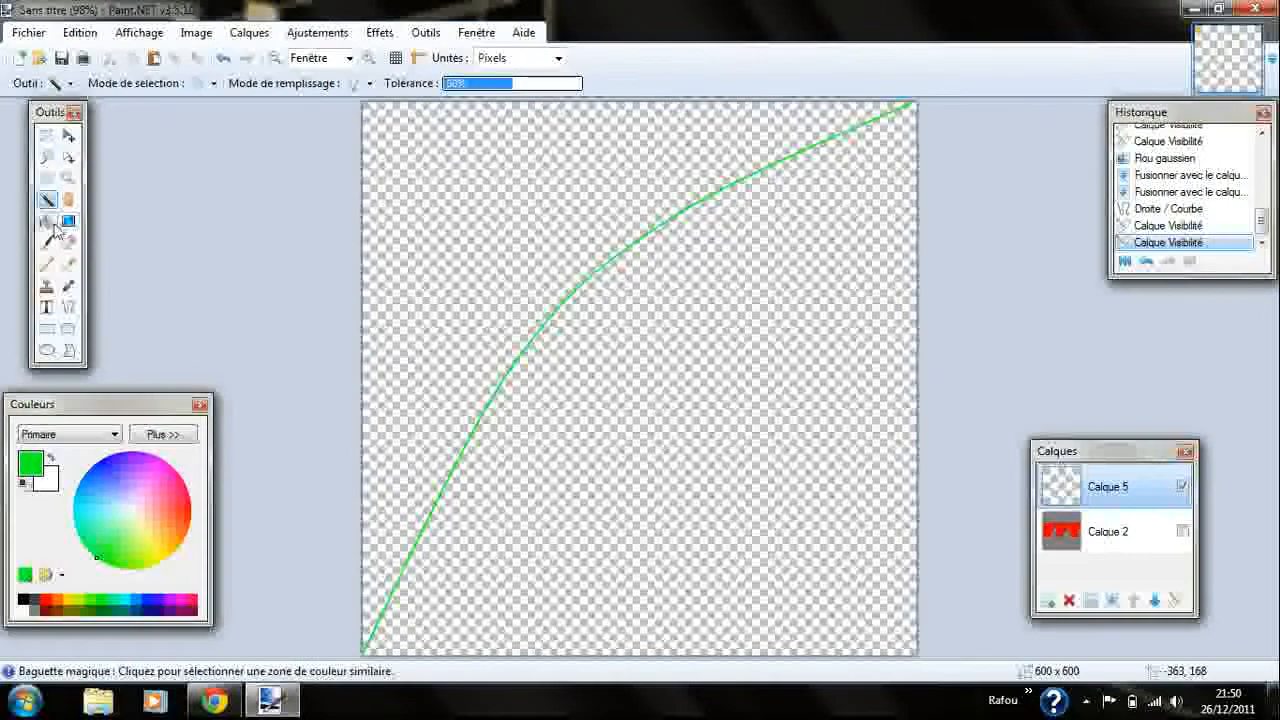
left_click(538, 250)
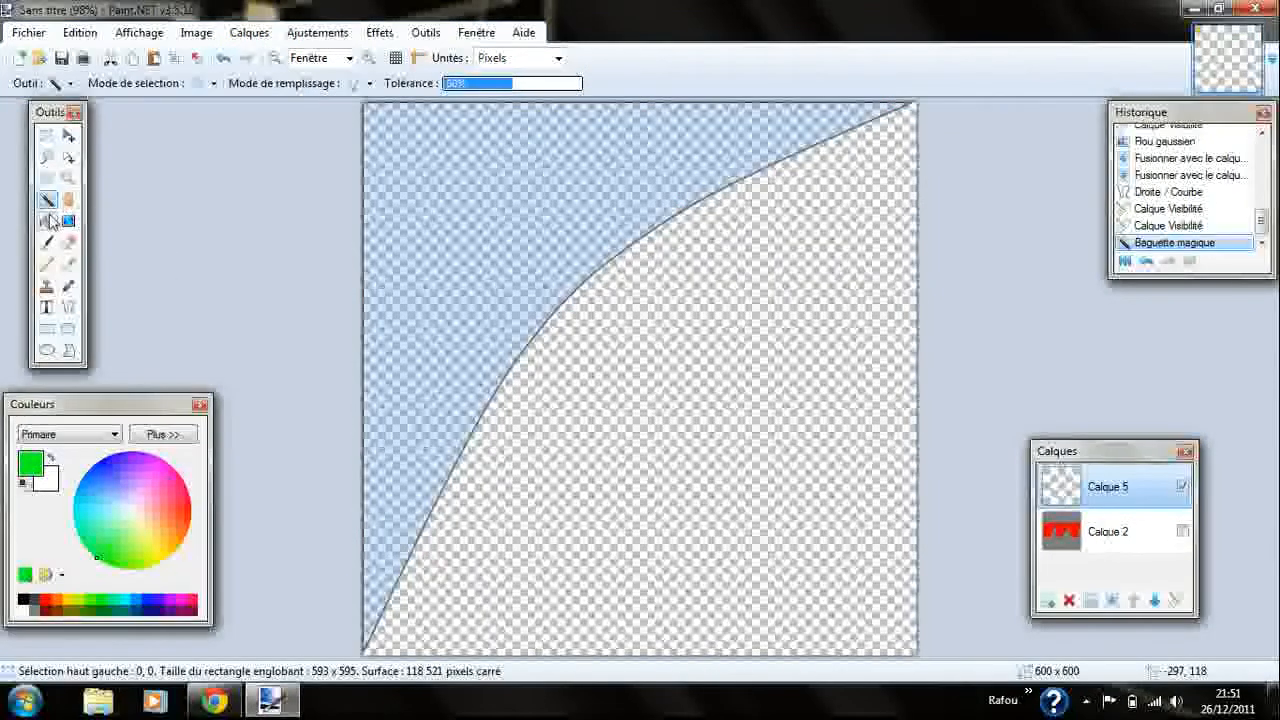
Fill the selected area above the curve with white, and erase everything outside it on Calque 5 by inverting the selection
left_click(47, 221)
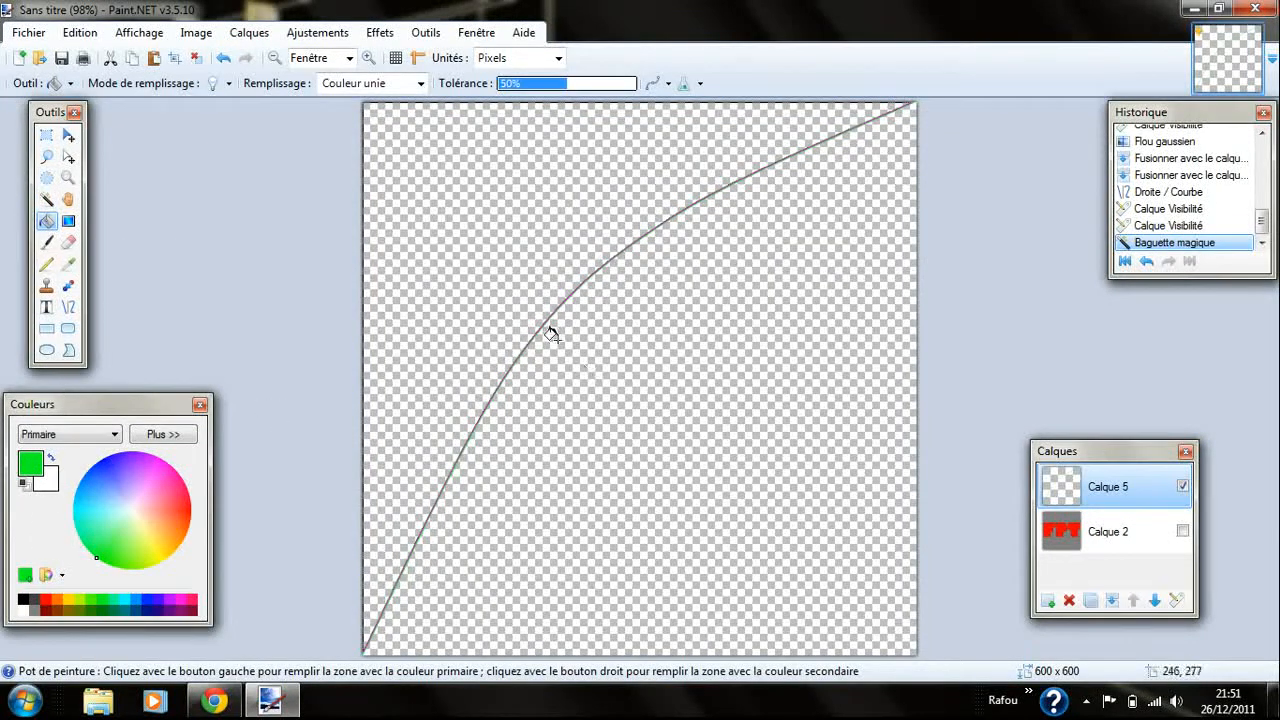
right_click(443, 265)
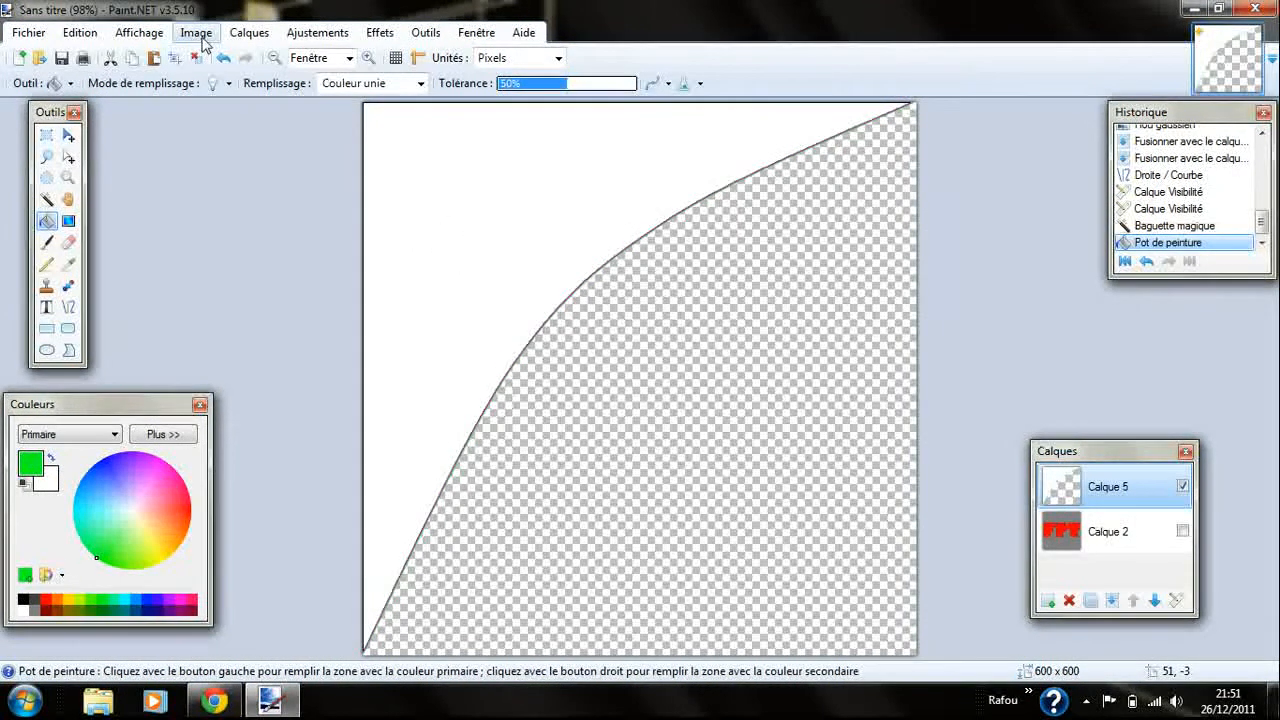
left_click(78, 34)
left_click(126, 250)
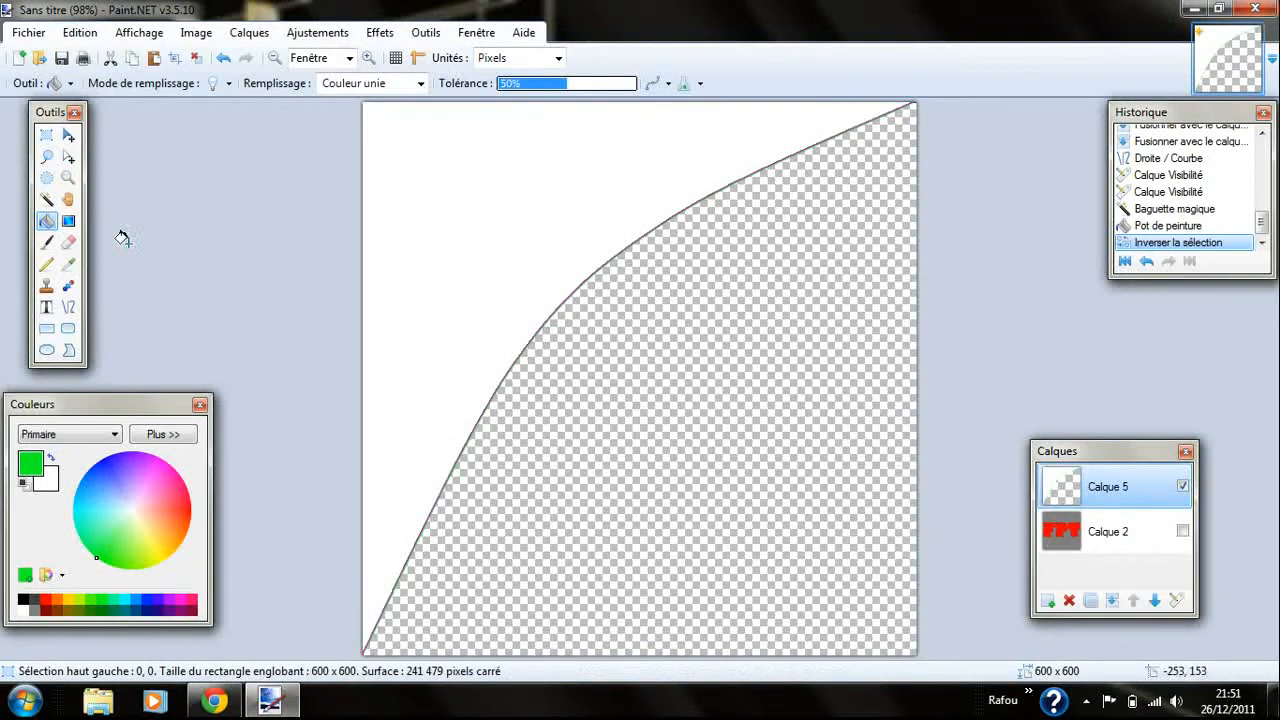
key("Delete")
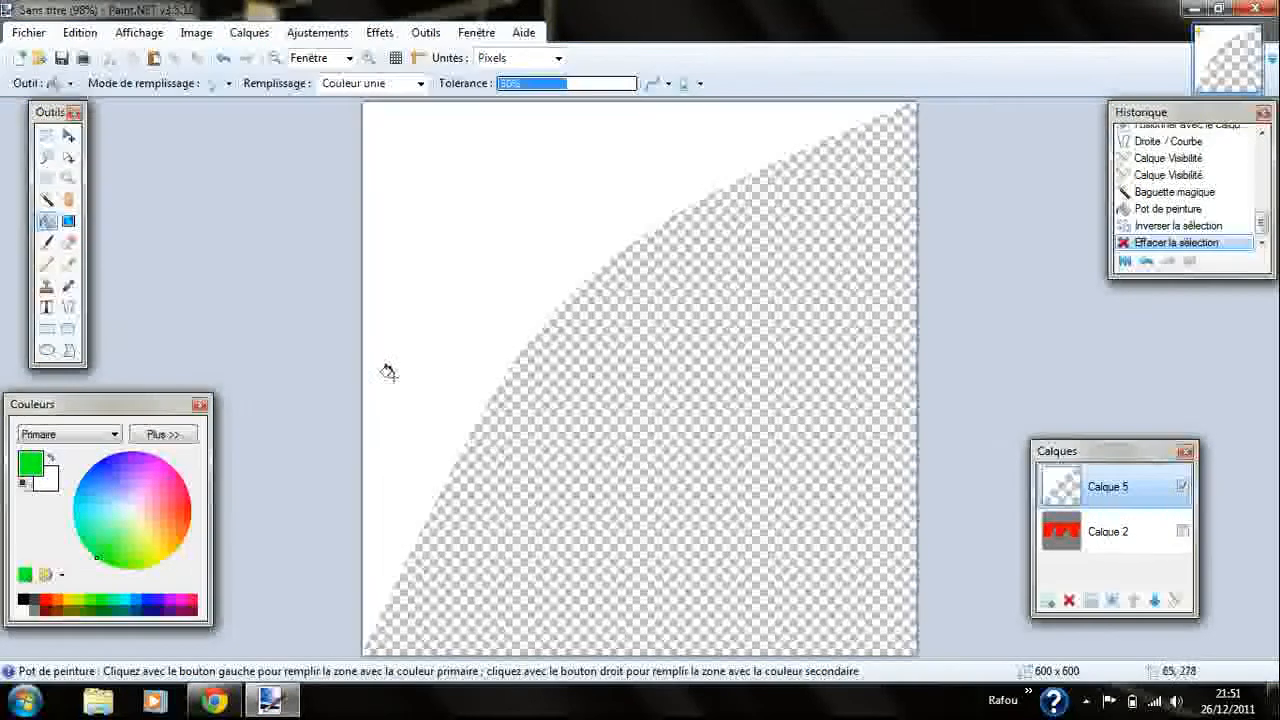
With Calque 2 shown again, lower the opacity of Calque 5 to about 114 and merge it down into Calque 2
left_click(1183, 531)
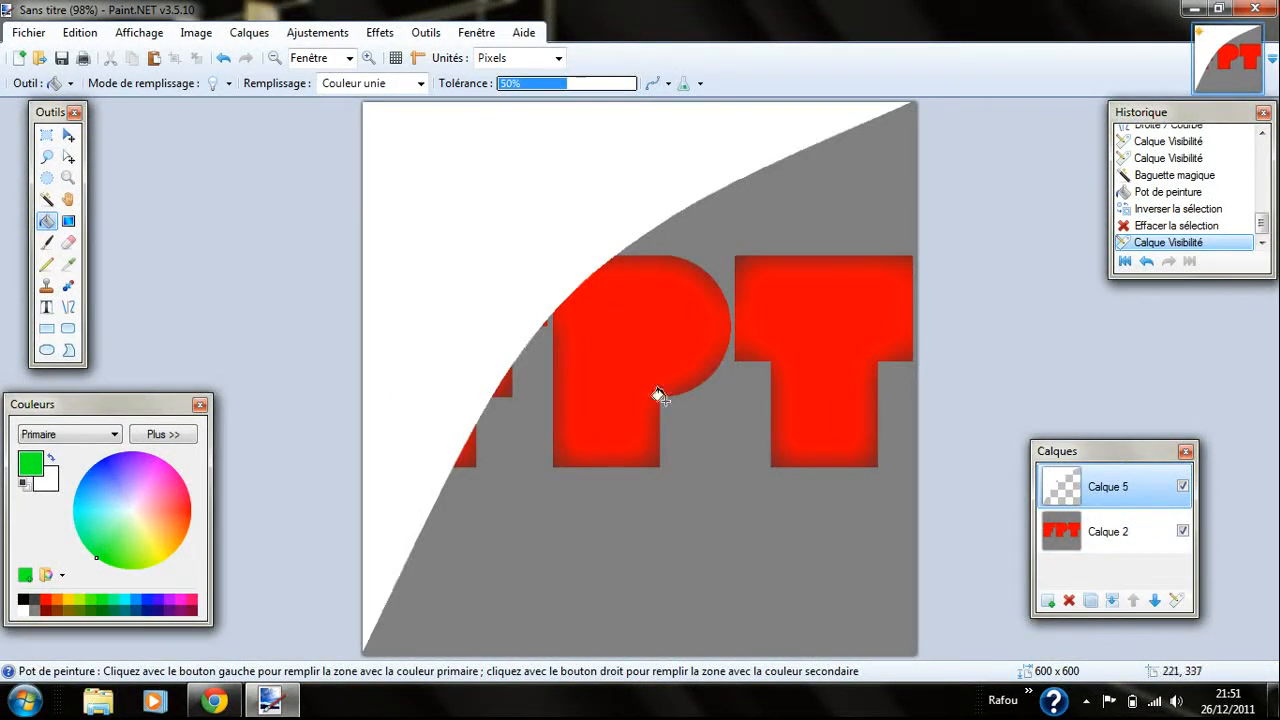
left_click(1177, 601)
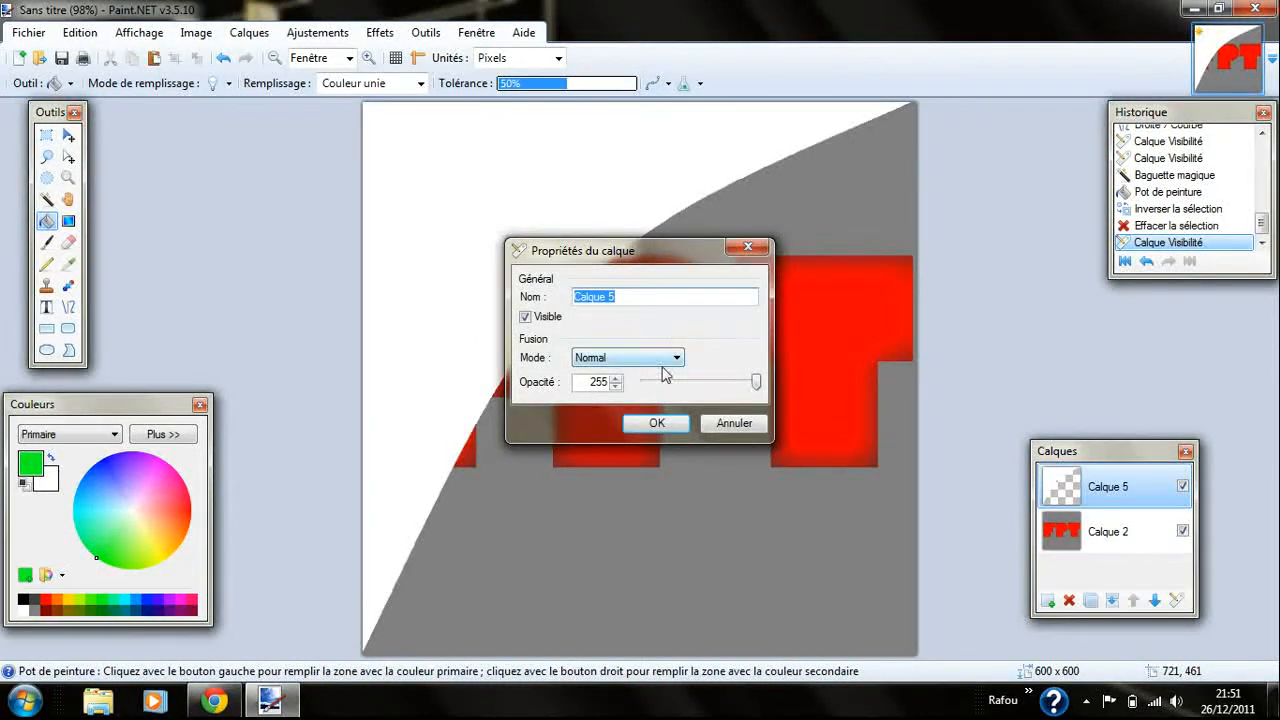
left_click_drag(690, 258, 1116, 262)
left_click_drag(1182, 386, 1126, 405)
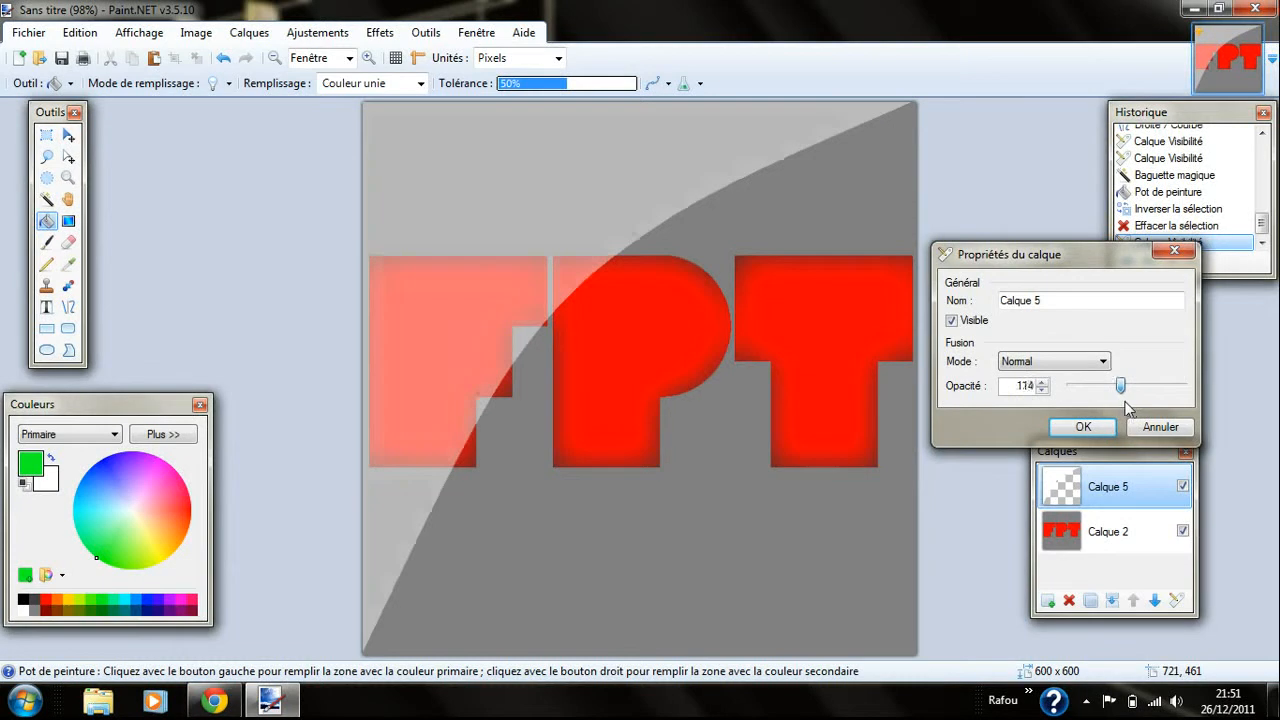
left_click(1085, 426)
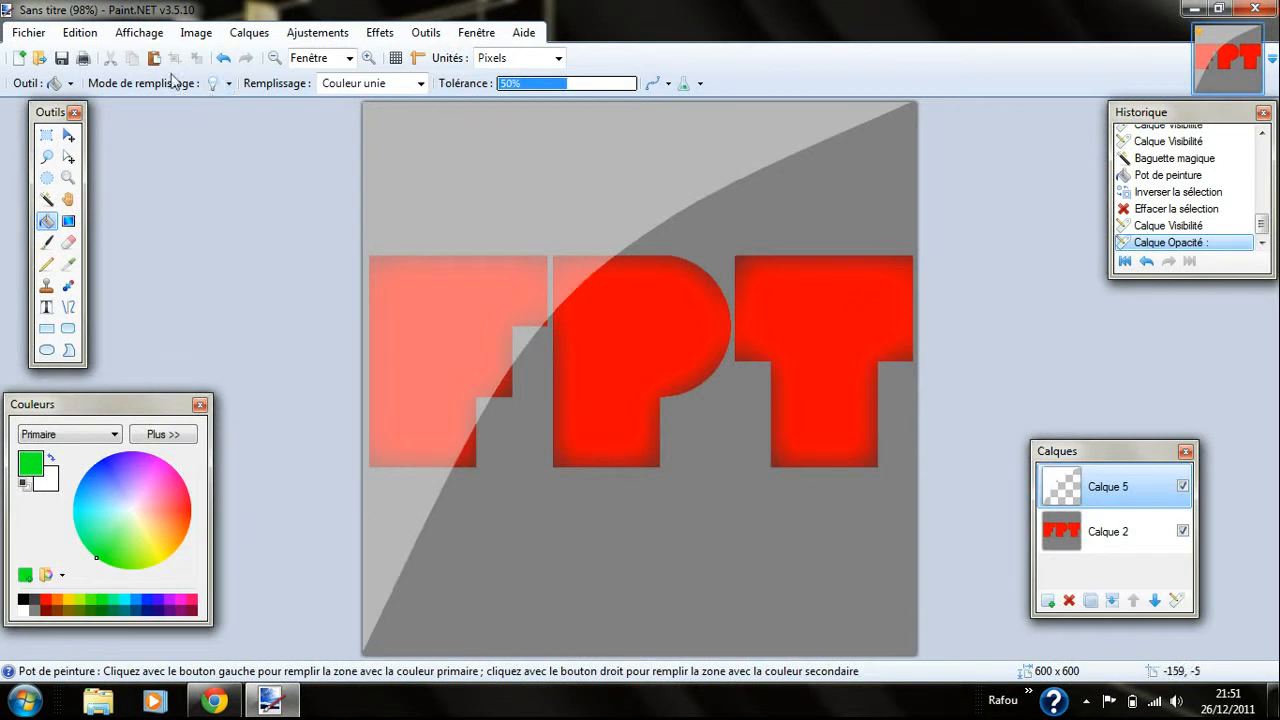
left_click(1113, 601)
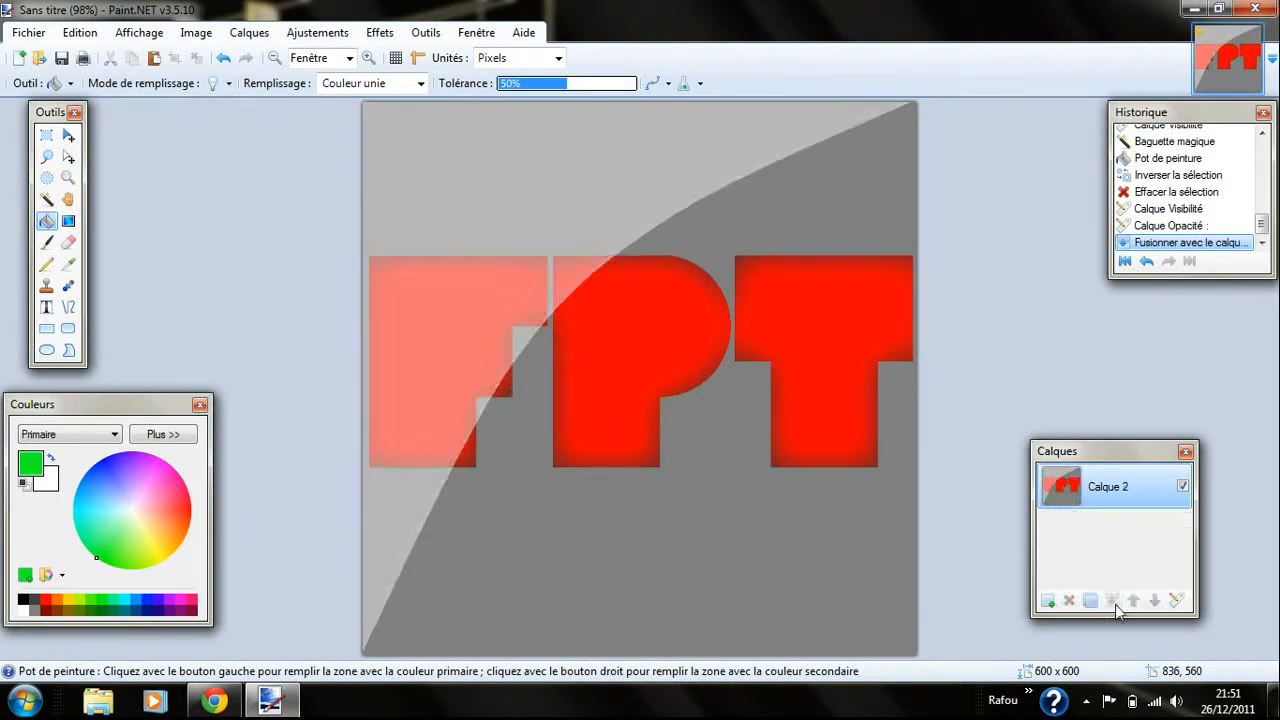
Start saving the image under a new name in the Fonds d'écran folder, and delete the old 48x48x32 icon image there
left_click(28, 32)
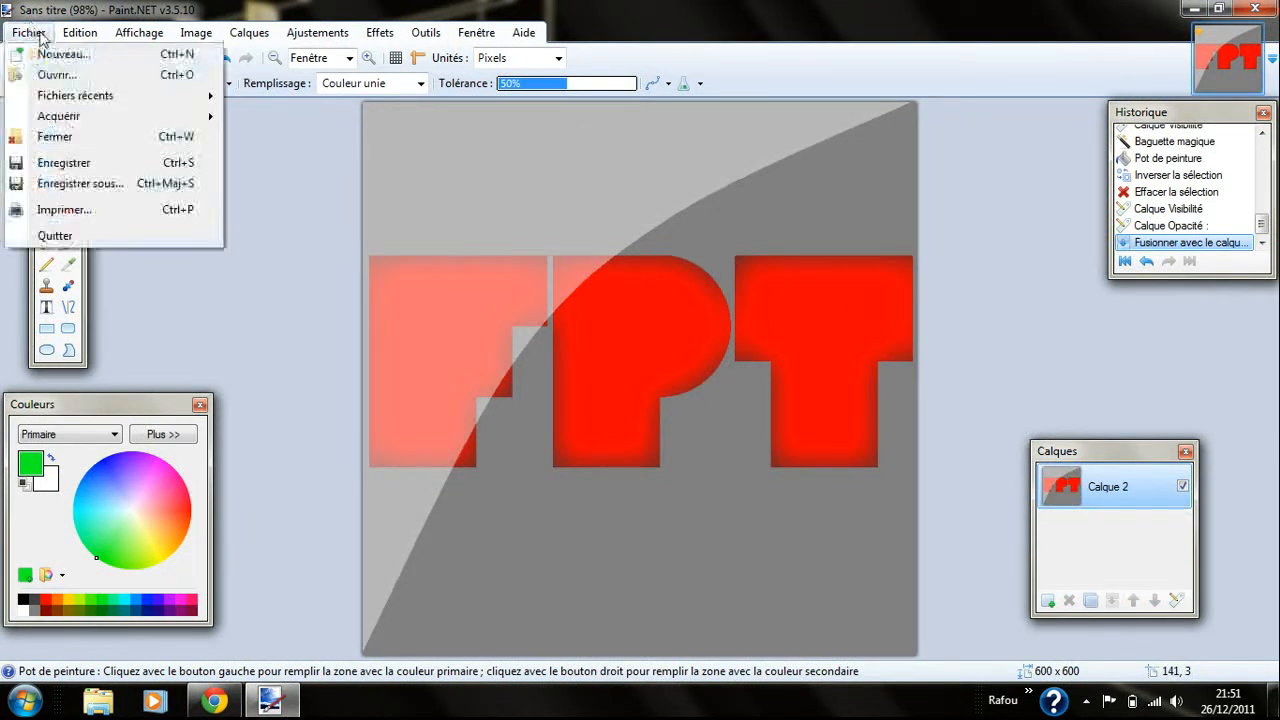
left_click(108, 186)
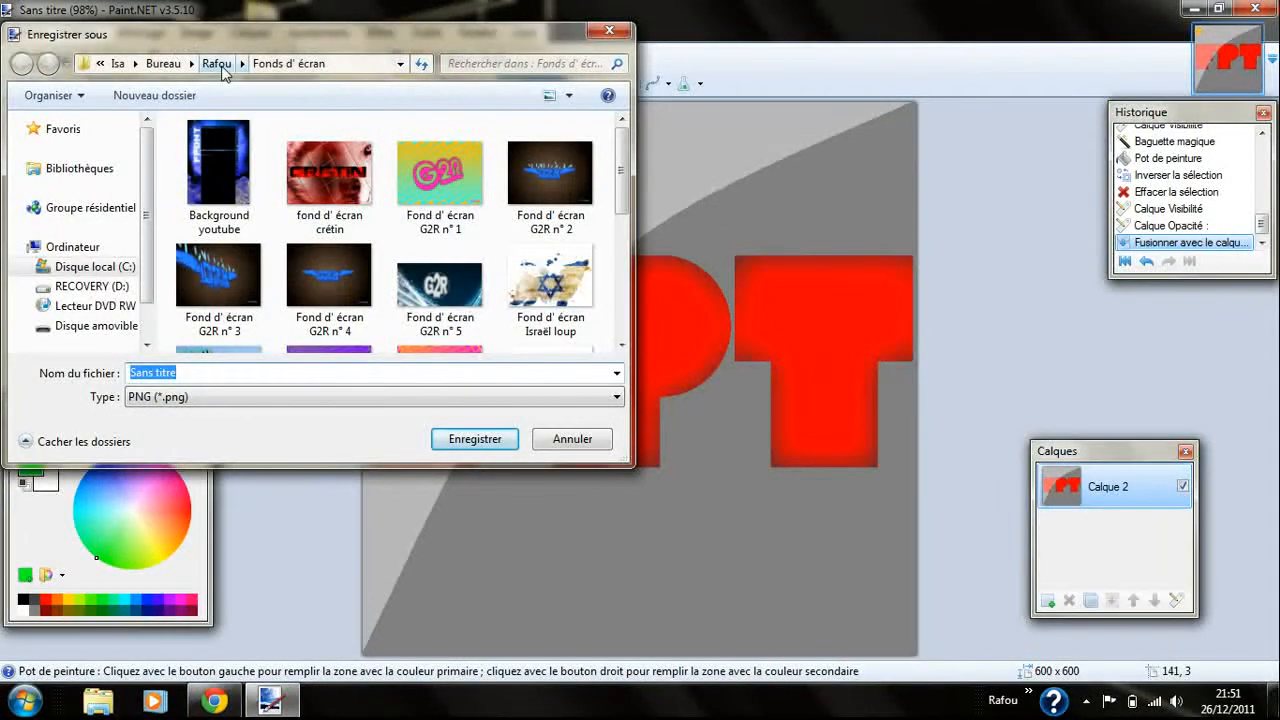
left_click_drag(622, 177, 624, 292)
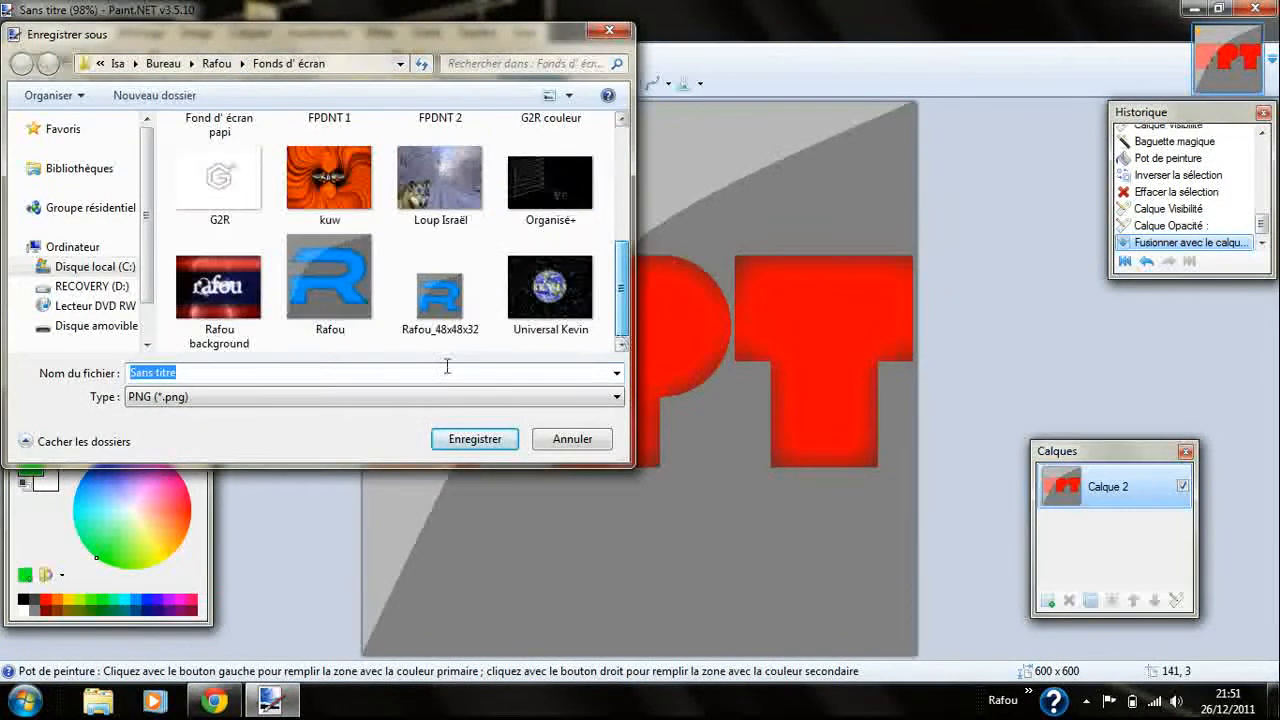
type("Tuto")
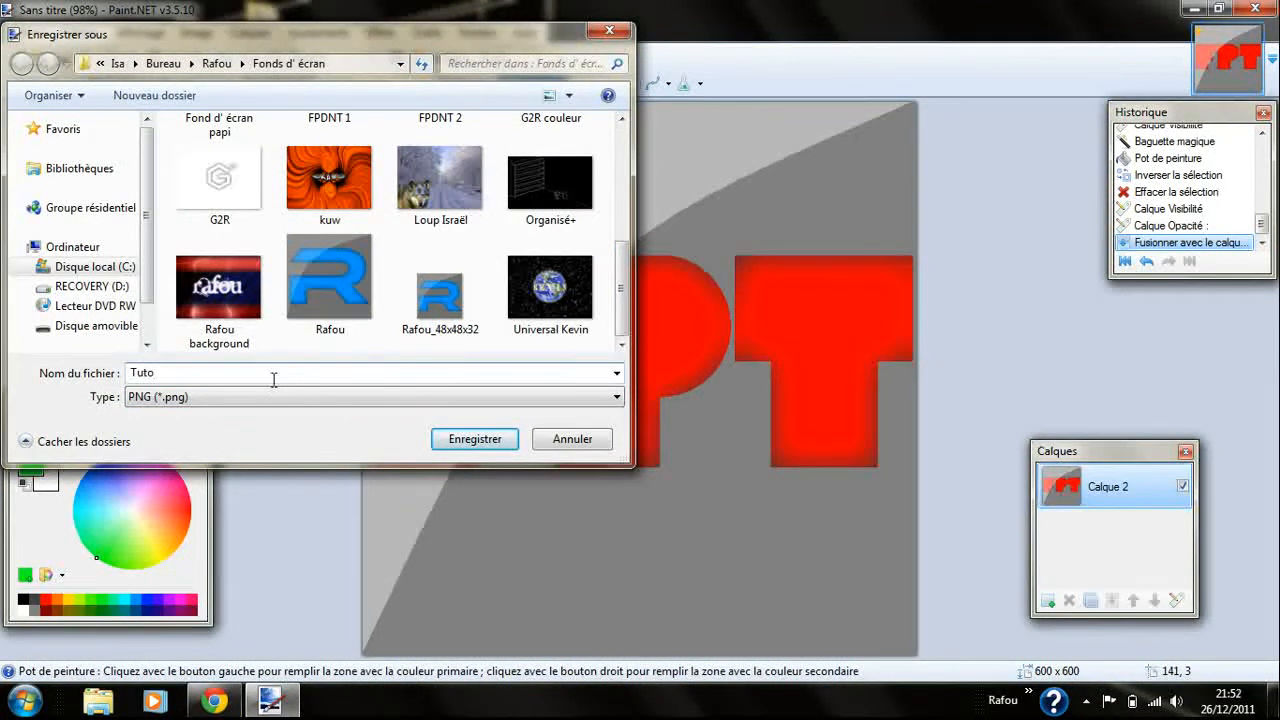
right_click(452, 298)
left_click(522, 619)
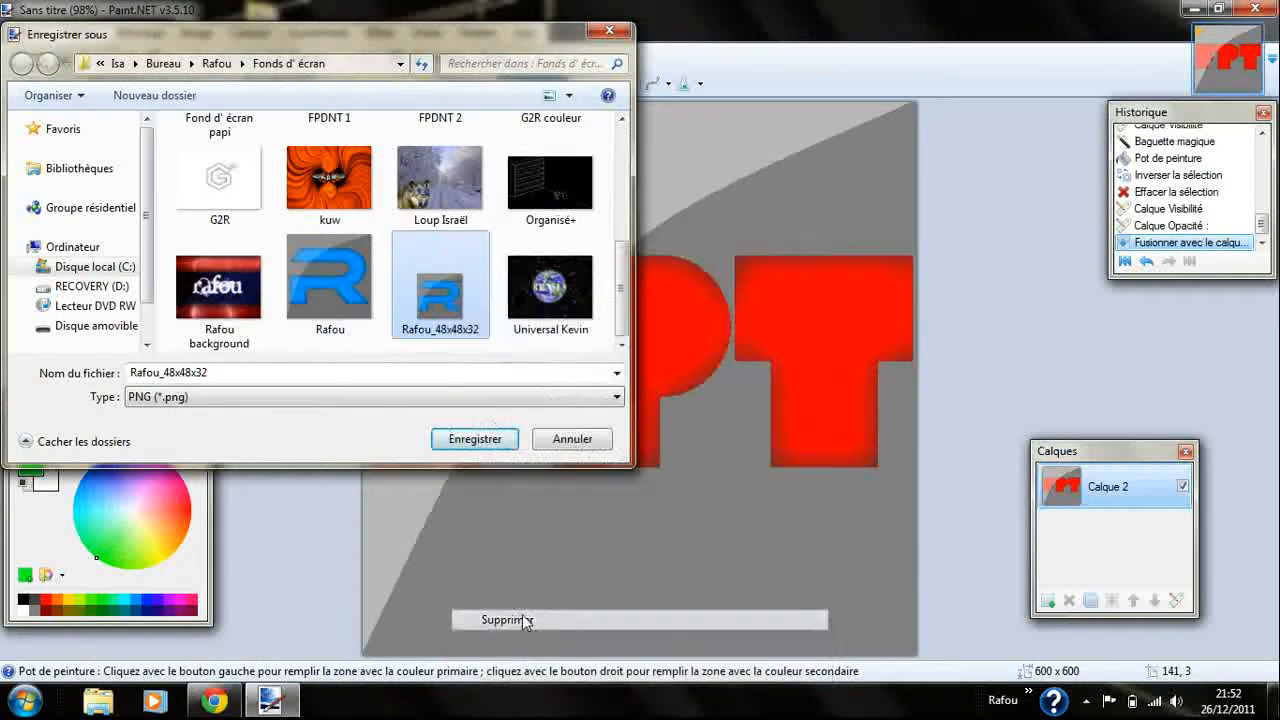
left_click(728, 395)
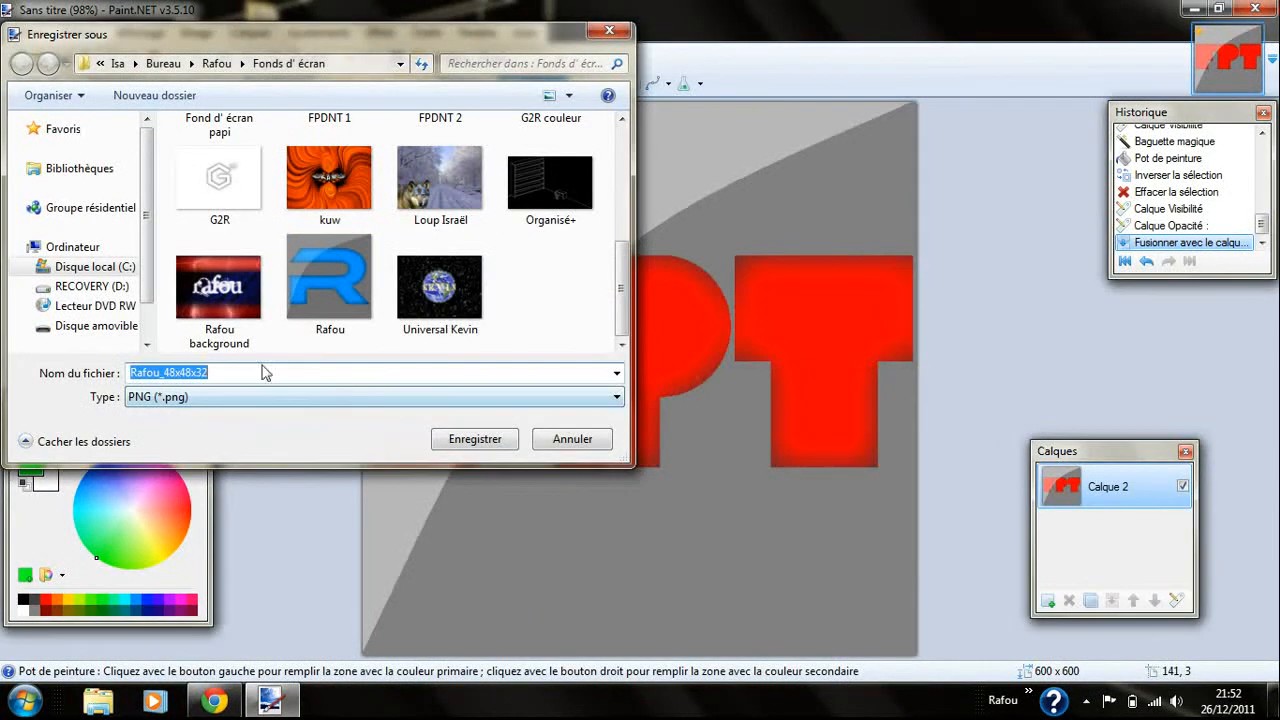
Save the image as the PNG file "Tuto icone" with automatically detected colour depth
type("Tuto")
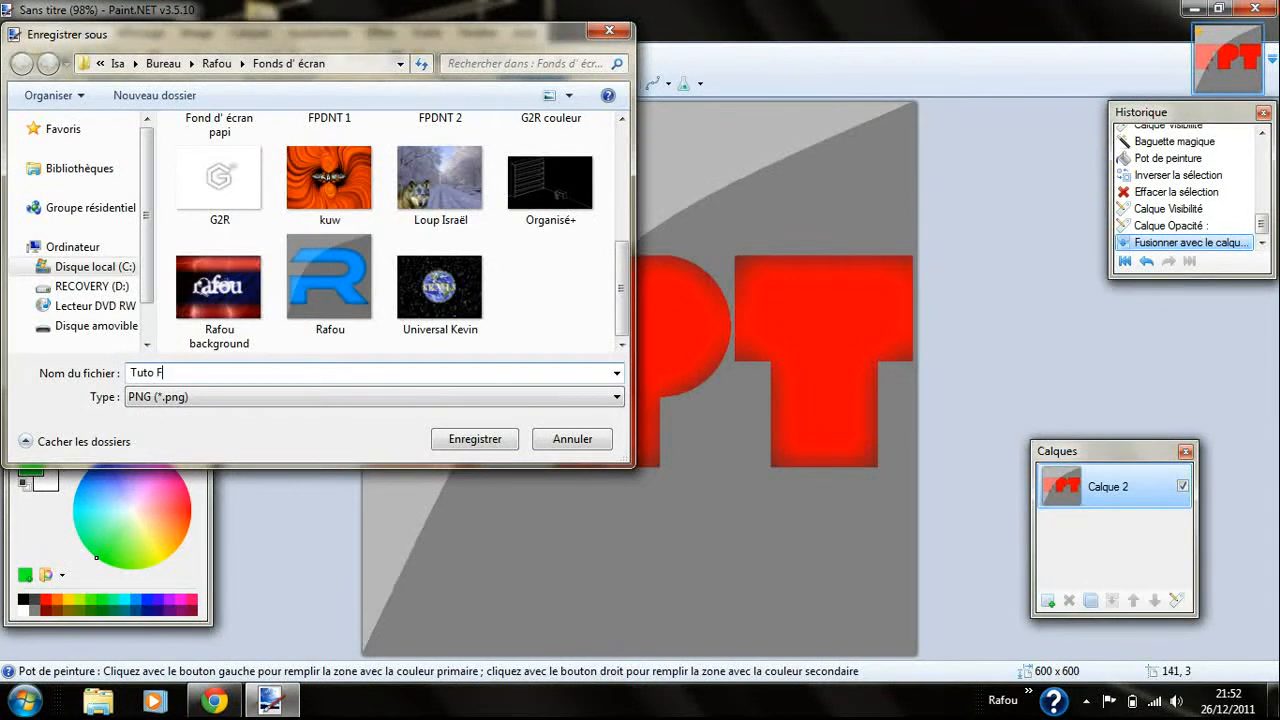
type(" F")
key("BackSpace")
type("icone")
left_click(145, 397)
left_click(474, 441)
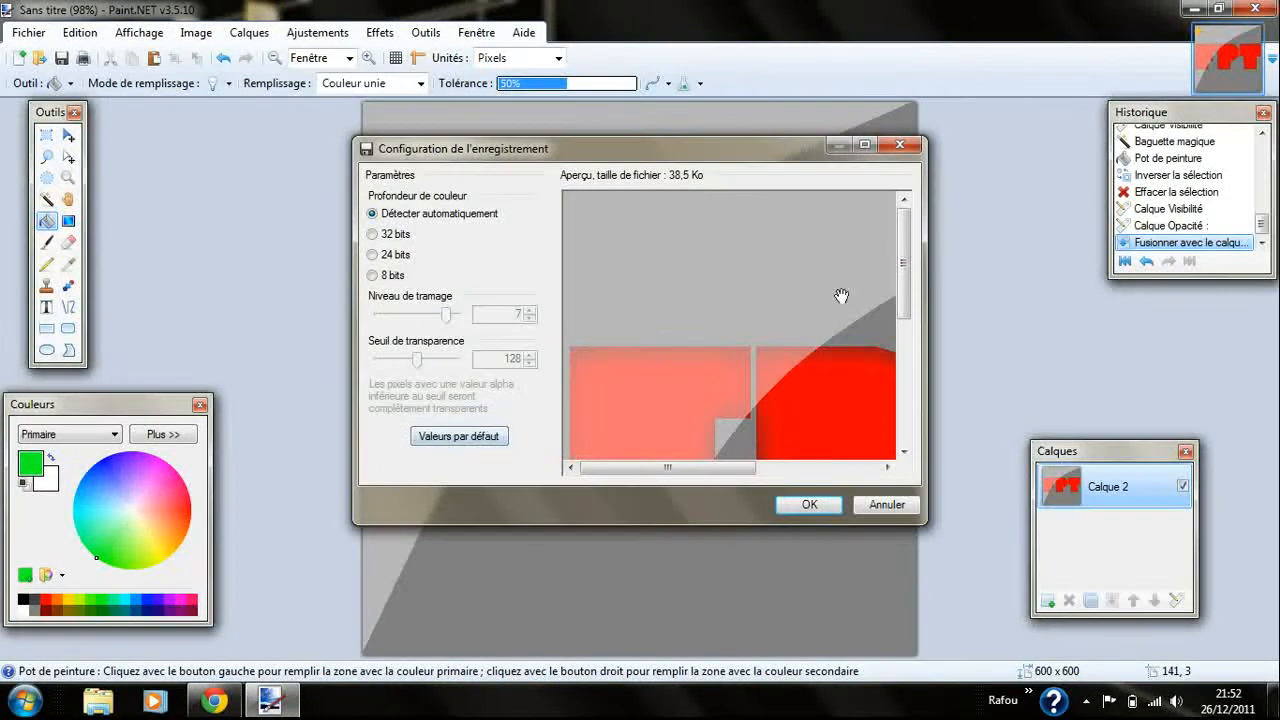
left_click(810, 505)
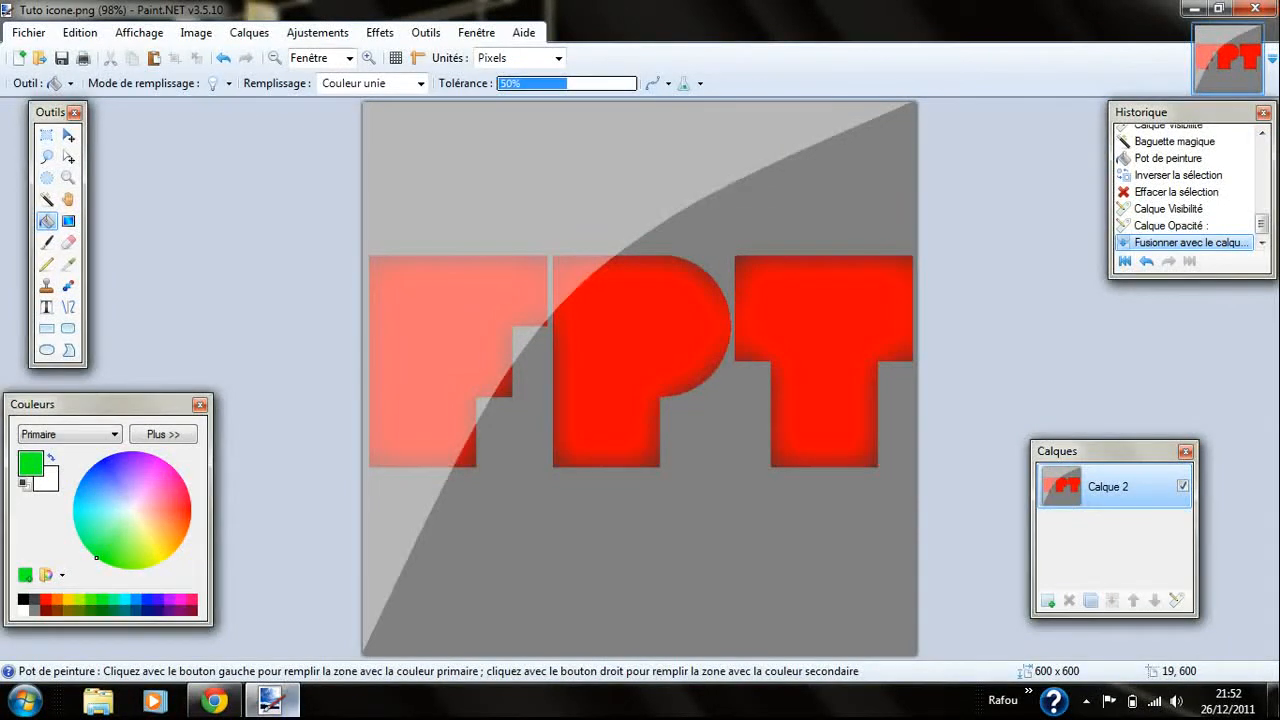
Reset the primary and secondary colours to black and white, and close Paint.NET
mouse_move(290, 703)
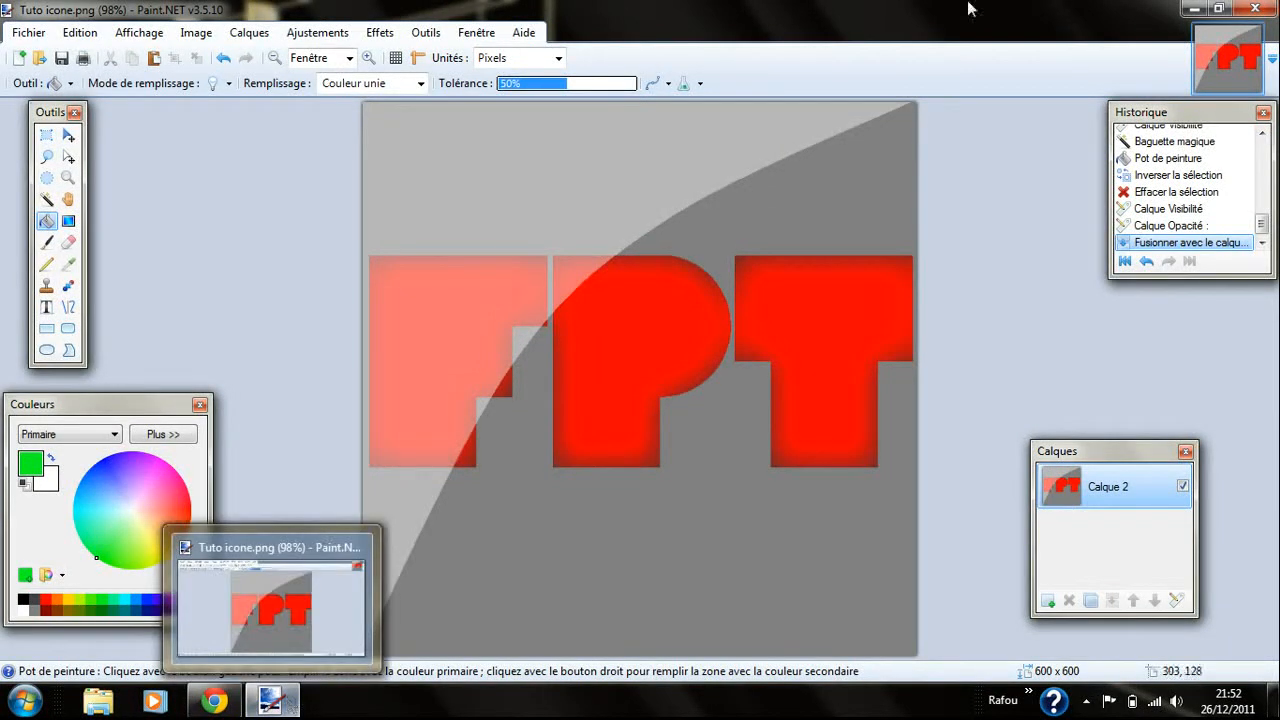
left_click(24, 484)
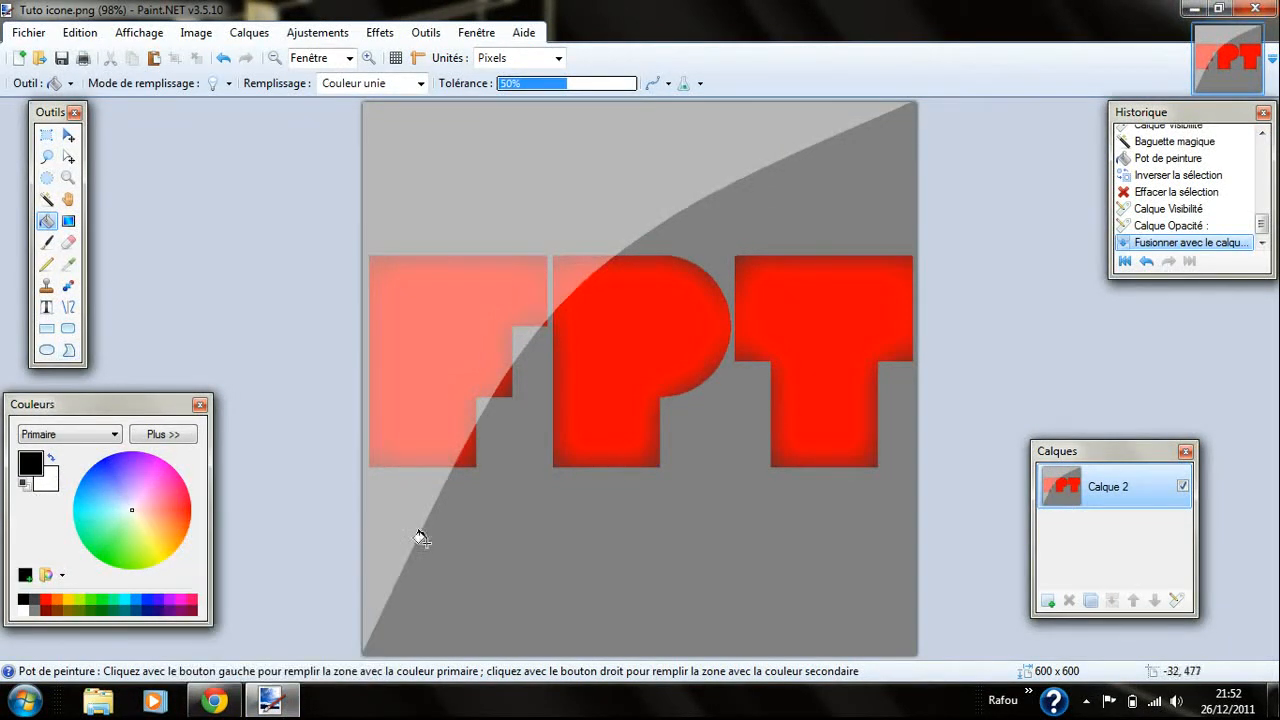
left_click(1271, 11)
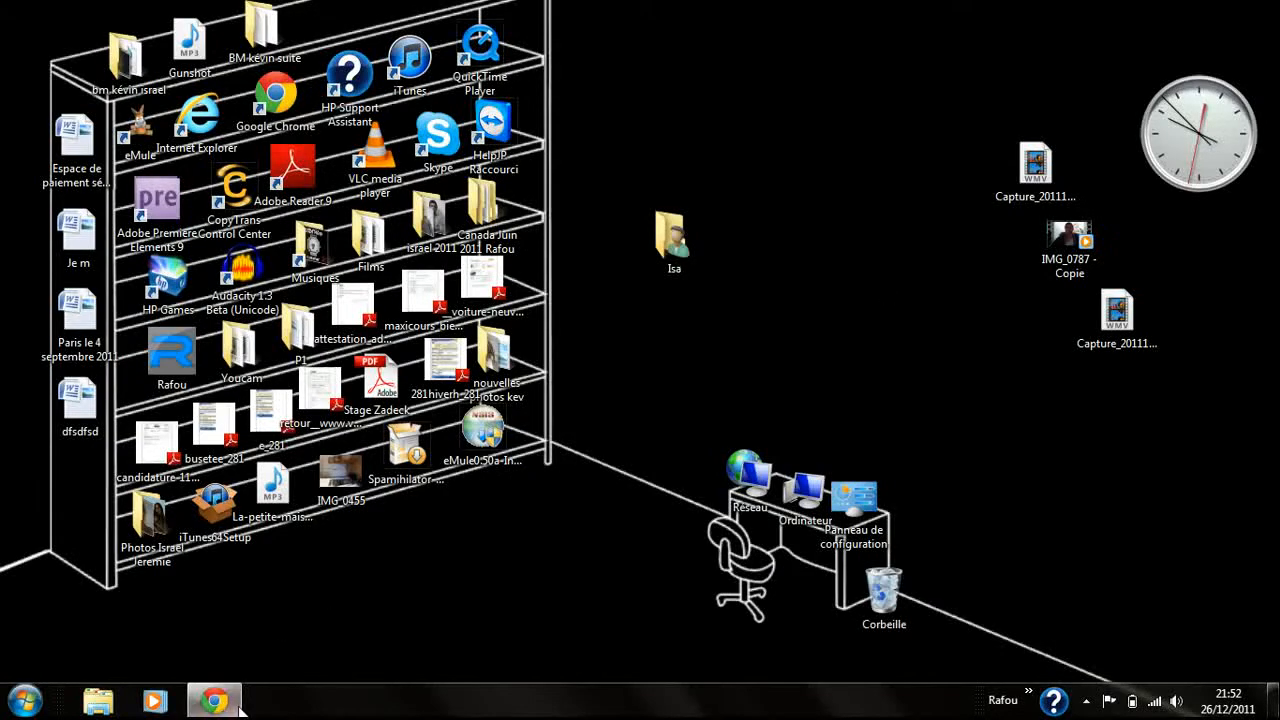
Switch to Chrome and convert Tuto icone.png into icon files on iconverticons.com
left_click(238, 703)
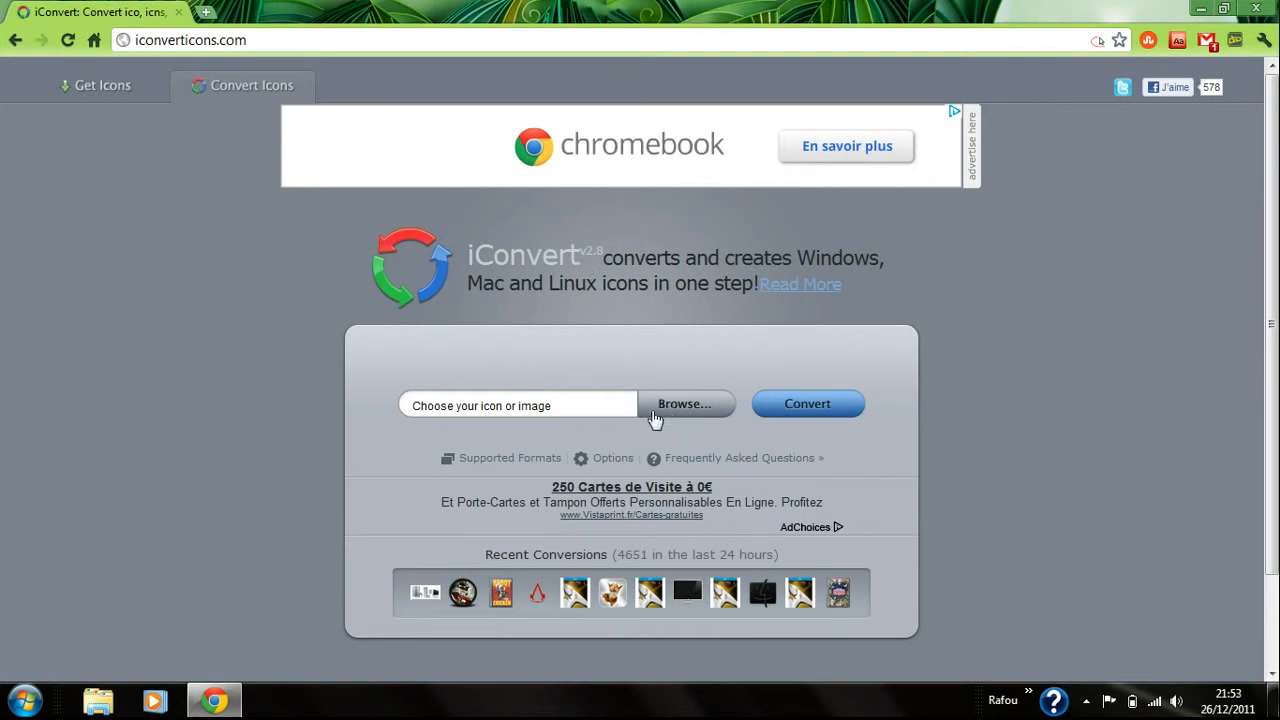
left_click(686, 405)
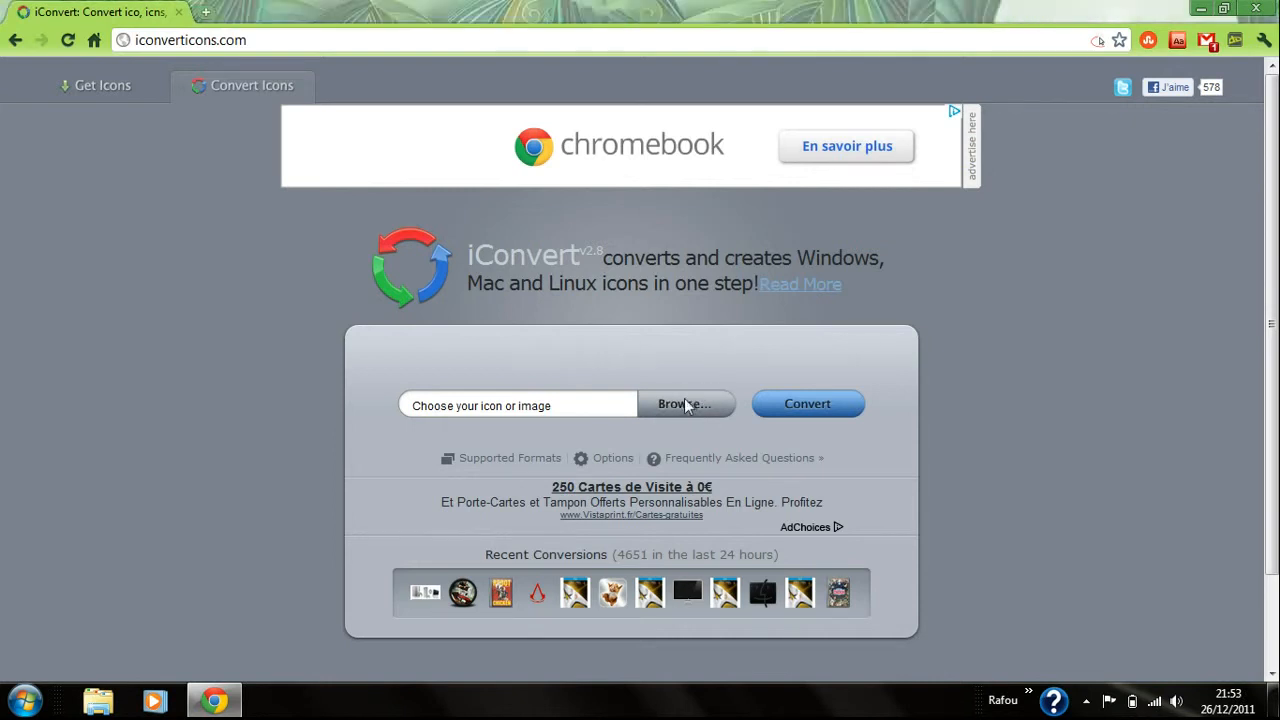
left_click_drag(535, 137, 522, 328)
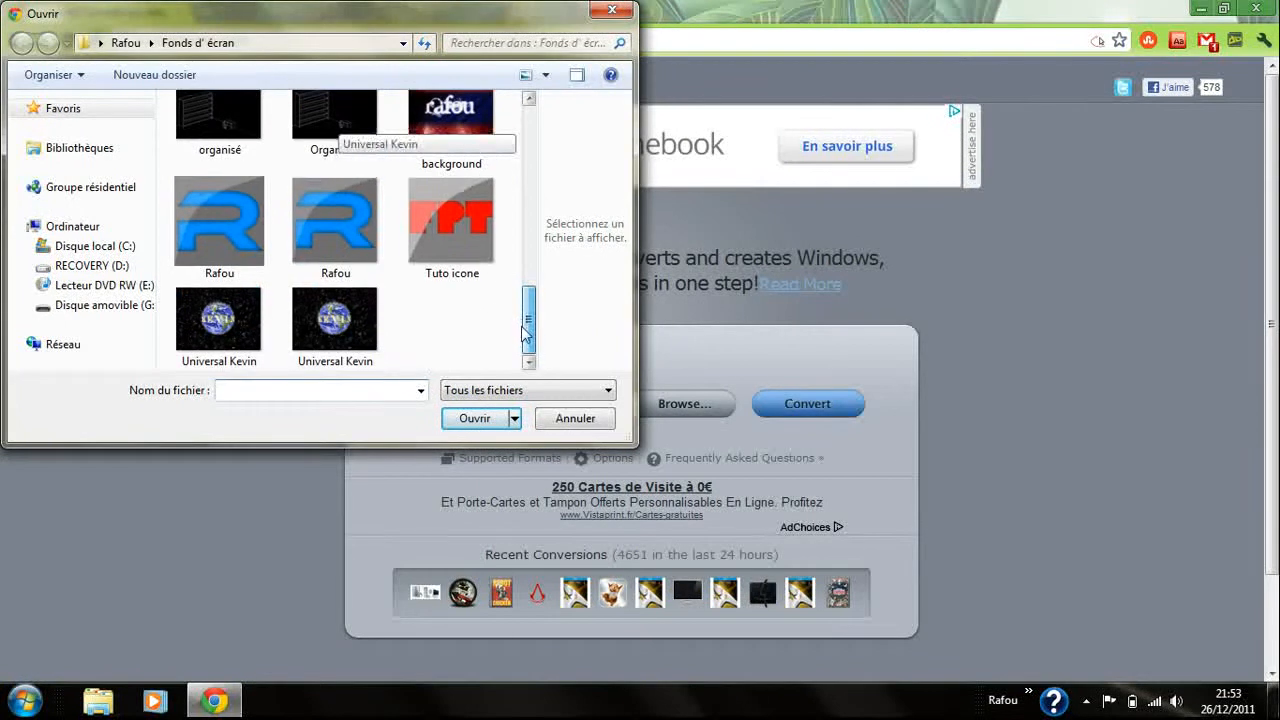
left_click(466, 228)
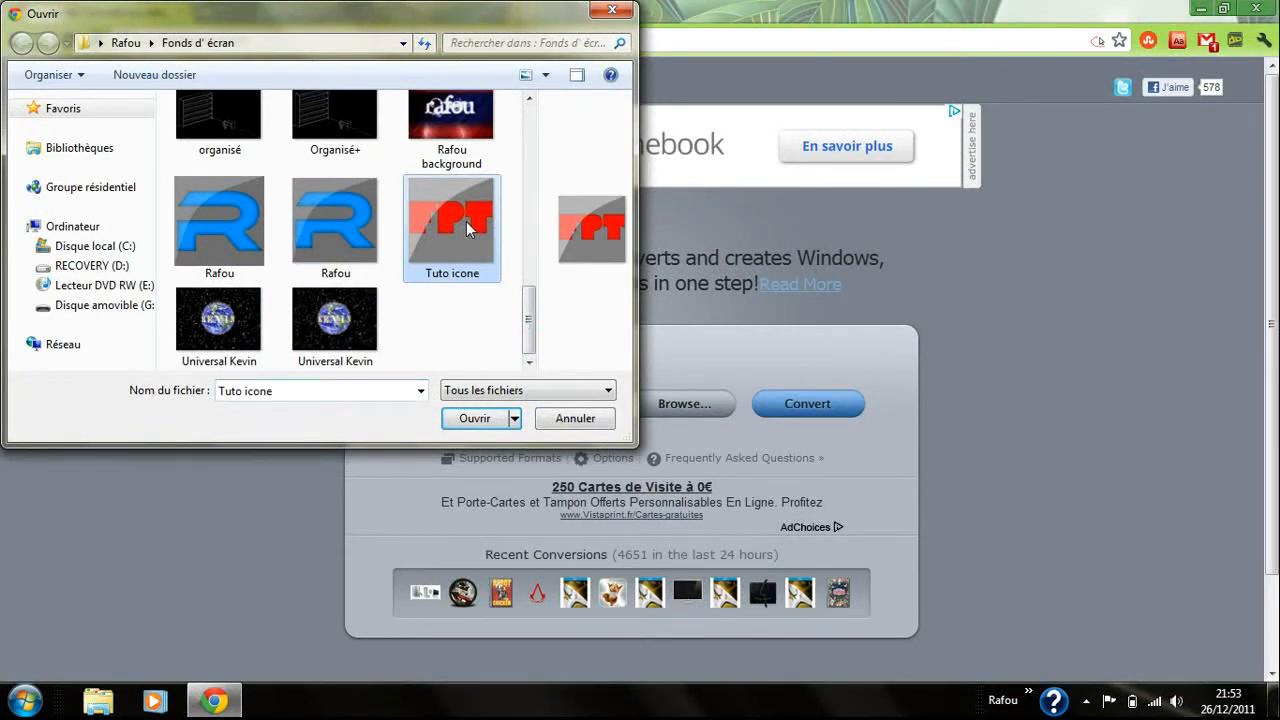
left_click(474, 418)
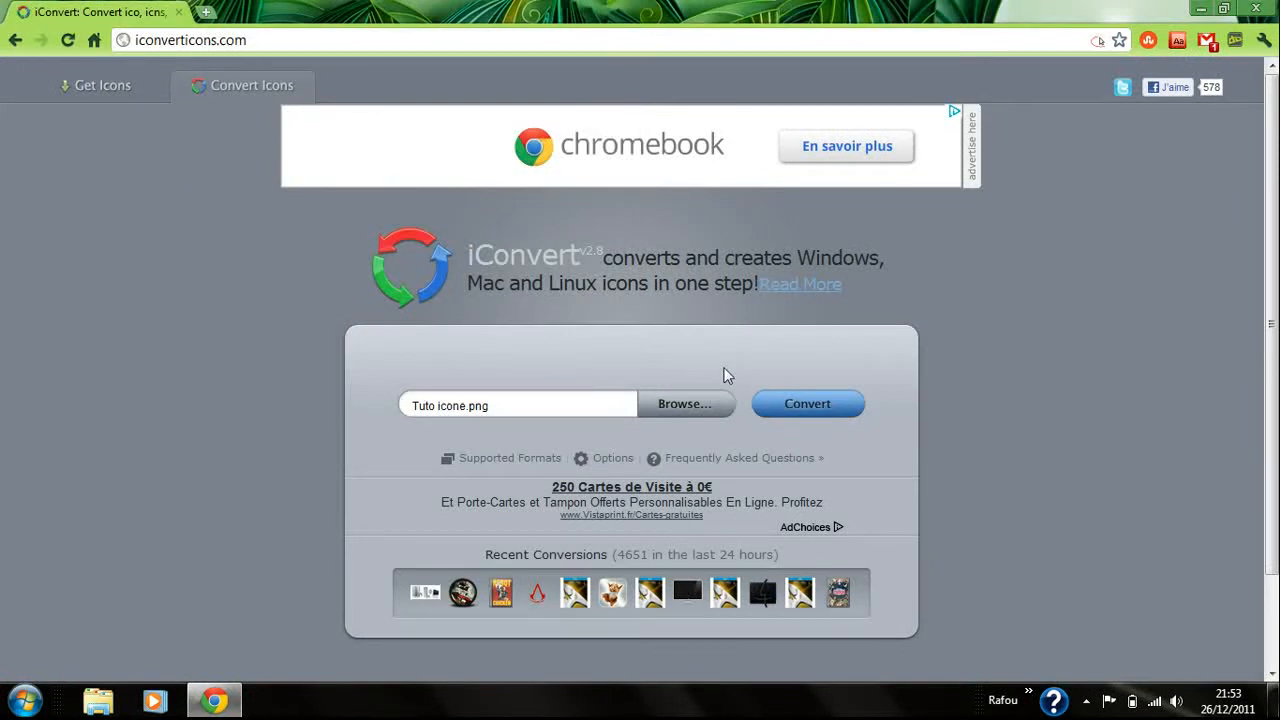
left_click(810, 406)
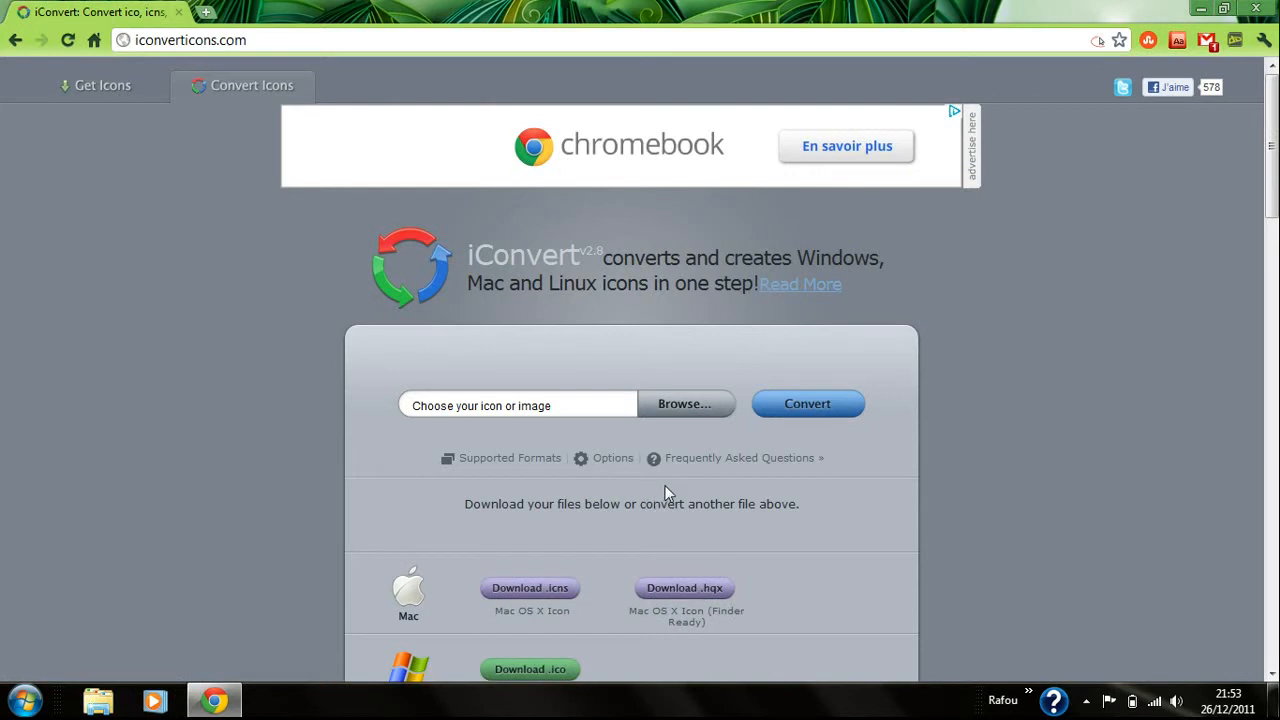
Examine the download formats offered for Mac, Windows and Linux and the previews of the converted FPT icon
scroll(664, 486, "down", 3)
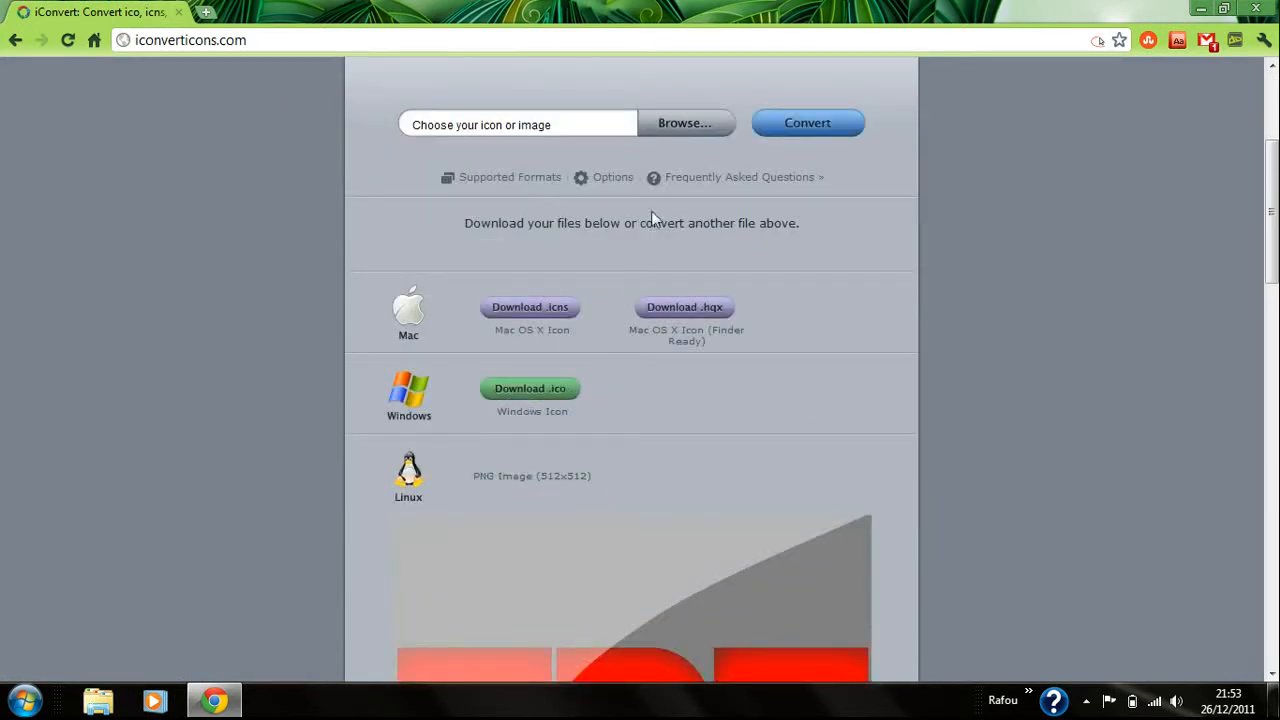
scroll(560, 340, "down", 6)
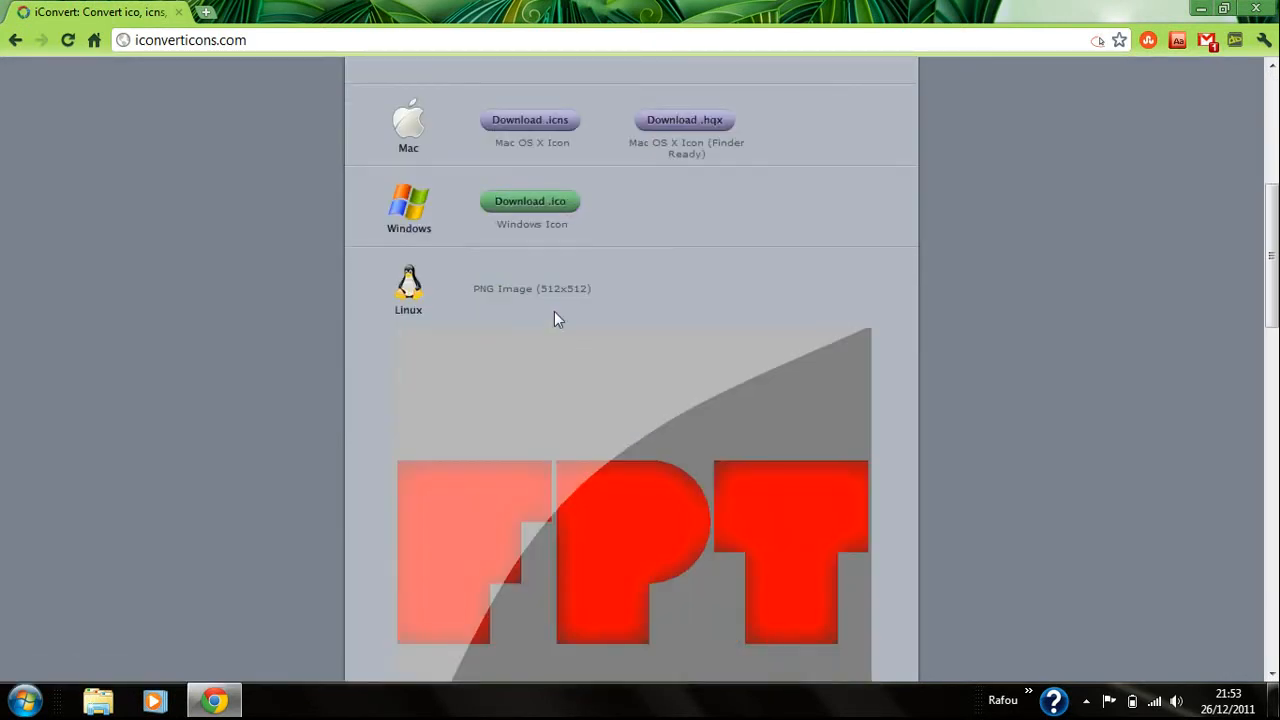
scroll(556, 289, "down", 2)
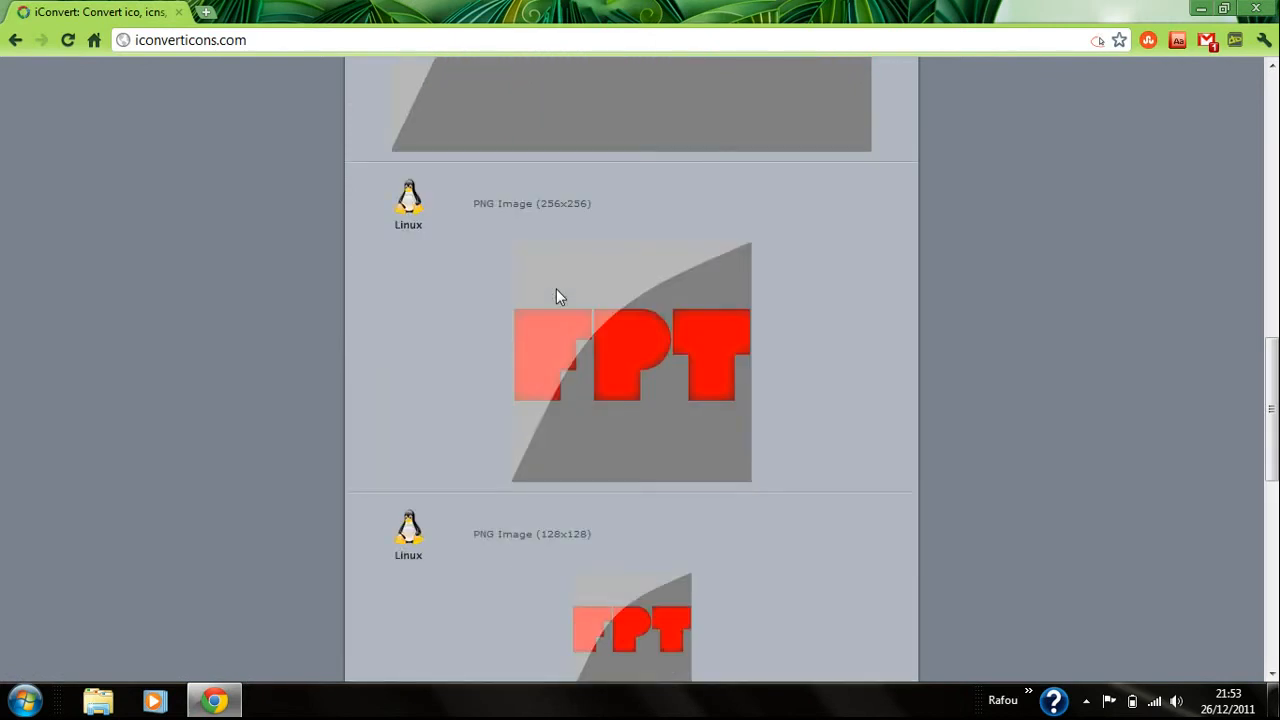
scroll(556, 289, "up", 1)
scroll(545, 290, "down", 5)
scroll(545, 290, "down", 4)
scroll(544, 285, "up", 15)
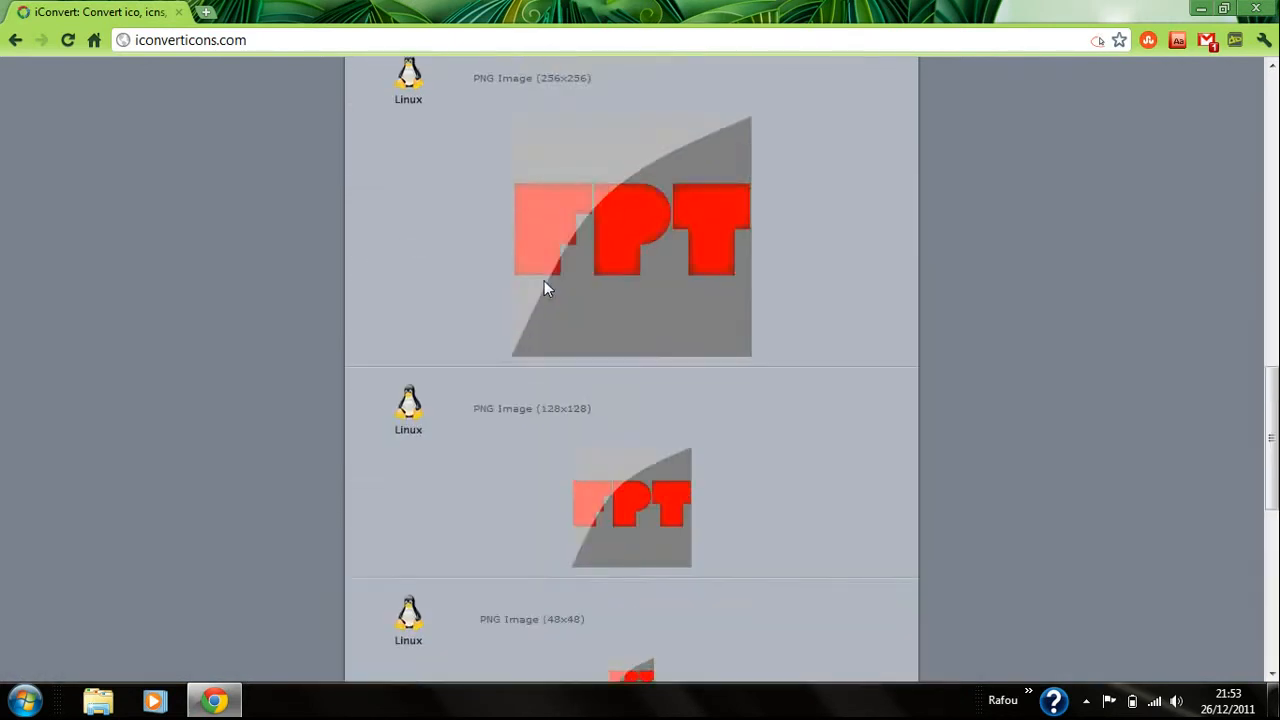
scroll(460, 360, "down", 1)
scroll(524, 279, "up", 1)
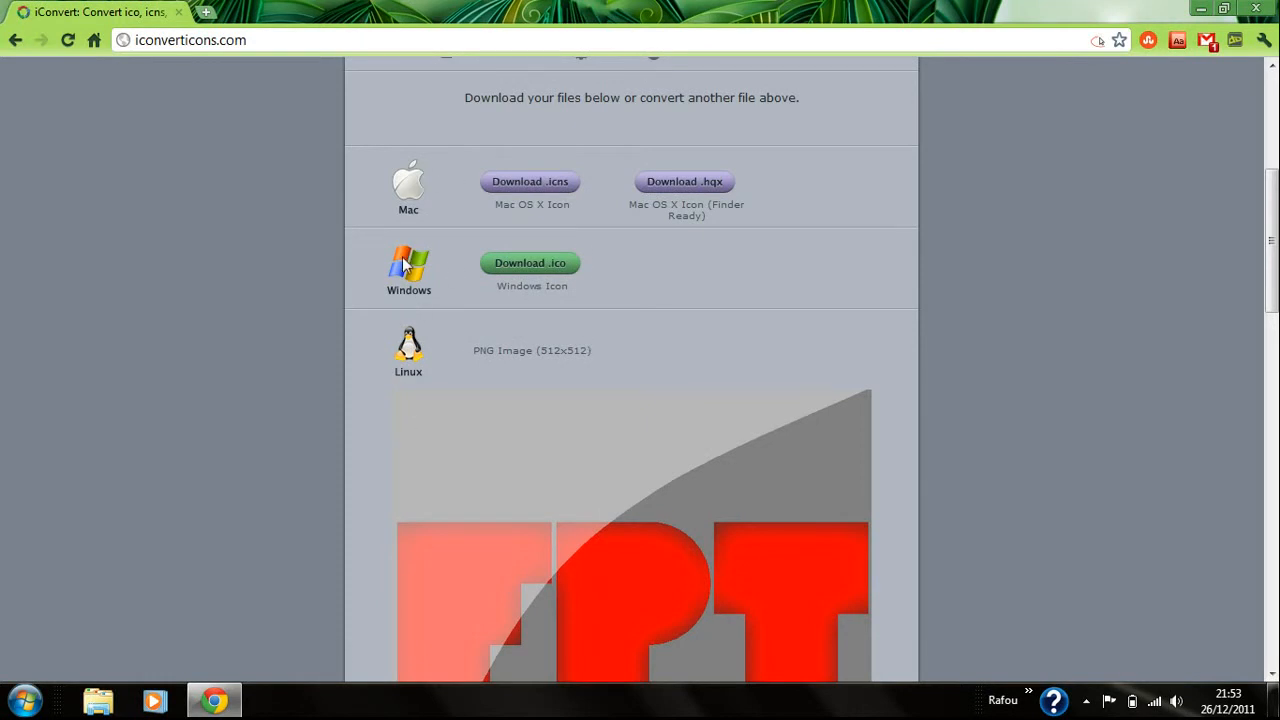
Download the Windows .ico version of the icon and save it in the Bureau folder as "Tuto icone"
left_click(524, 266)
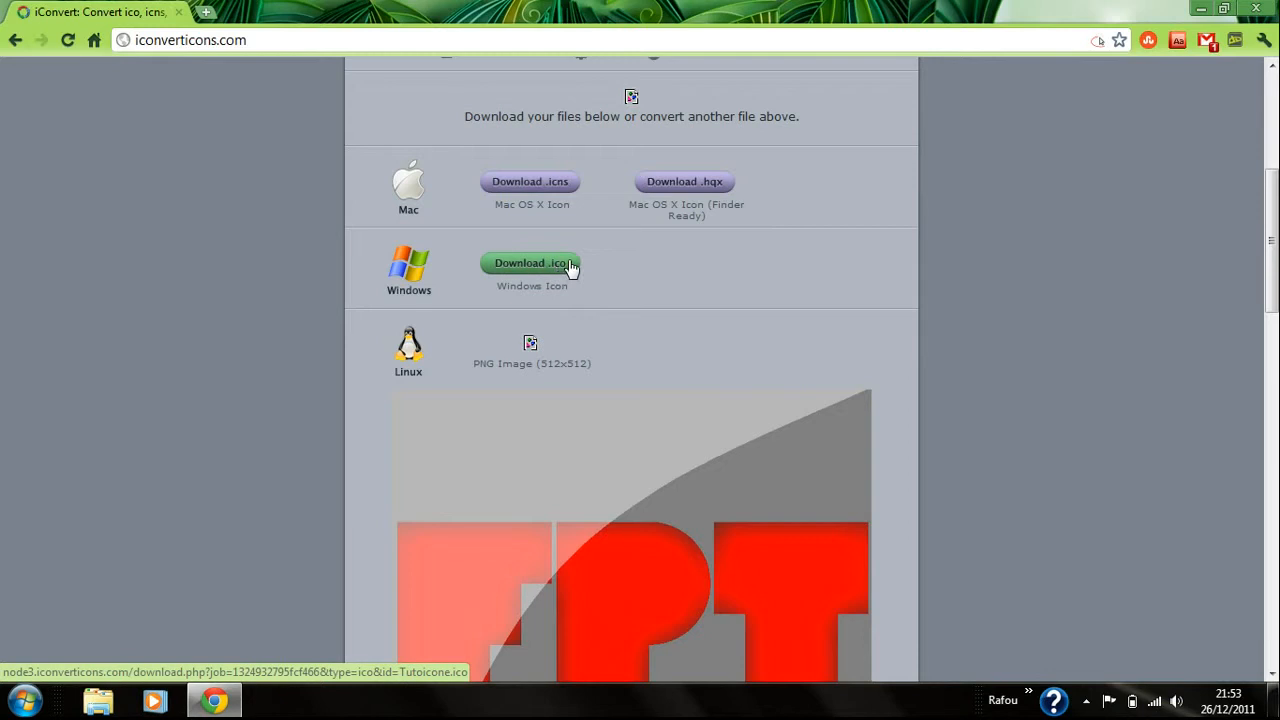
left_click(537, 266)
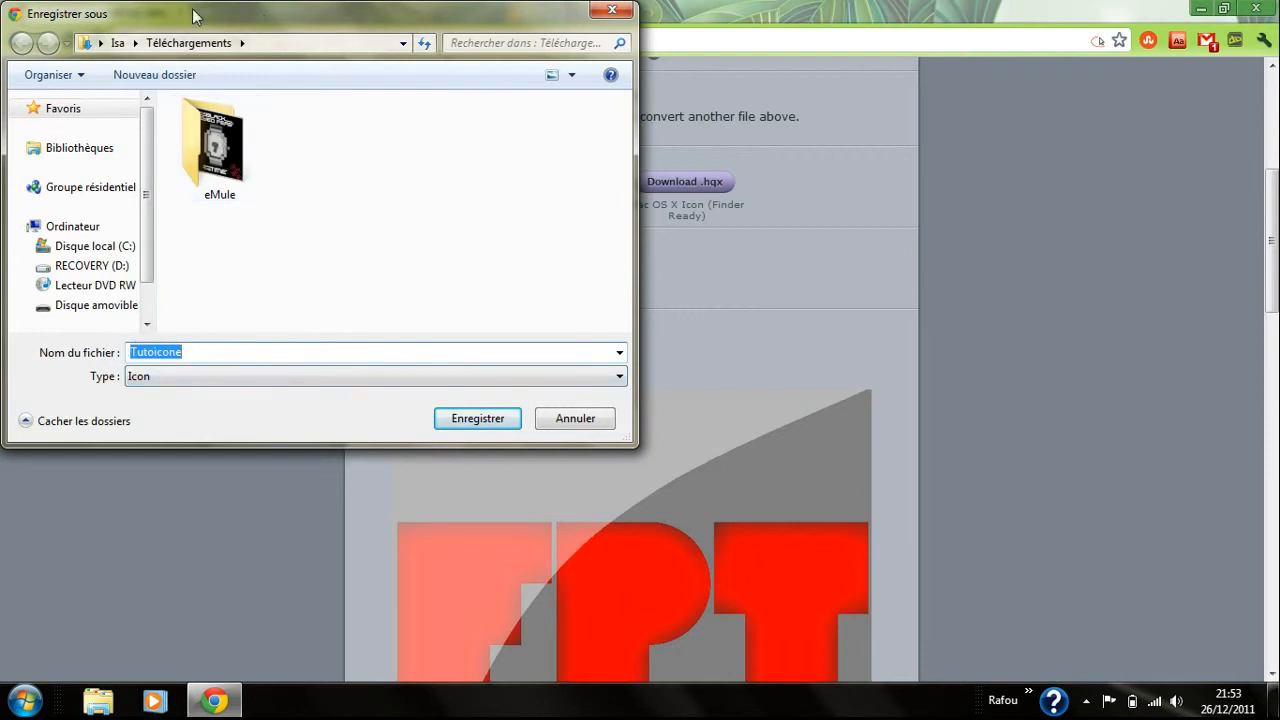
left_click(136, 44)
left_click(143, 85)
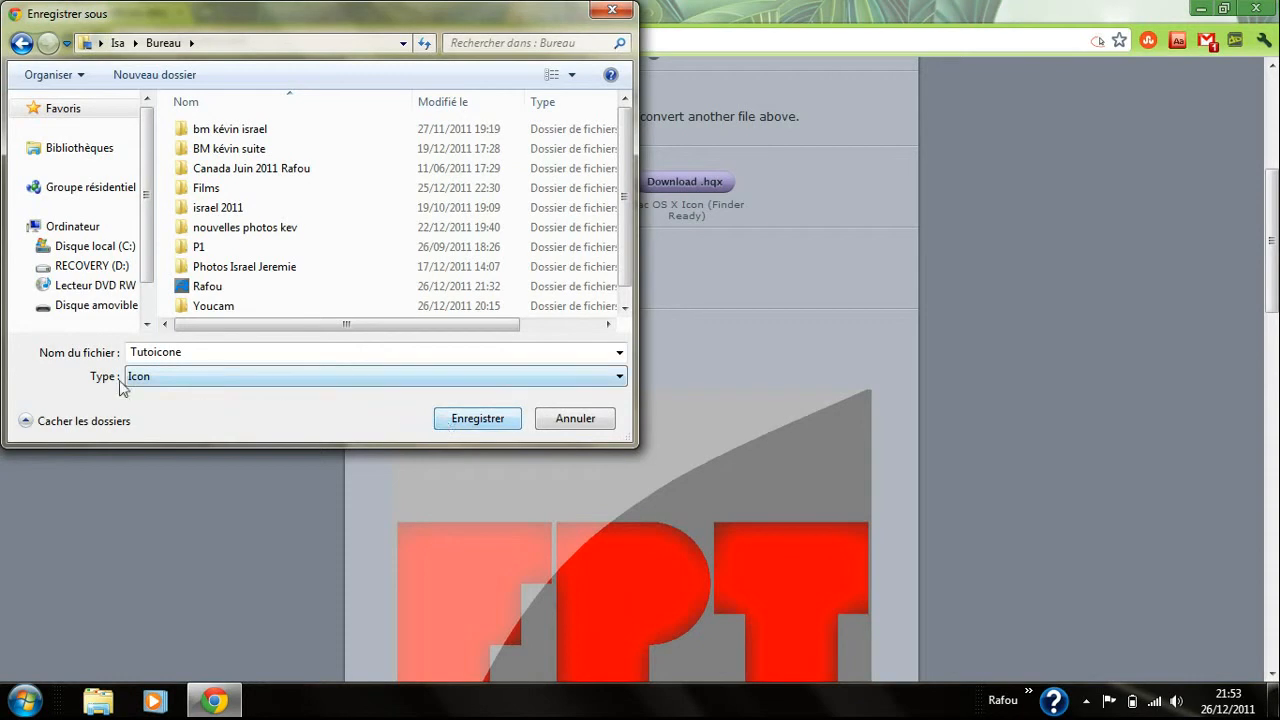
double_click(154, 354)
left_click(152, 353)
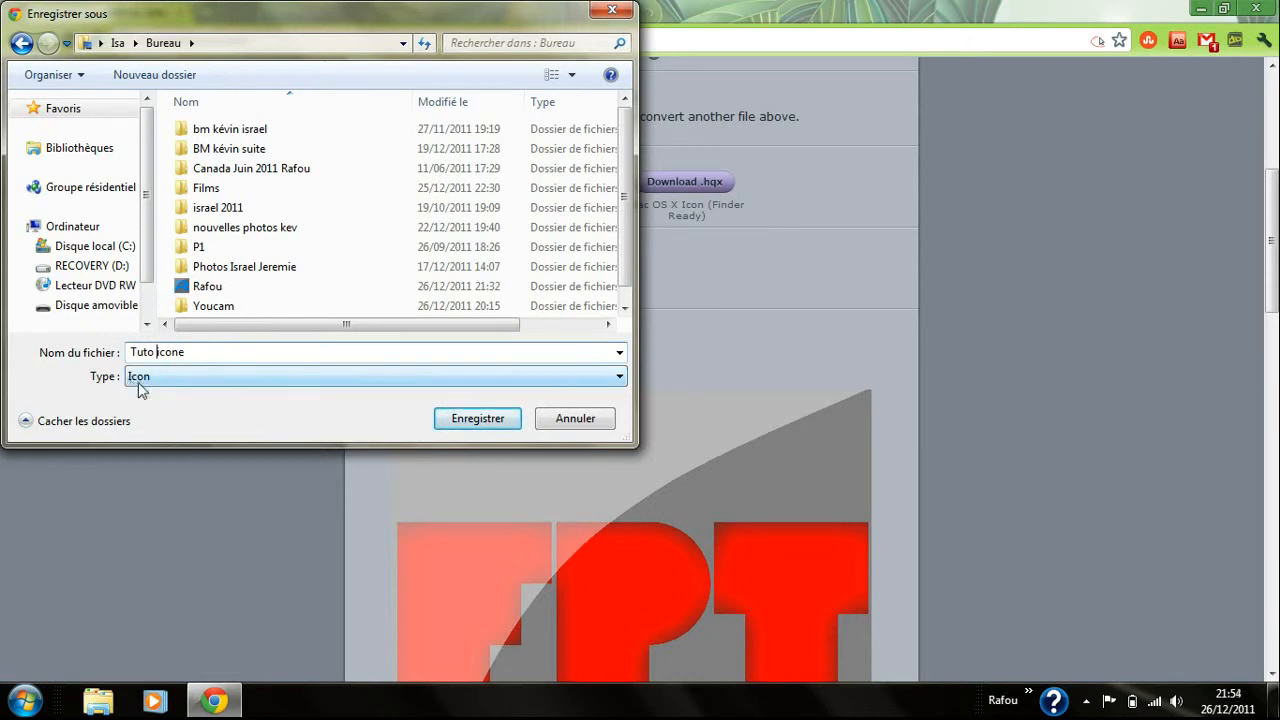
left_click(476, 419)
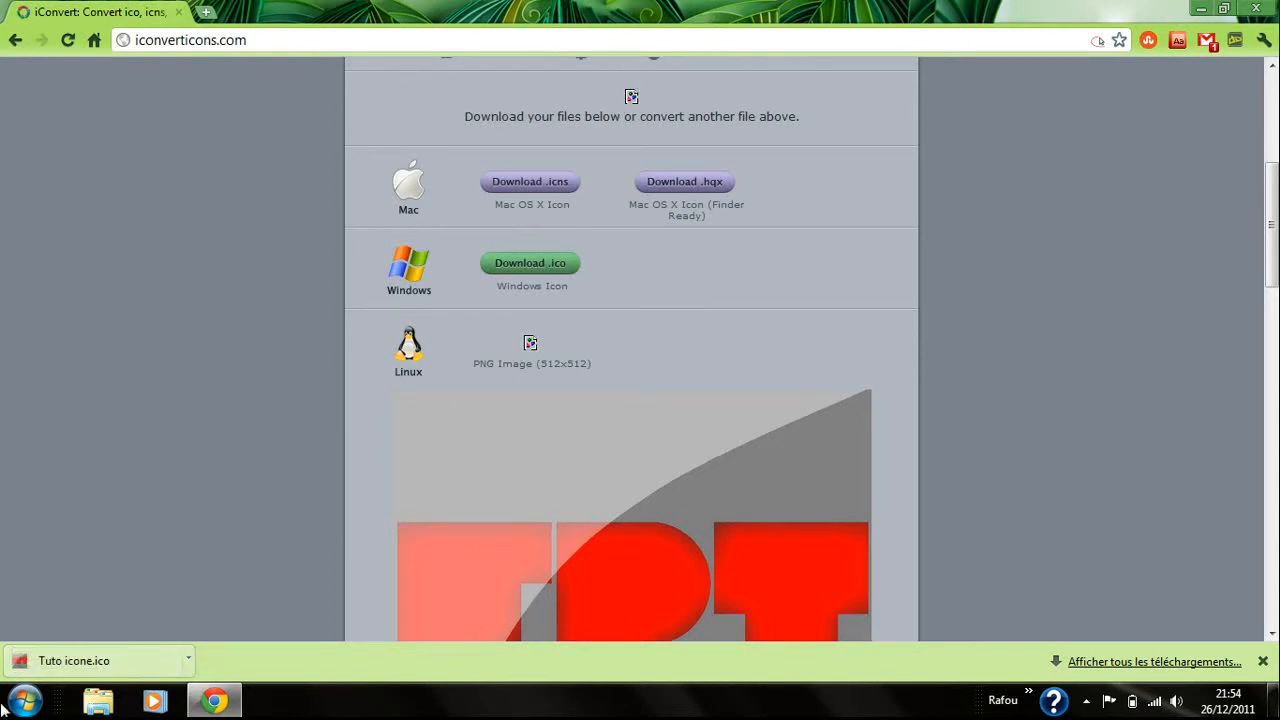
Close Chrome, create a desktop folder named "Tuto icone" and move the Tuto icone icon file into it
left_click(1256, 9)
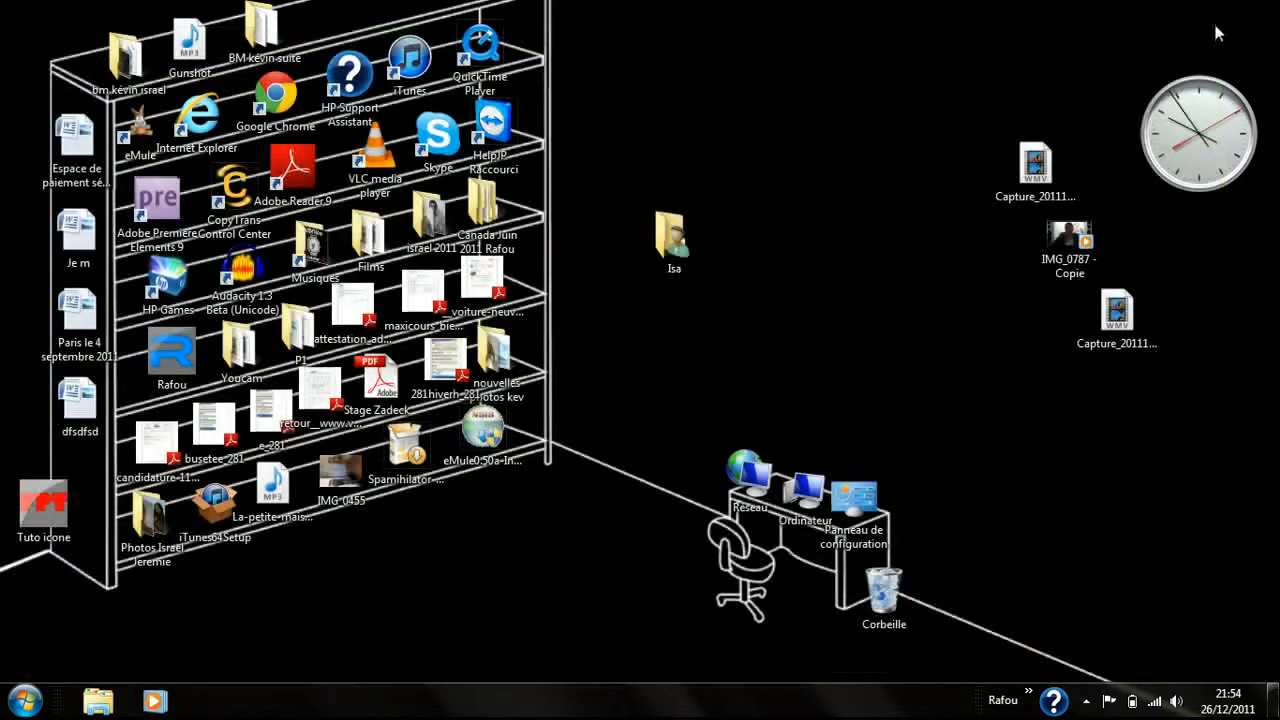
left_click_drag(40, 505, 820, 72)
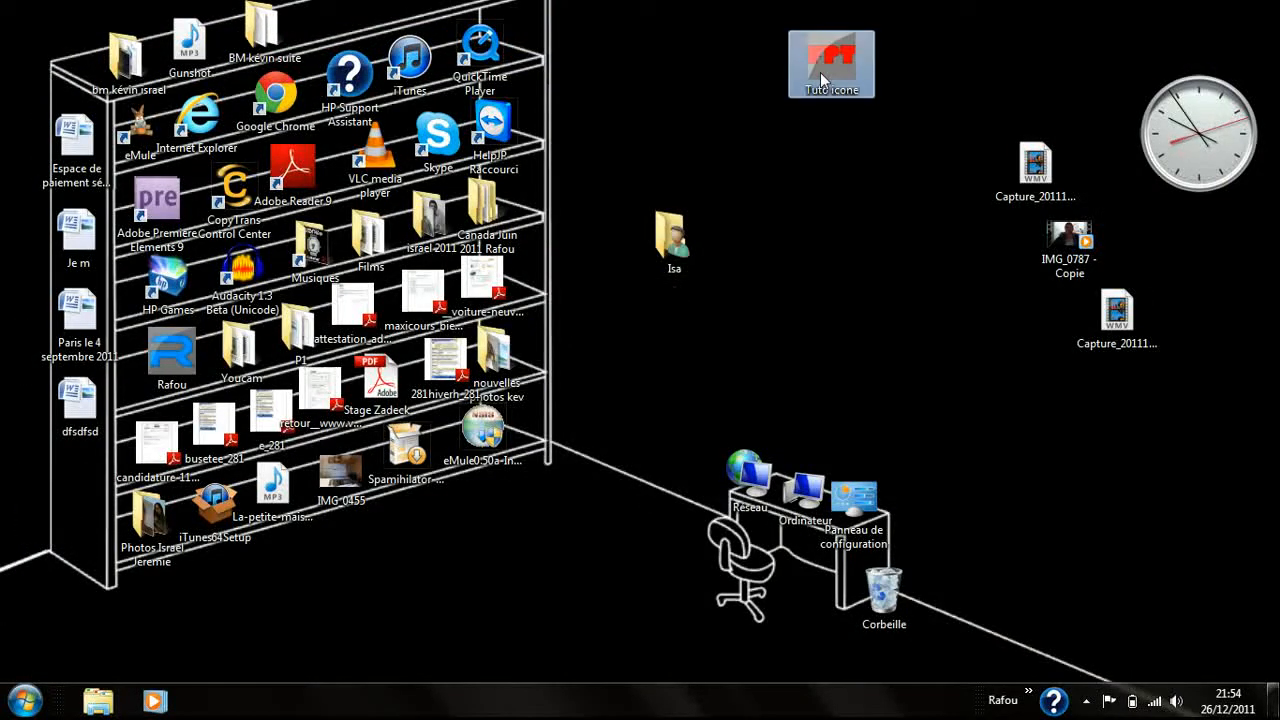
right_click(826, 175)
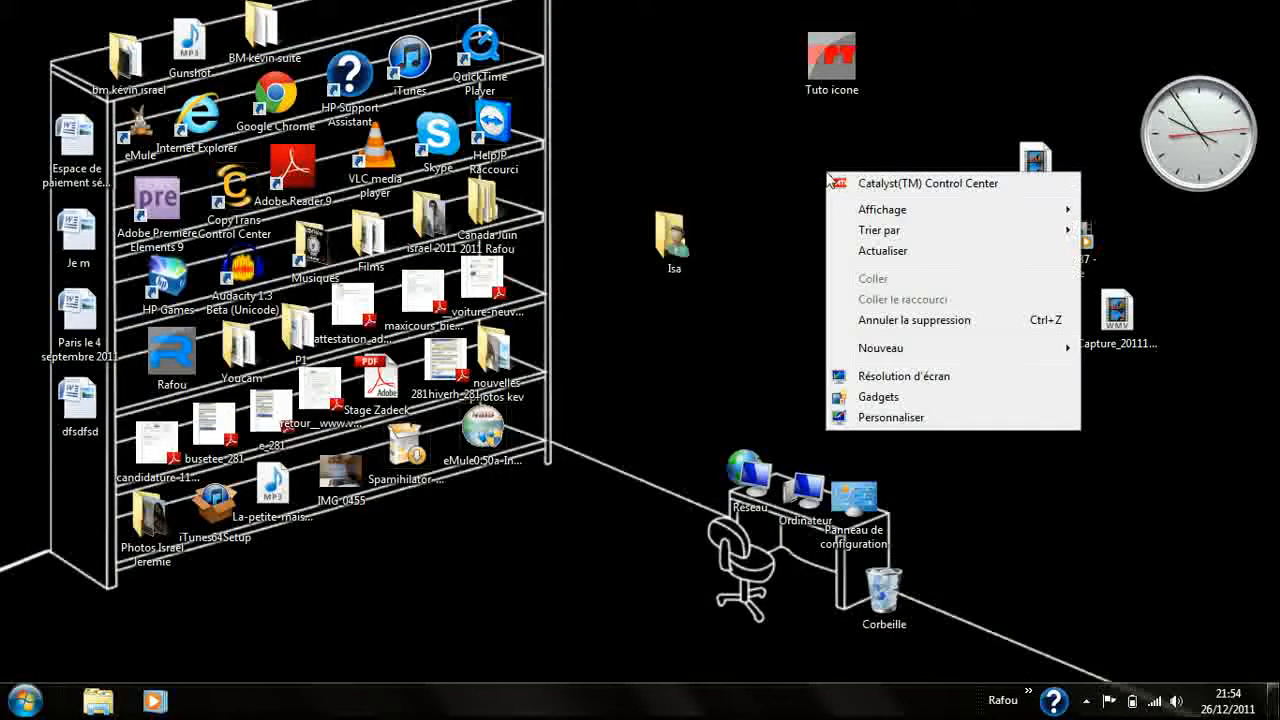
mouse_move(981, 358)
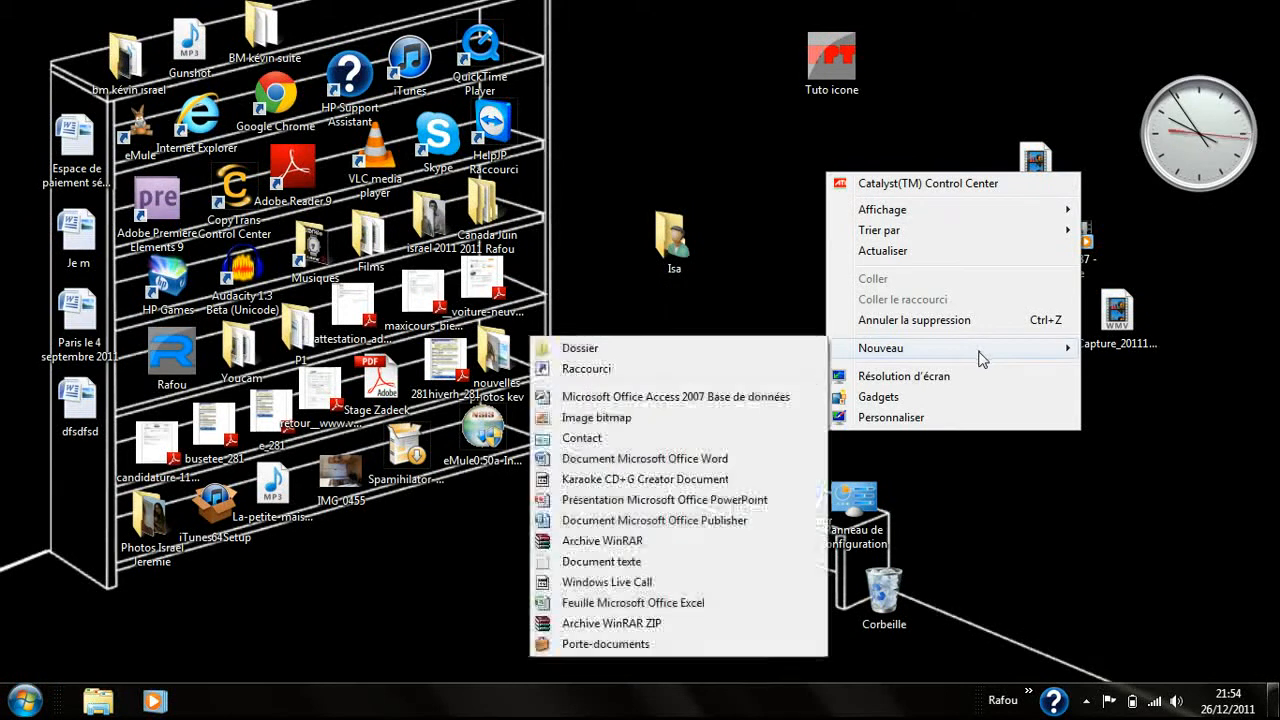
left_click(714, 347)
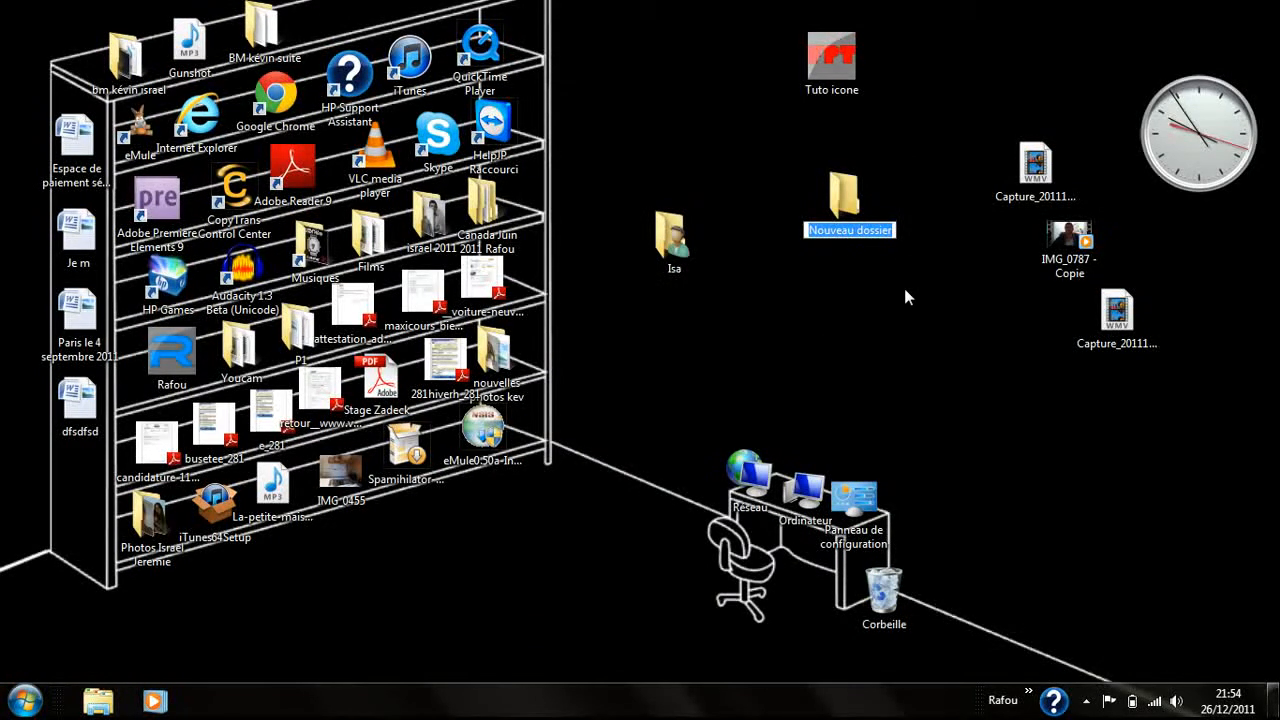
type("Tuto icone")
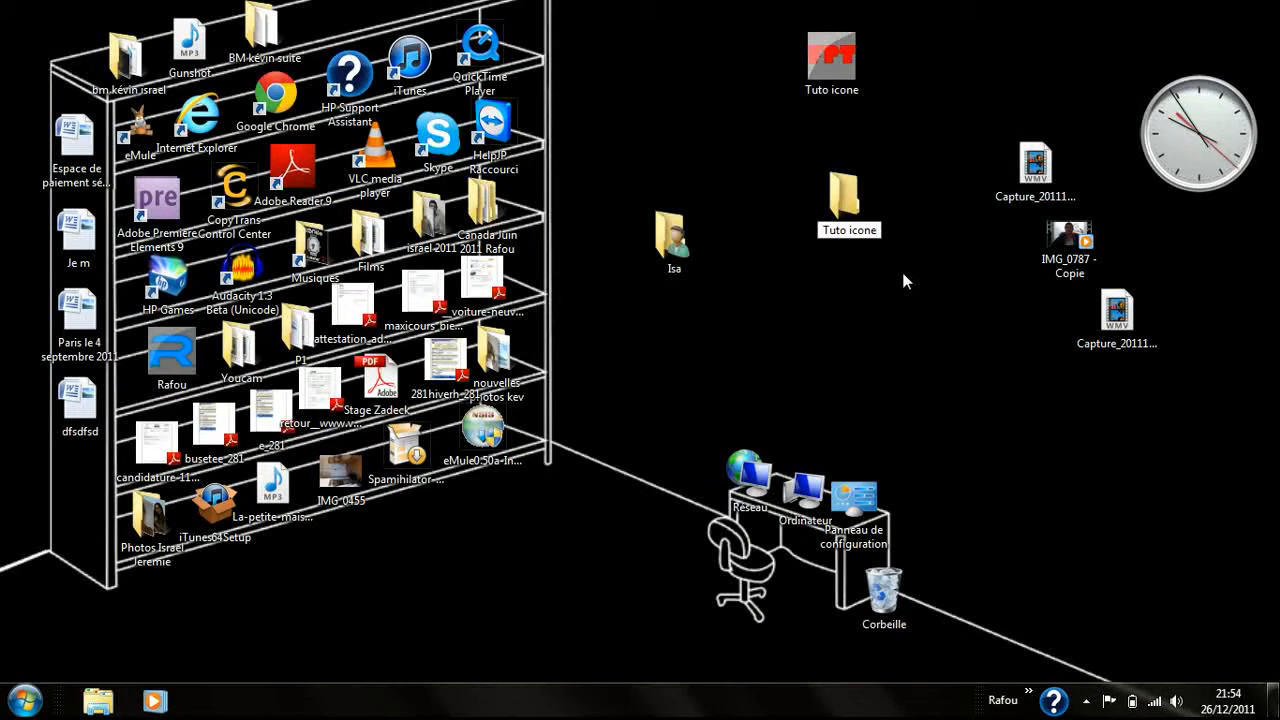
key("Return")
left_click_drag(842, 62, 851, 207)
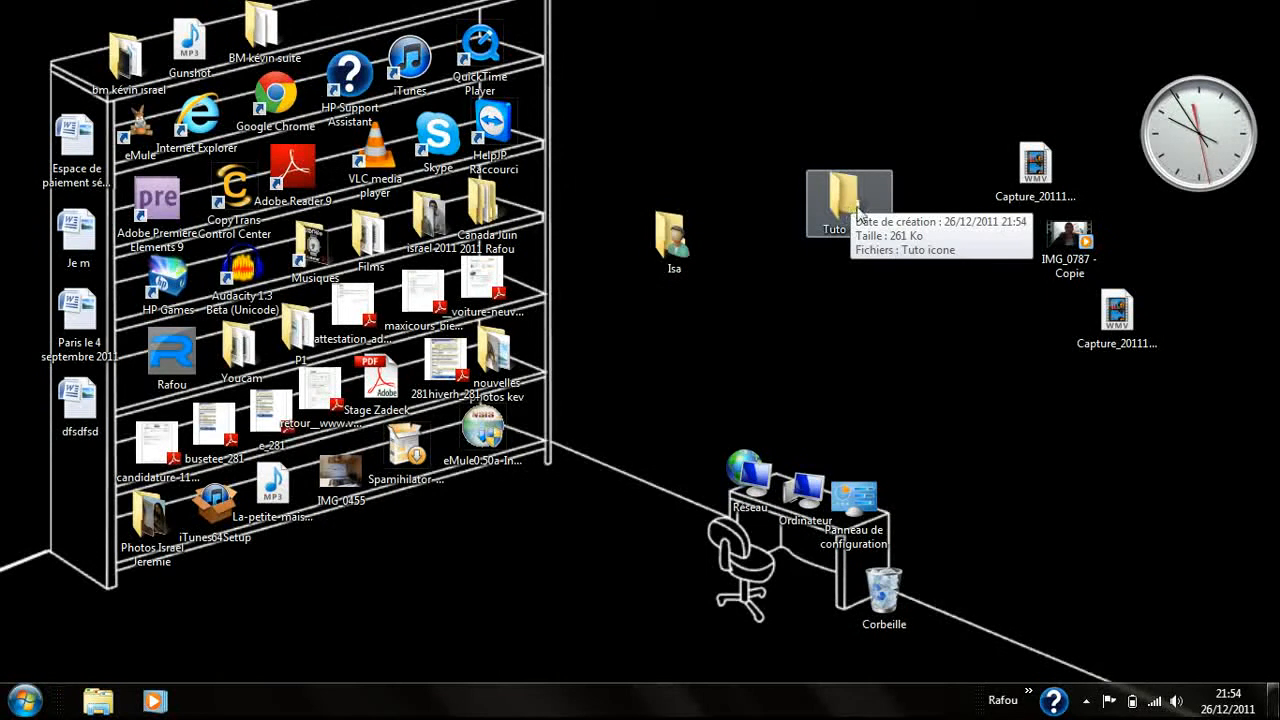
Open the icon selection dialog from the Tuto icone folder's customization properties
left_click(842, 207)
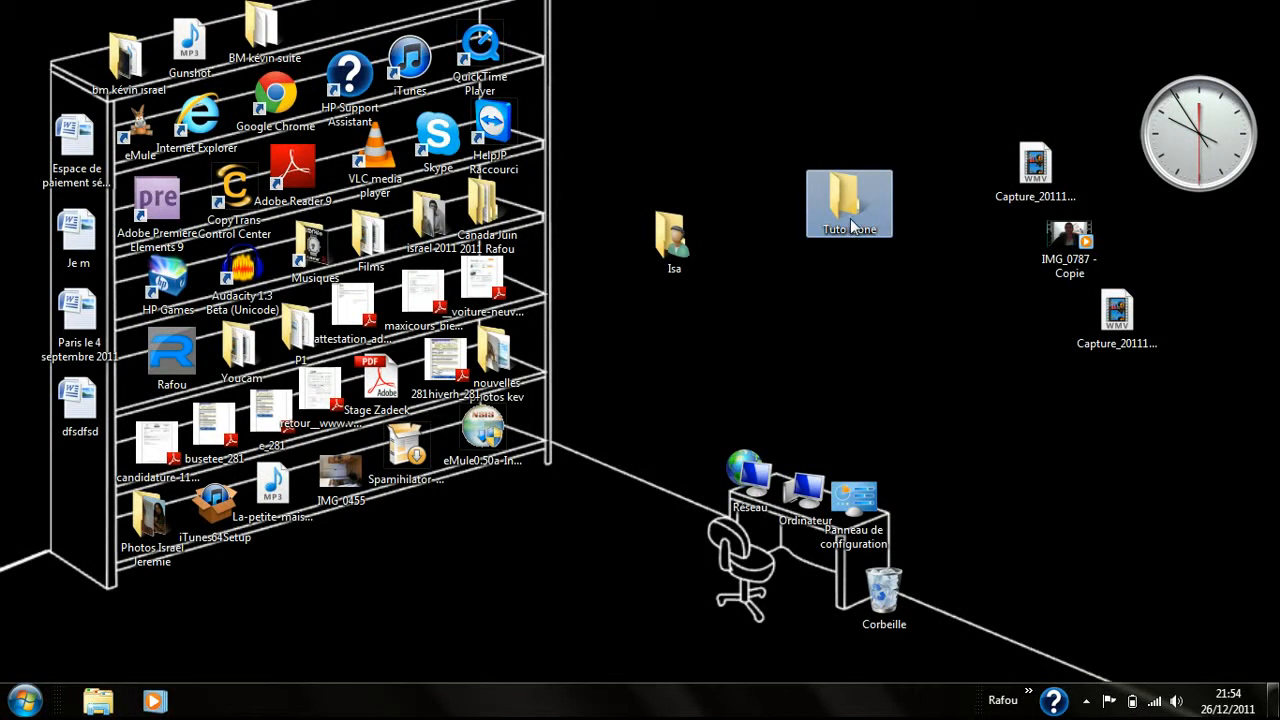
right_click(851, 226)
left_click(926, 646)
left_click(1119, 270)
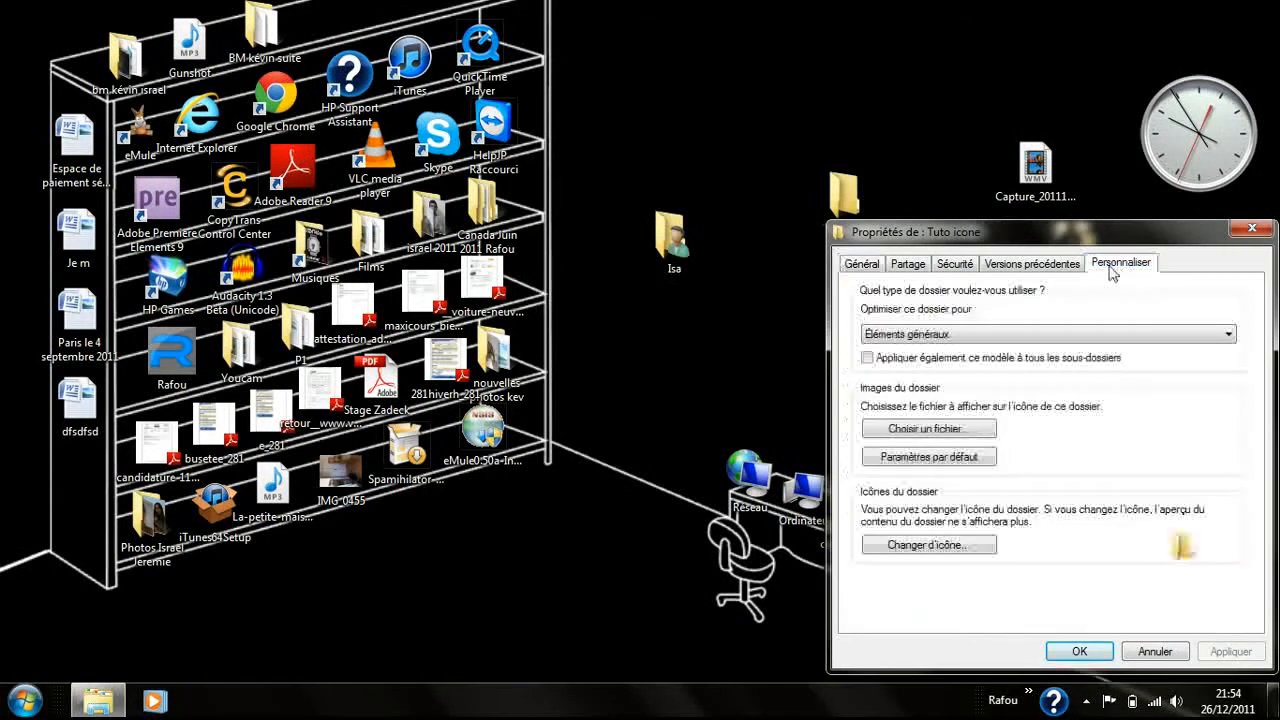
left_click_drag(1036, 234, 864, 186)
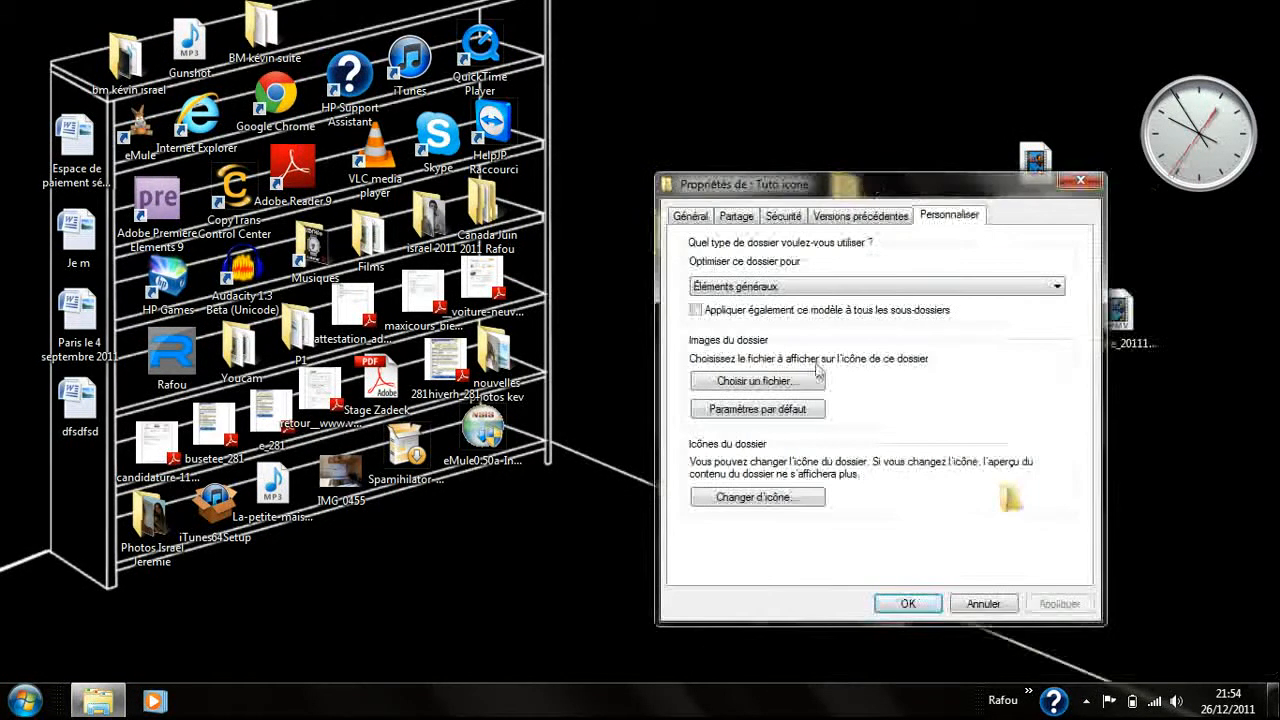
left_click(750, 498)
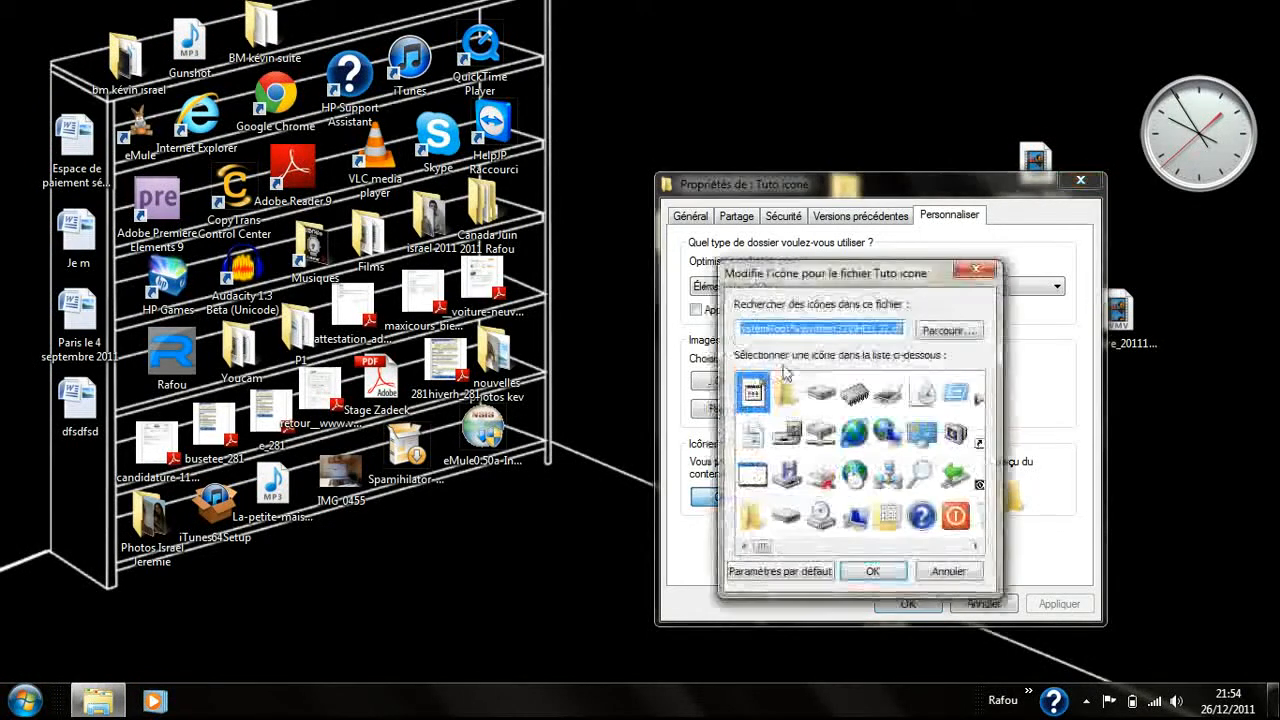
Set the folder's icon to the Tuto icone icon file stored in Bureau > Tuto icone, and confirm the folder properties
left_click(942, 331)
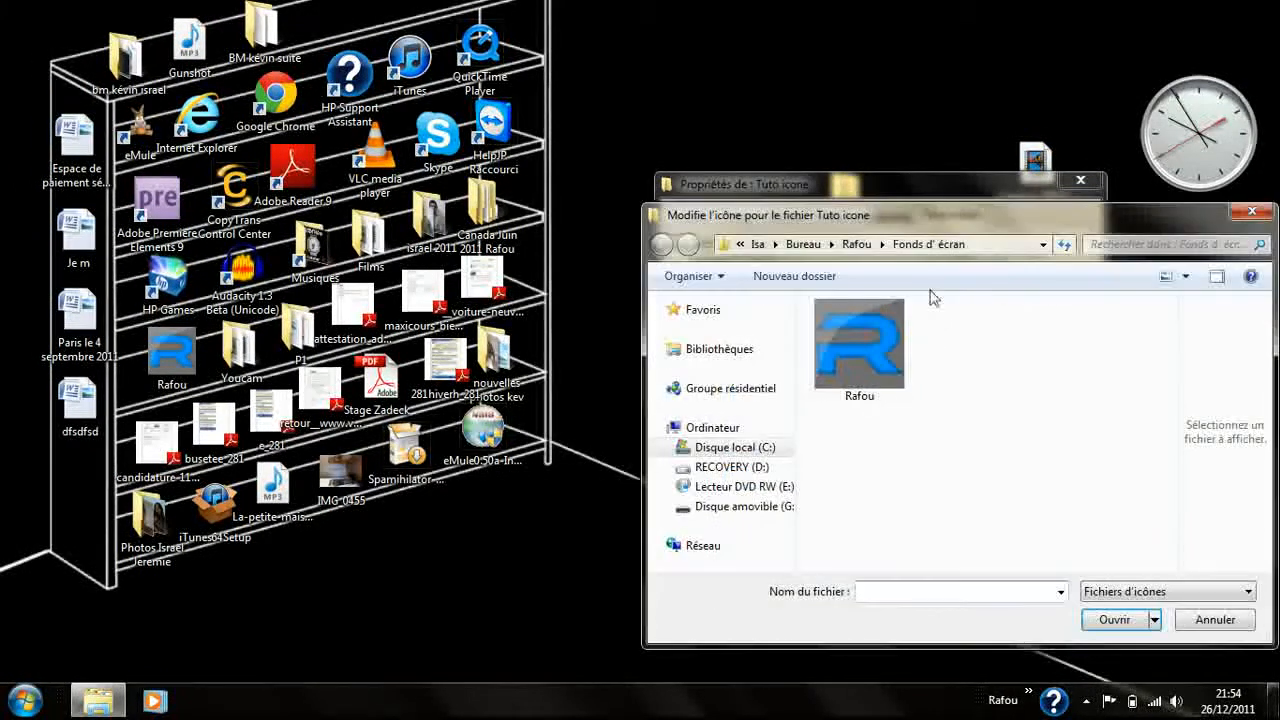
left_click_drag(914, 236, 860, 231)
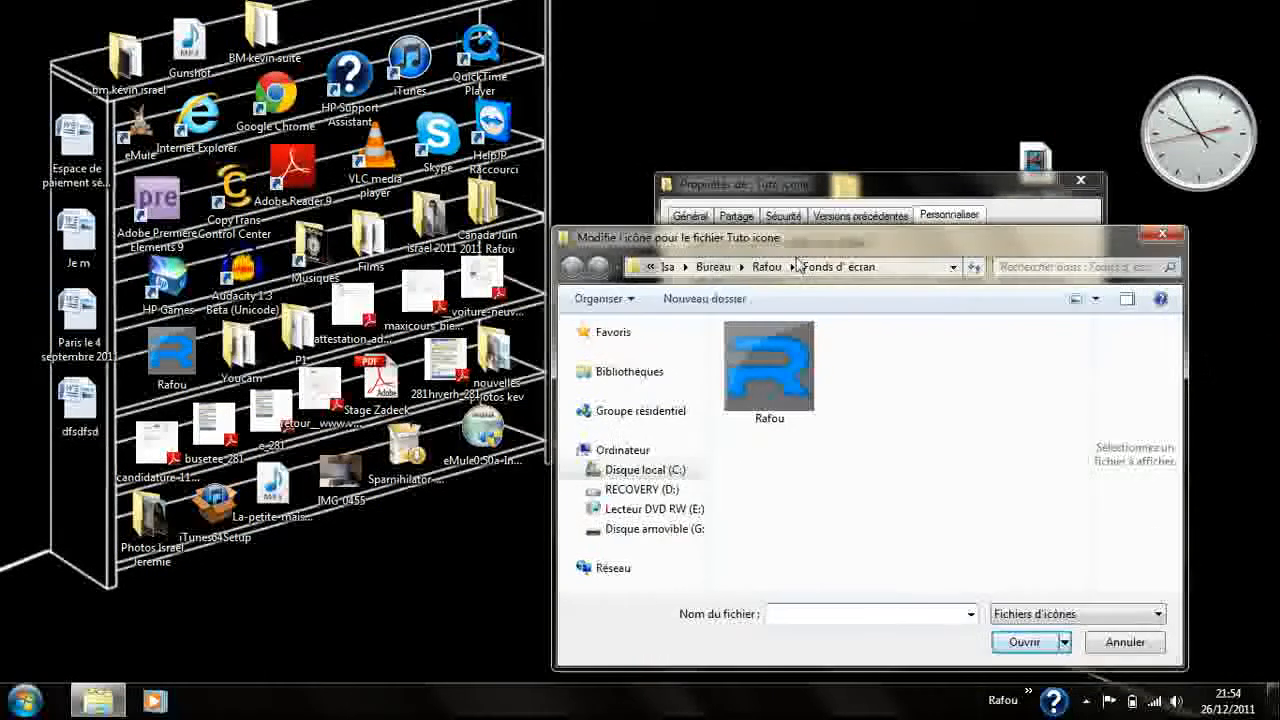
left_click(714, 267)
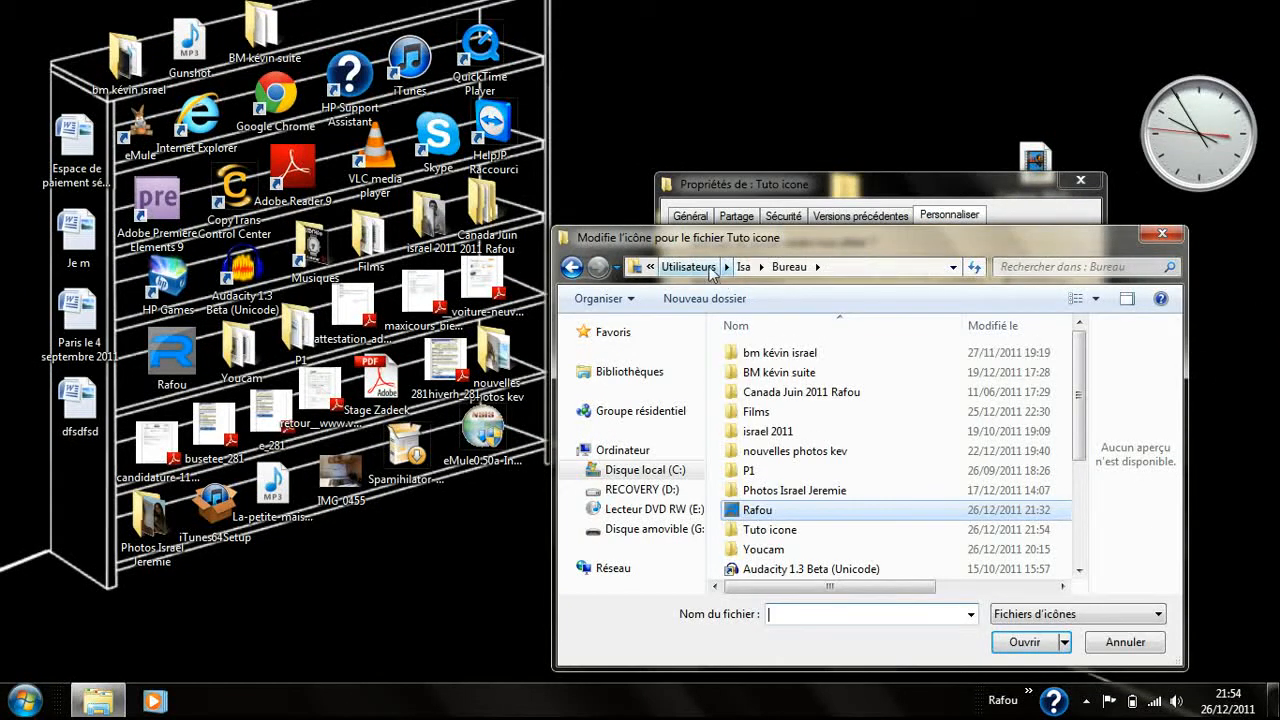
left_click(816, 268)
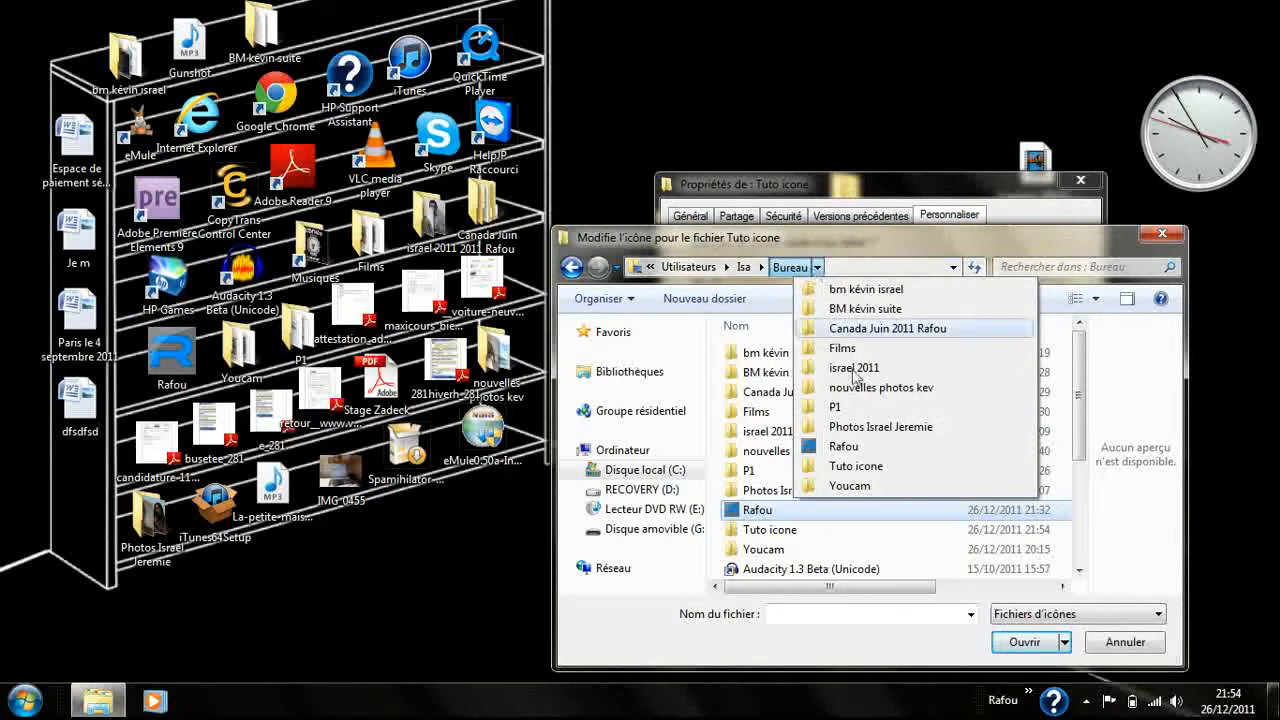
left_click(862, 468)
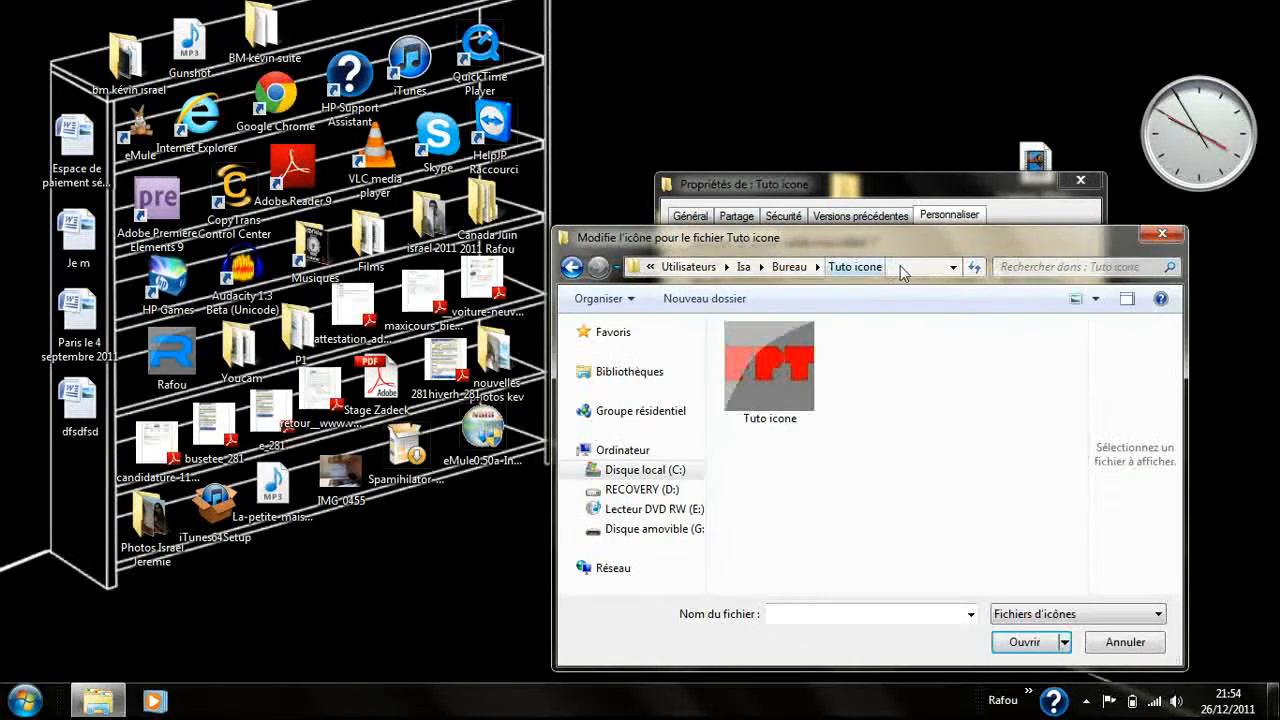
left_click(760, 378)
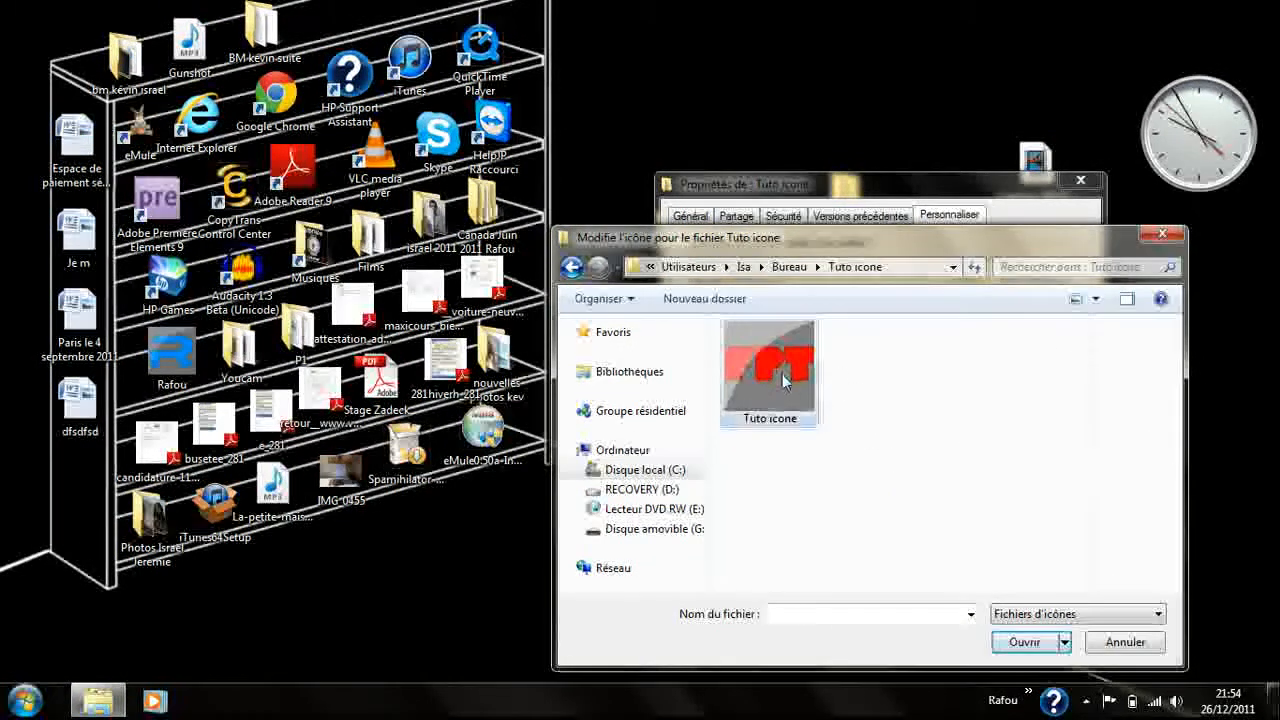
left_click(1024, 642)
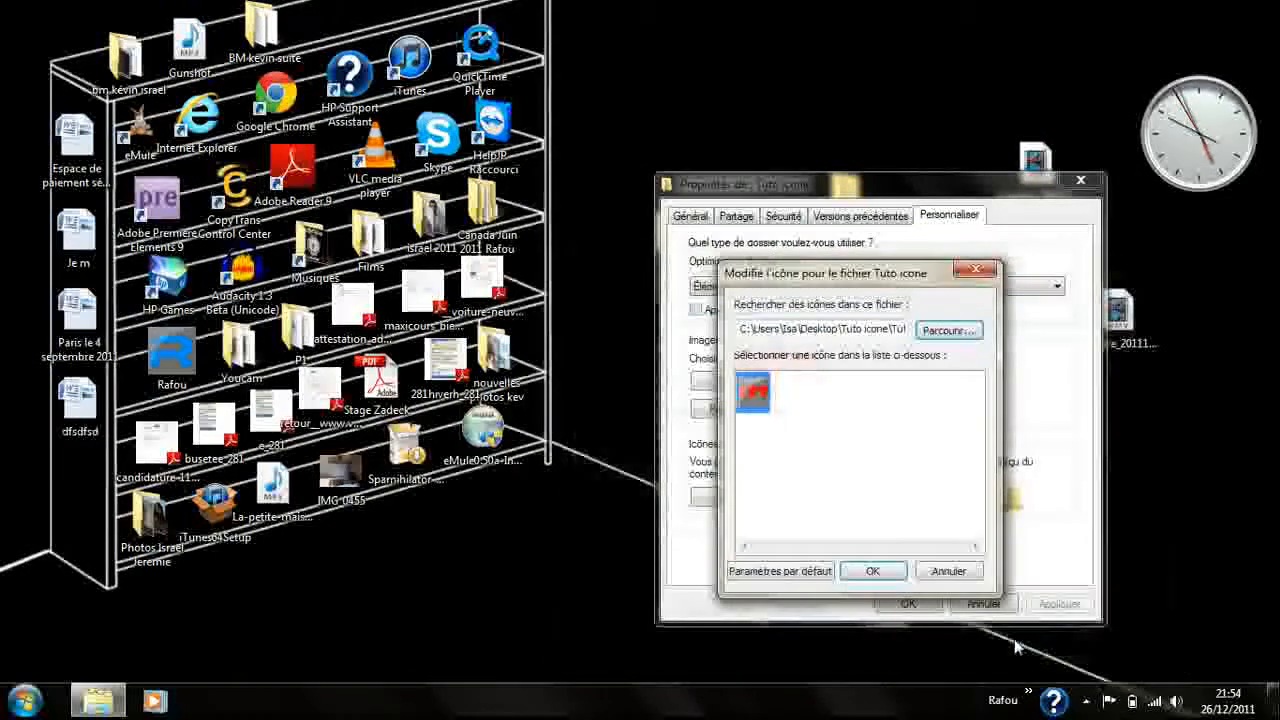
left_click(870, 571)
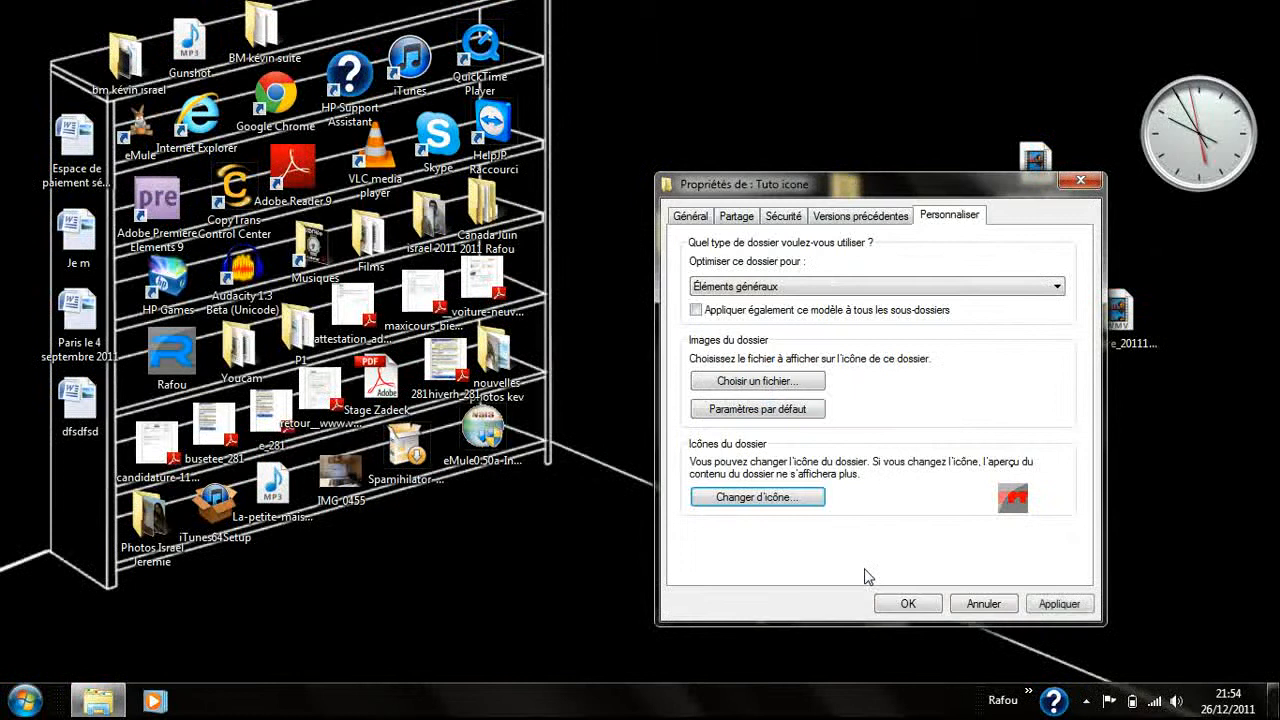
left_click(903, 604)
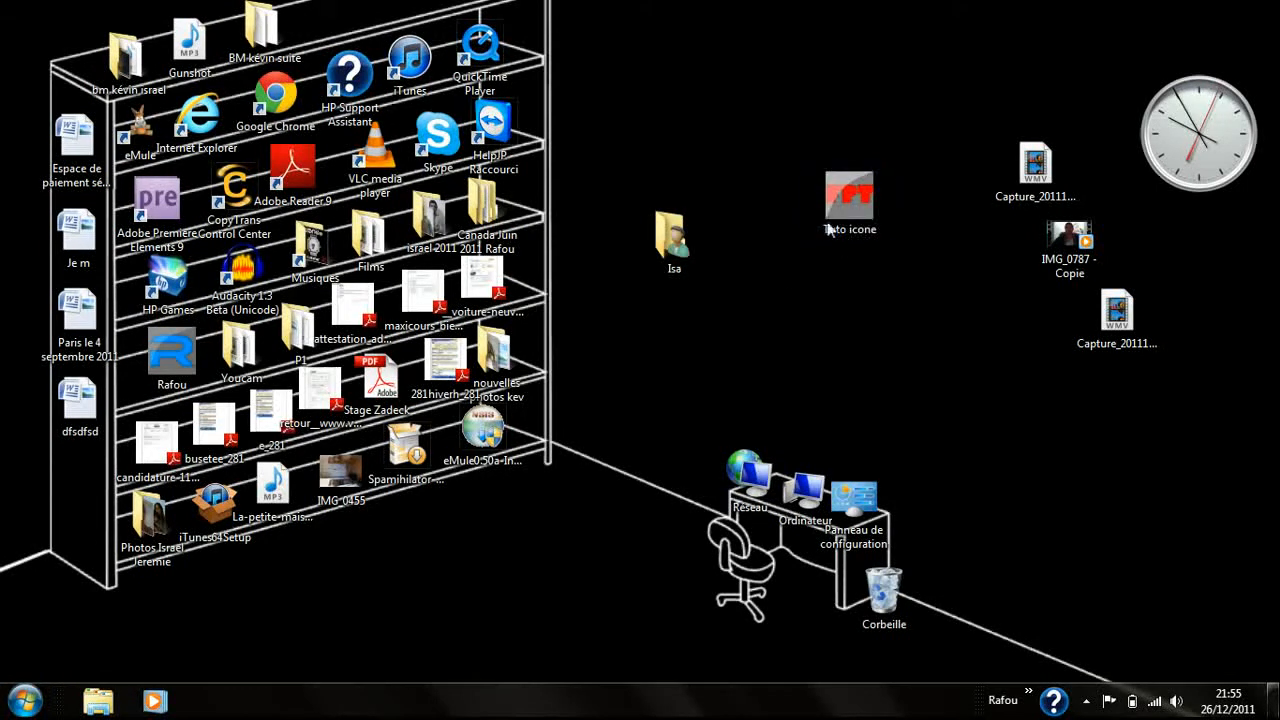
Open the Tuto icone folder and create a new text document in it, keeping its default name
double_click(864, 206)
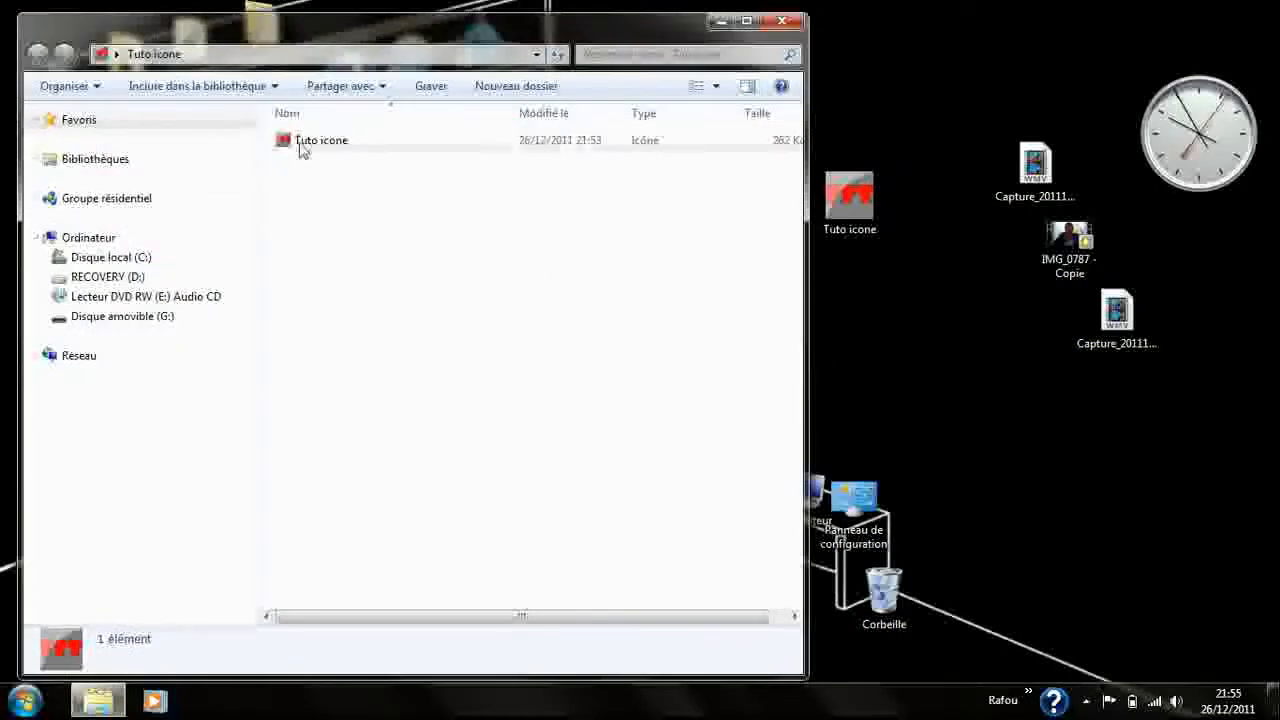
right_click(309, 202)
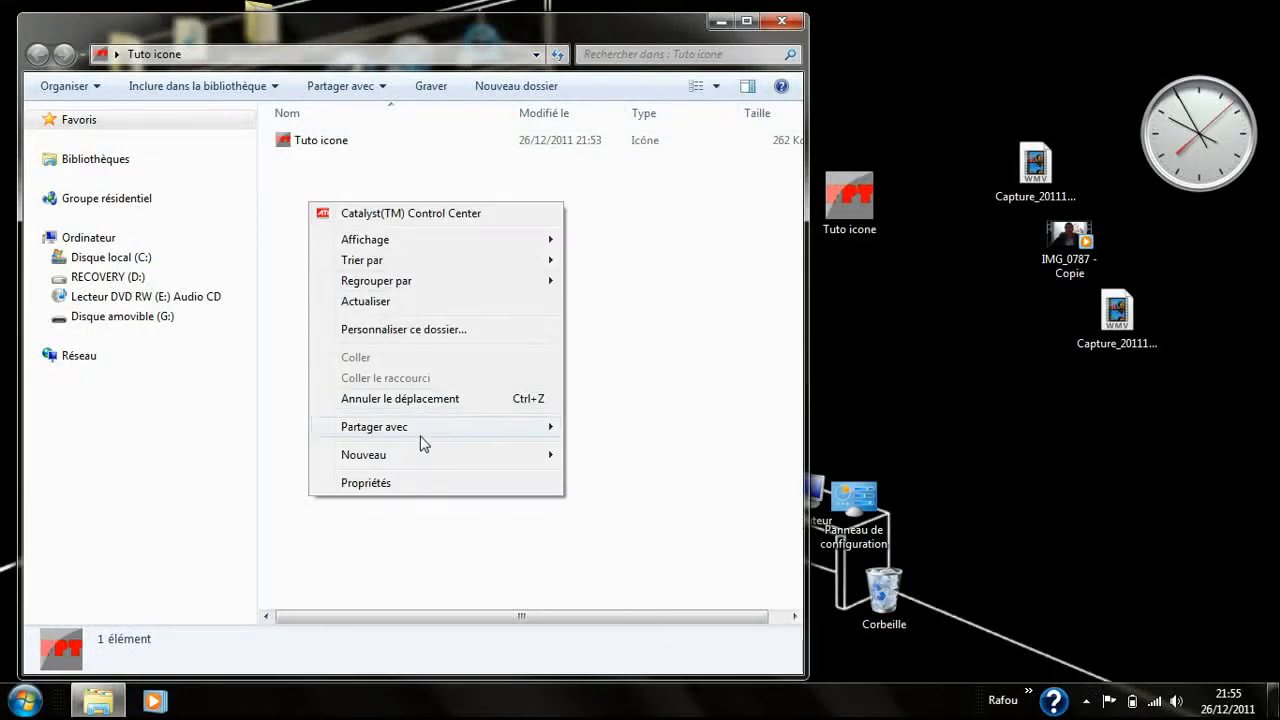
mouse_move(493, 462)
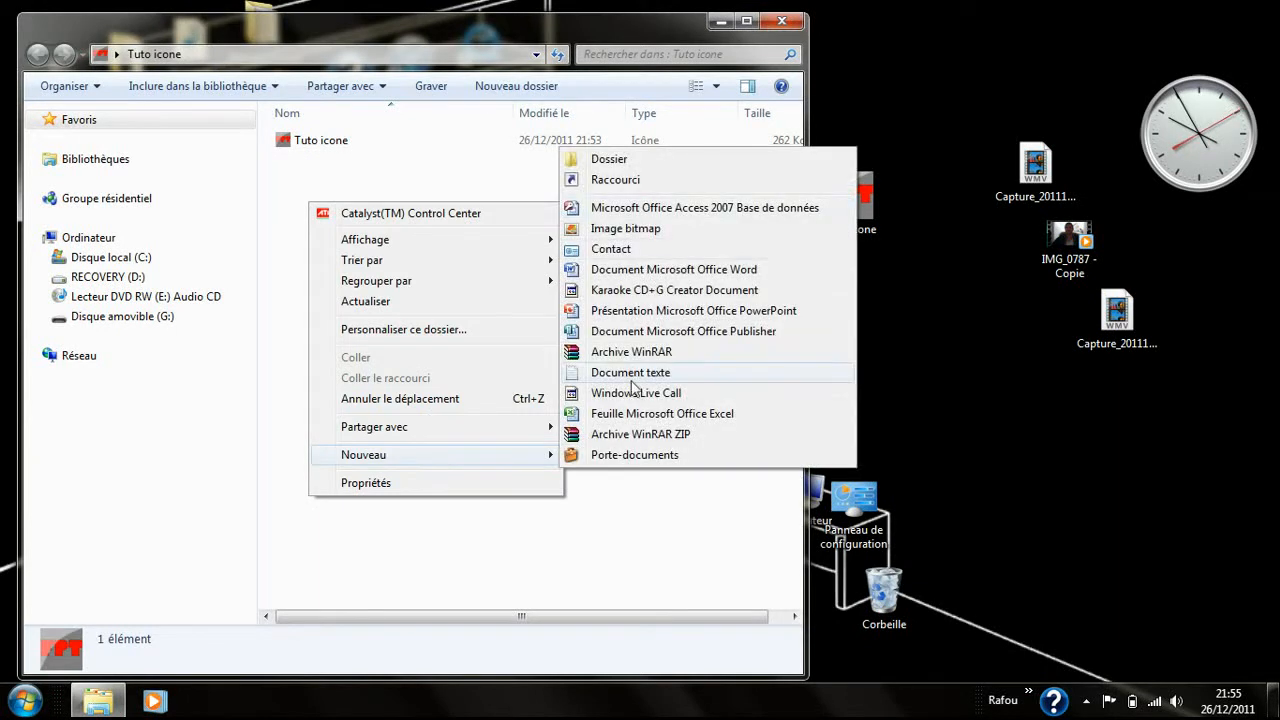
left_click(600, 372)
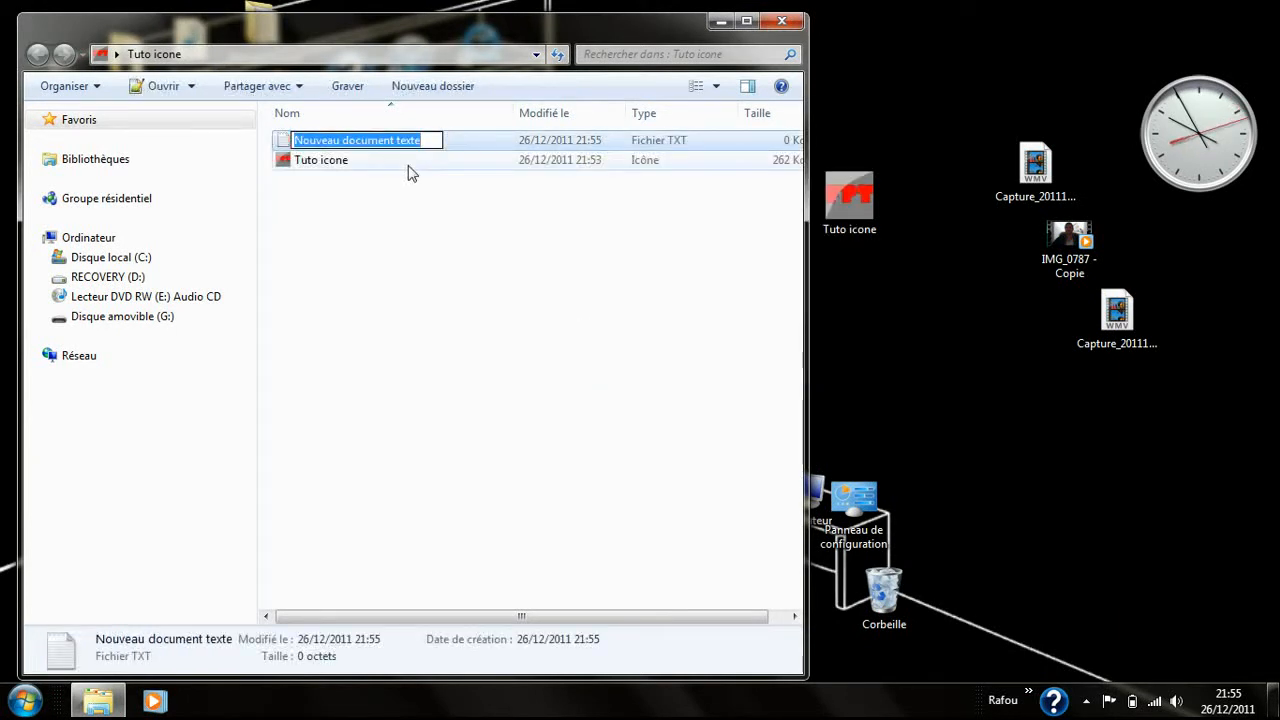
key("BackSpace")
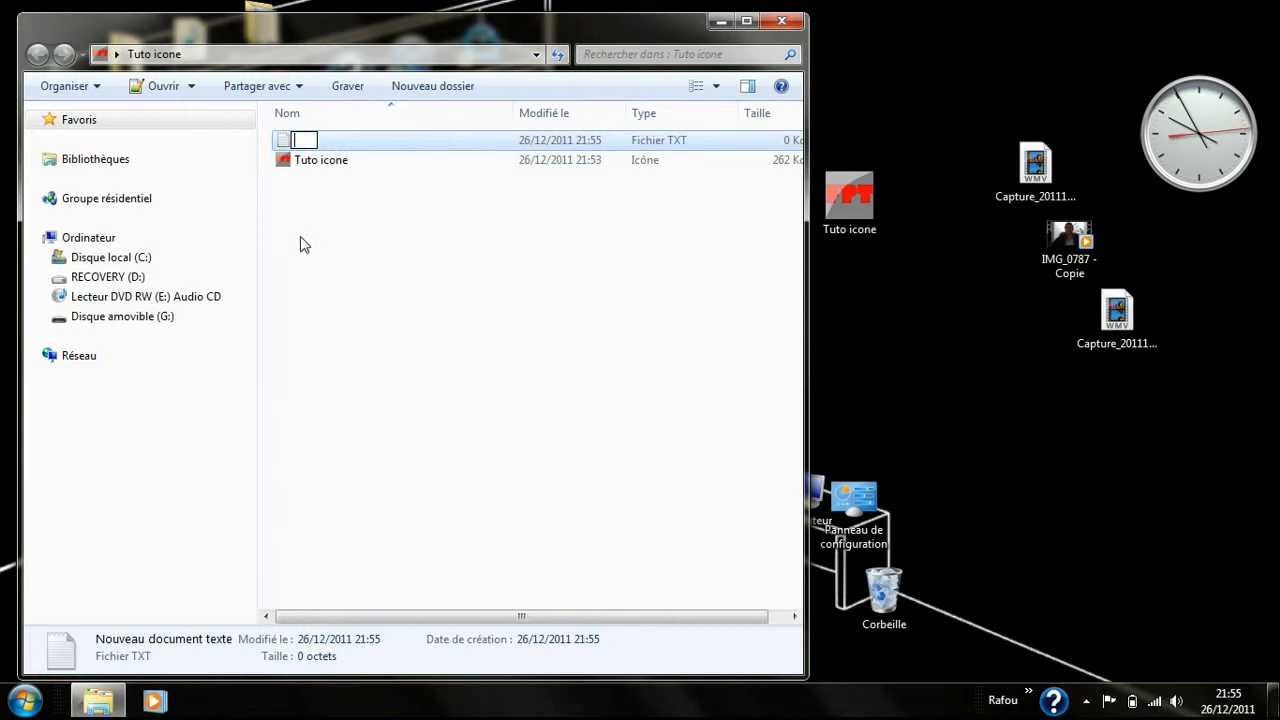
left_click(328, 184)
left_click(320, 137)
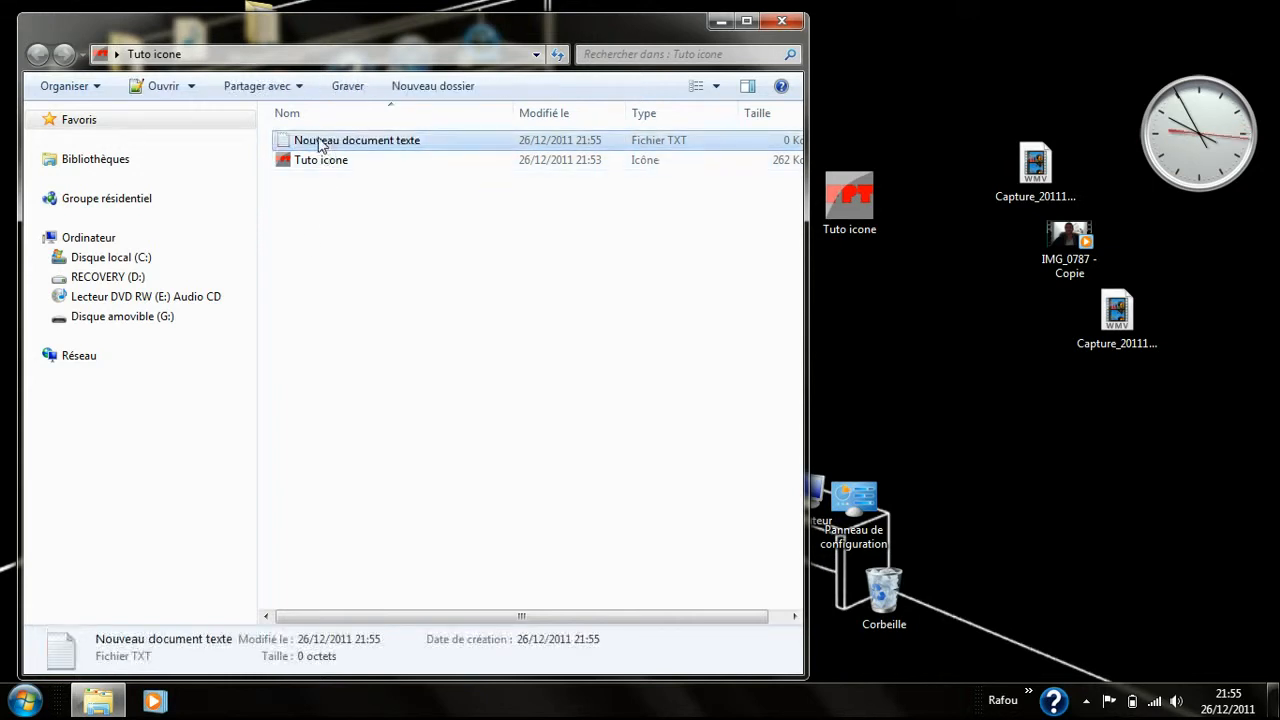
Return to the Tuto icone folder, delete the new text document and close the folder window
key("BackSpace")
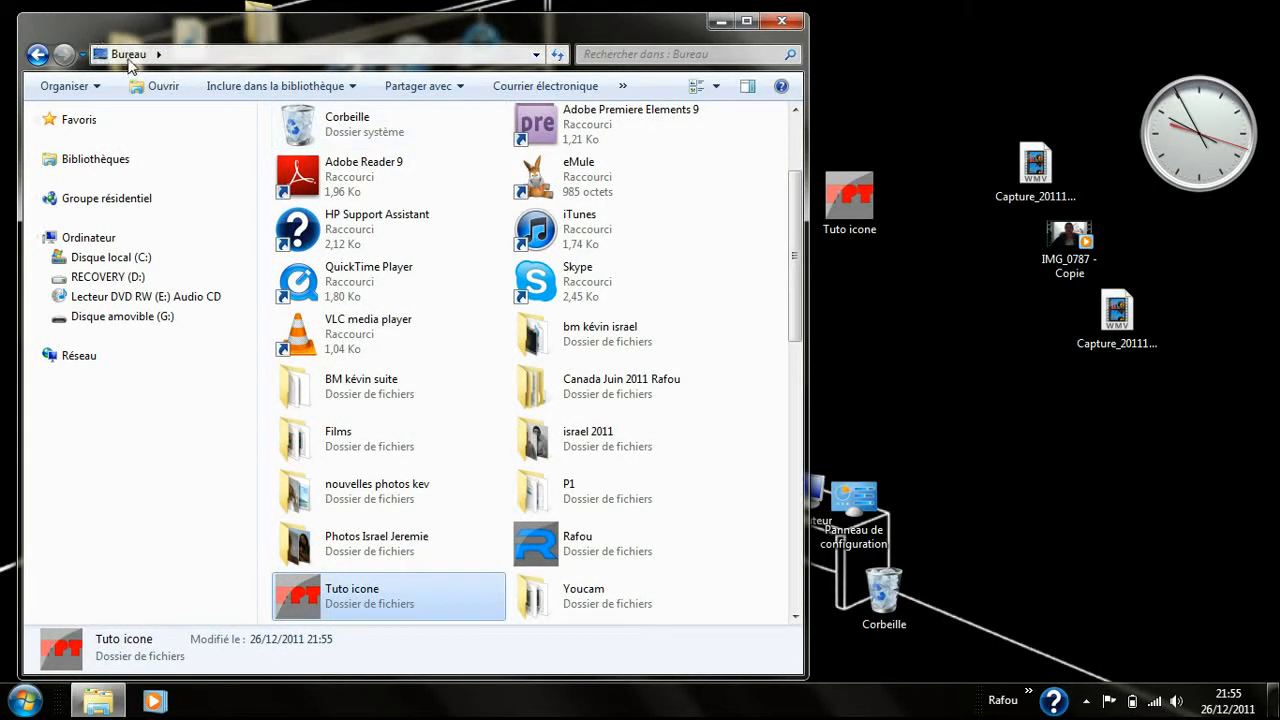
left_click(157, 54)
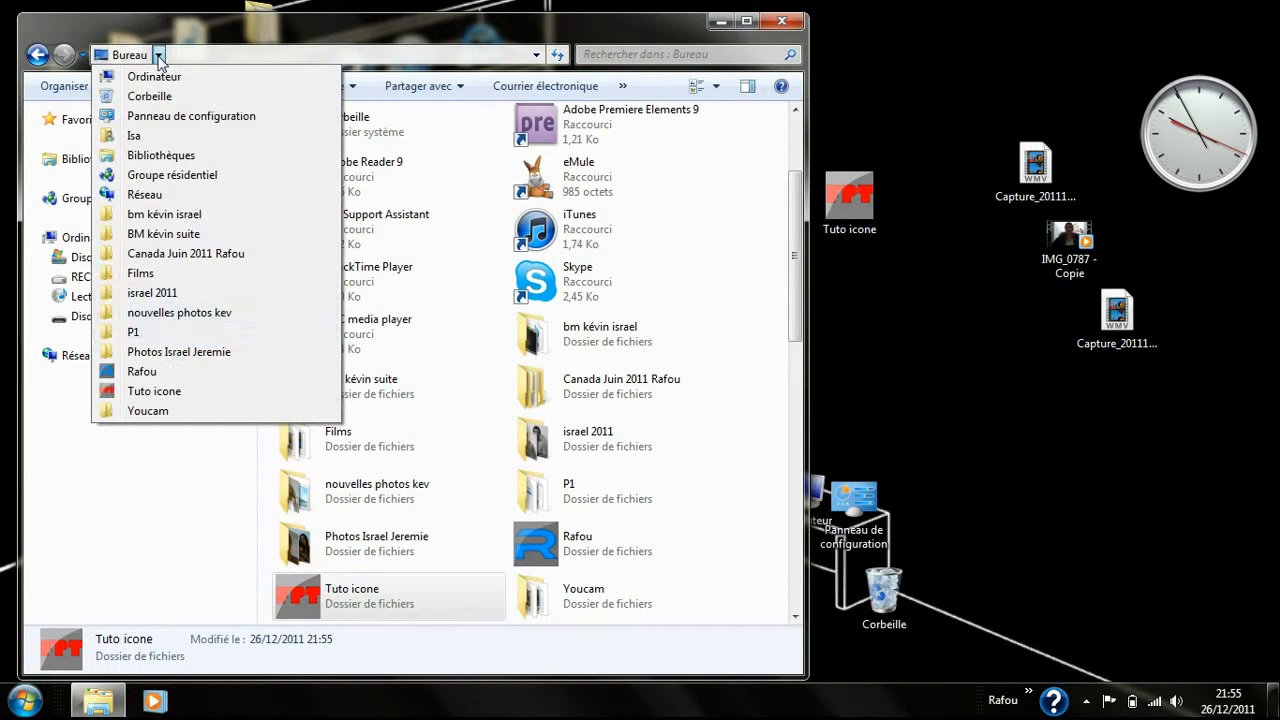
left_click(180, 392)
right_click(386, 142)
left_click(484, 497)
key("Return")
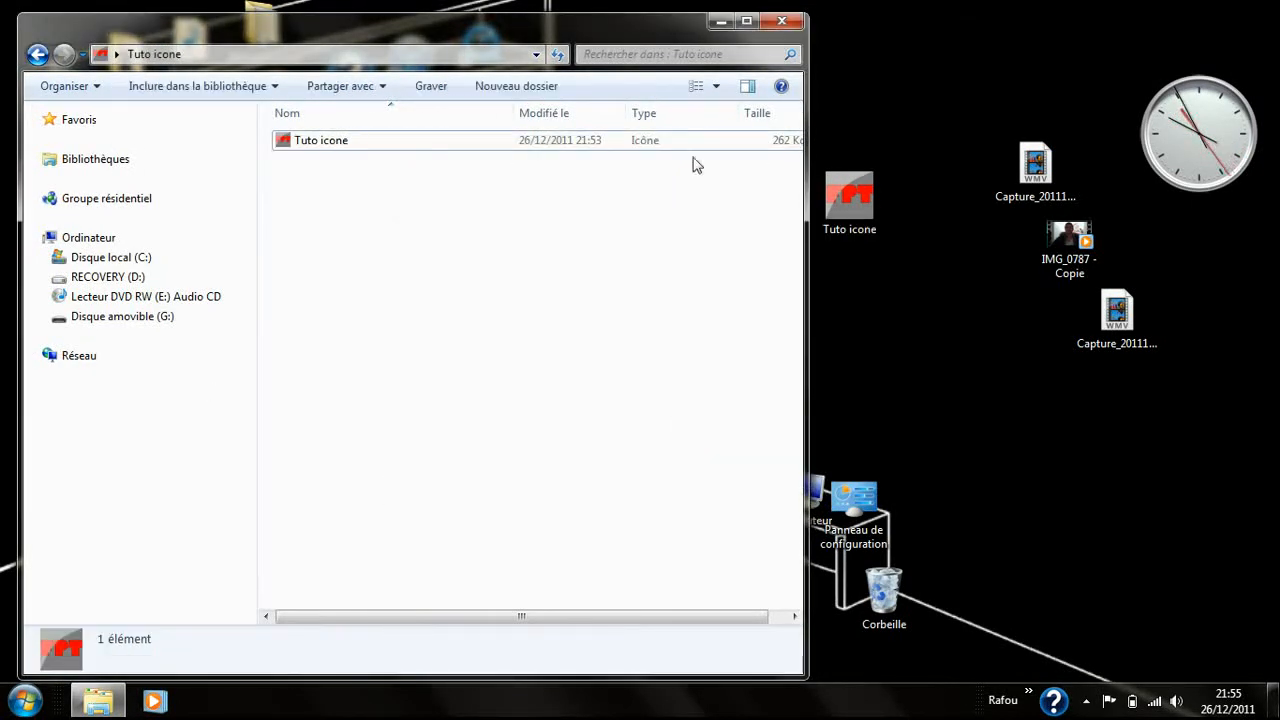
left_click(778, 22)
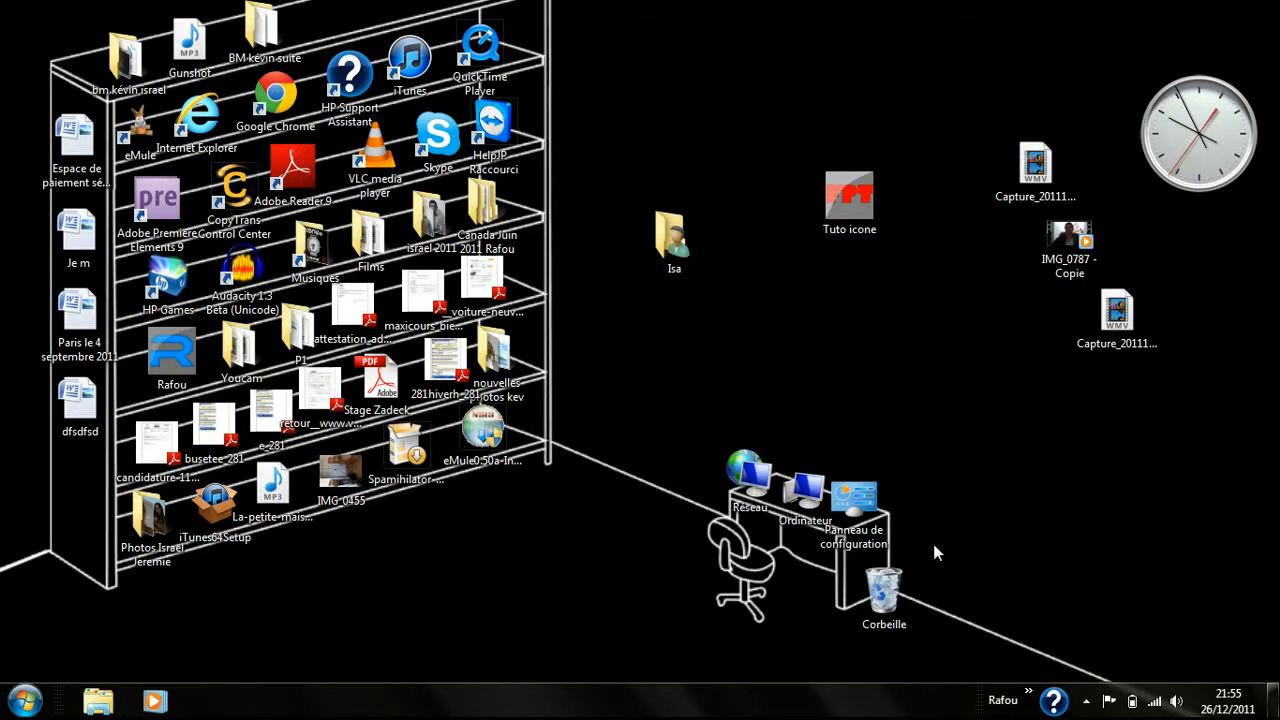
key("XF86AudioLowerVolume")
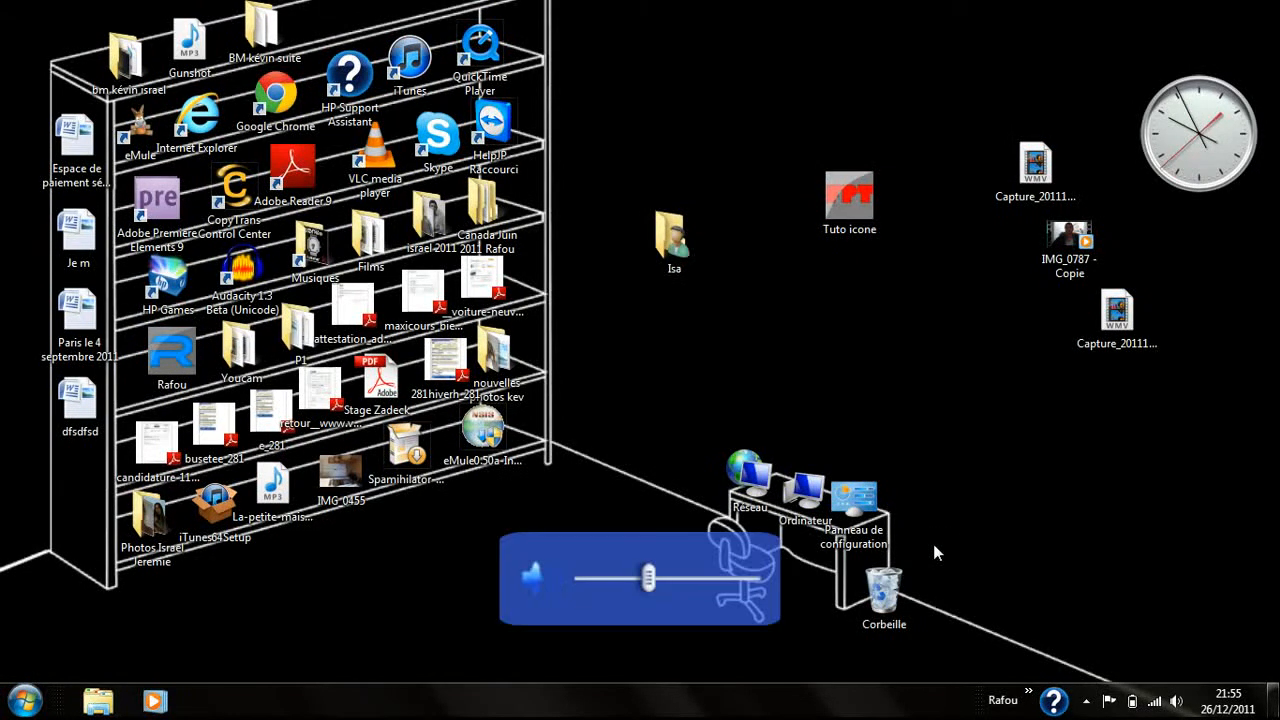
left_click(1027, 692)
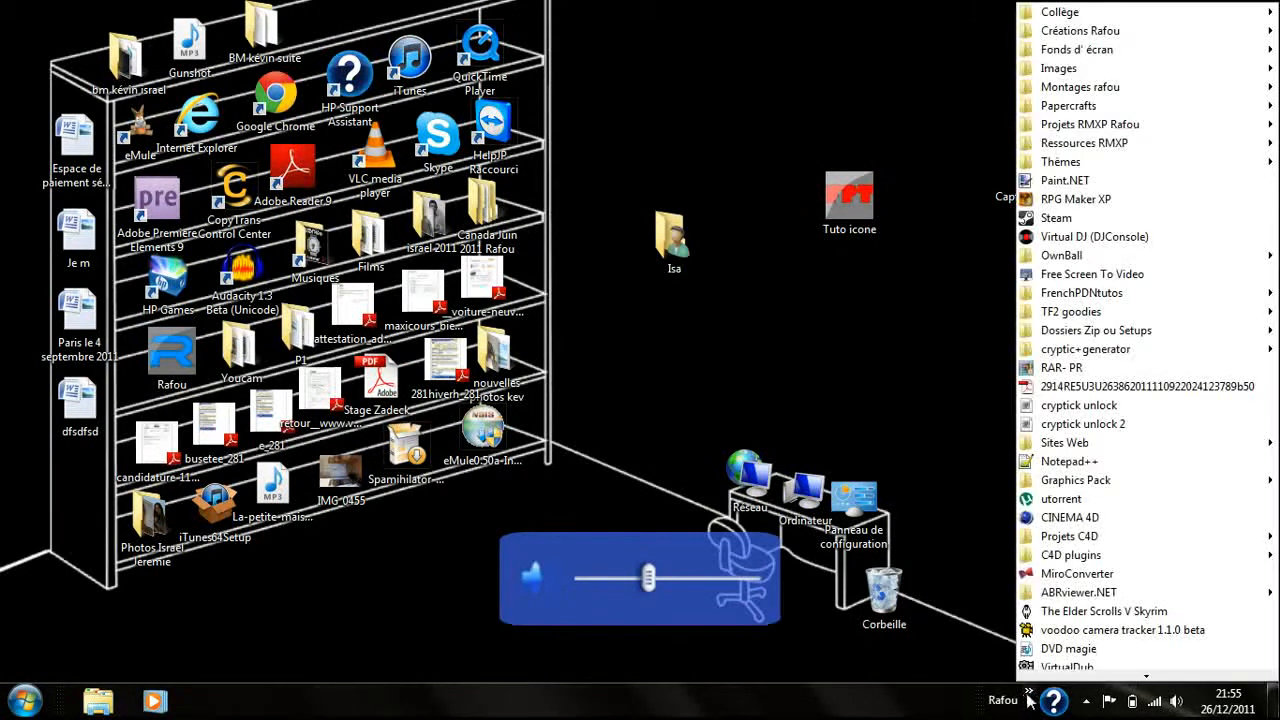